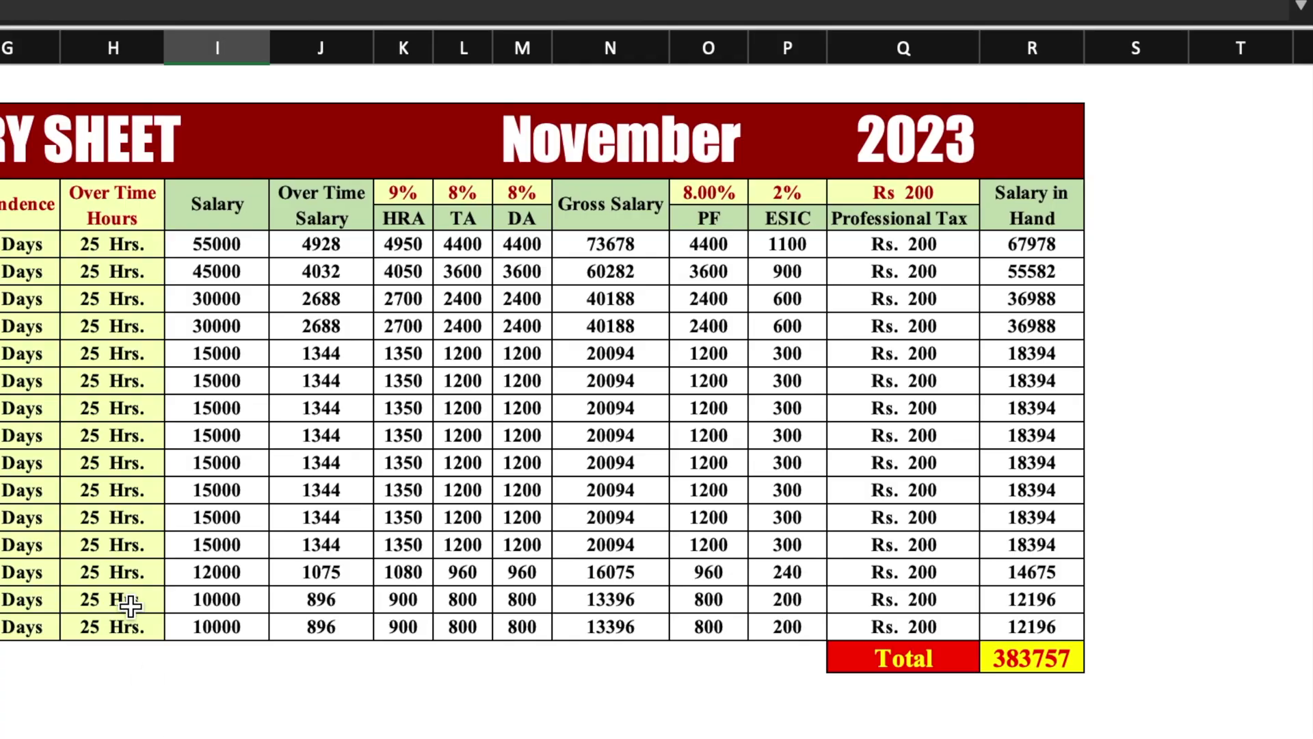
- Switch the month in the salary sheet's title row to January and back to November
{"action": "left_click", "coordinate": [651, 141]}
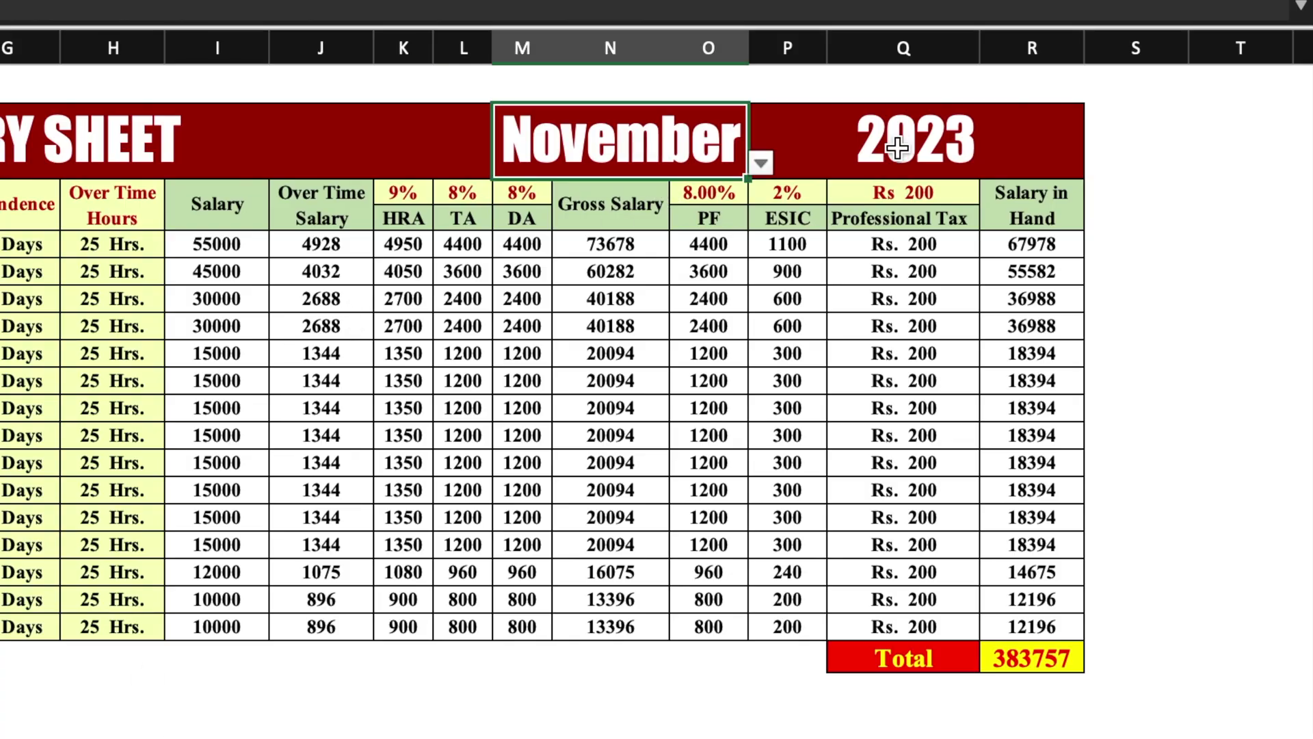
{"action": "left_click", "coordinate": [761, 164]}
{"action": "left_click", "coordinate": [602, 198]}
{"action": "left_click", "coordinate": [759, 162]}
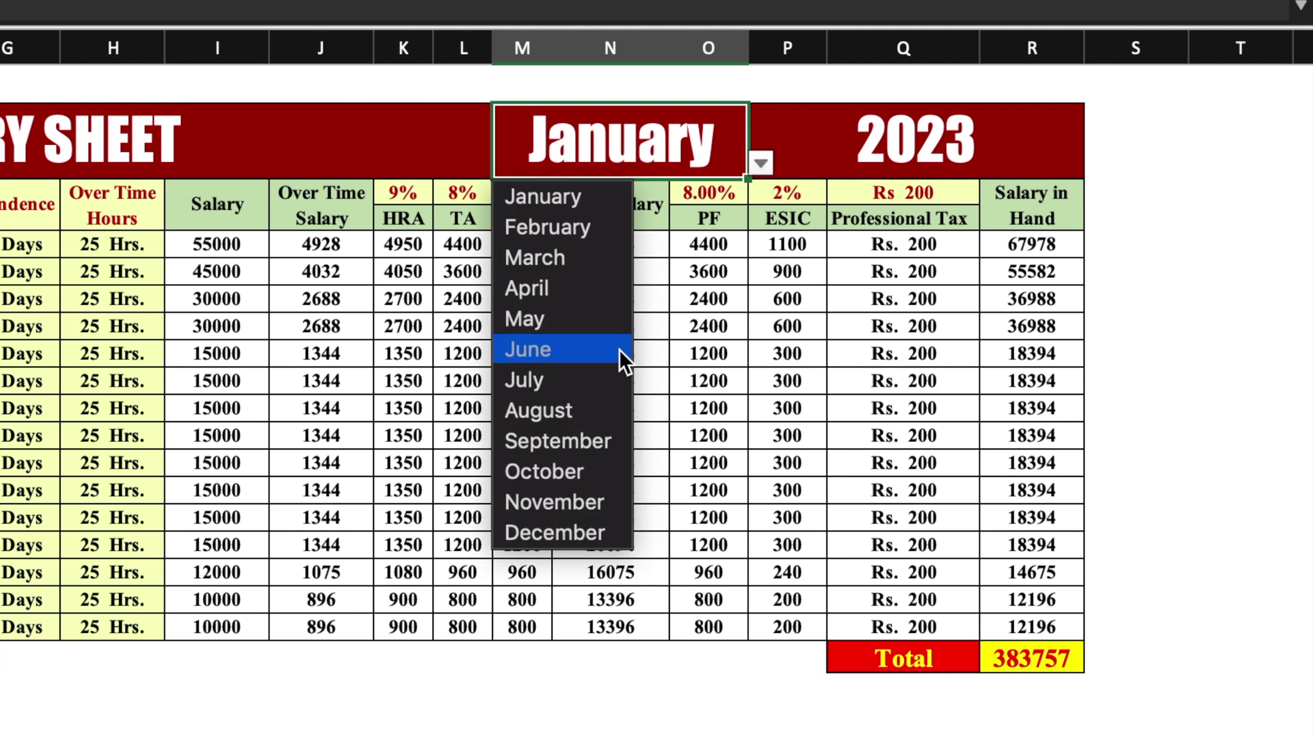
{"action": "left_click", "coordinate": [588, 502]}
{"action": "left_click", "coordinate": [1135, 164]}
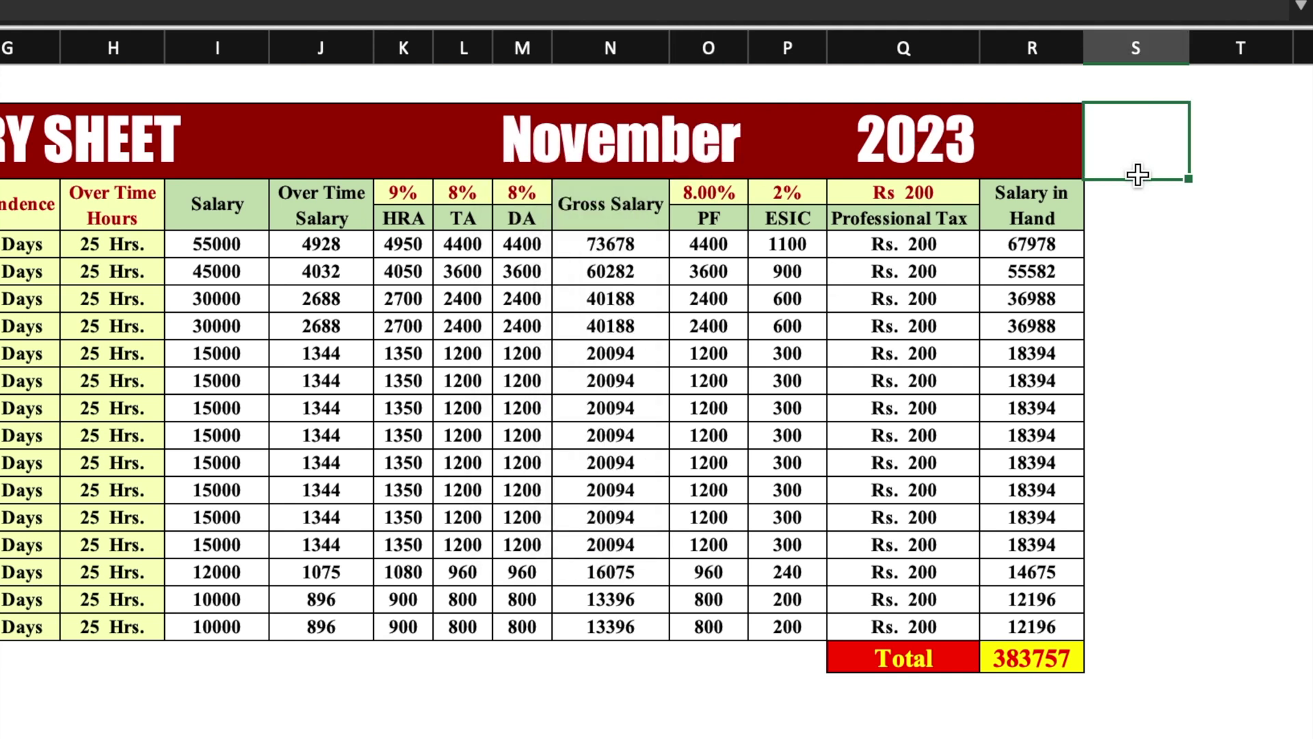
- Try 2028 as the year in the title row and undo the change
{"action": "left_click", "coordinate": [974, 145]}
{"action": "left_click", "coordinate": [1097, 165]}
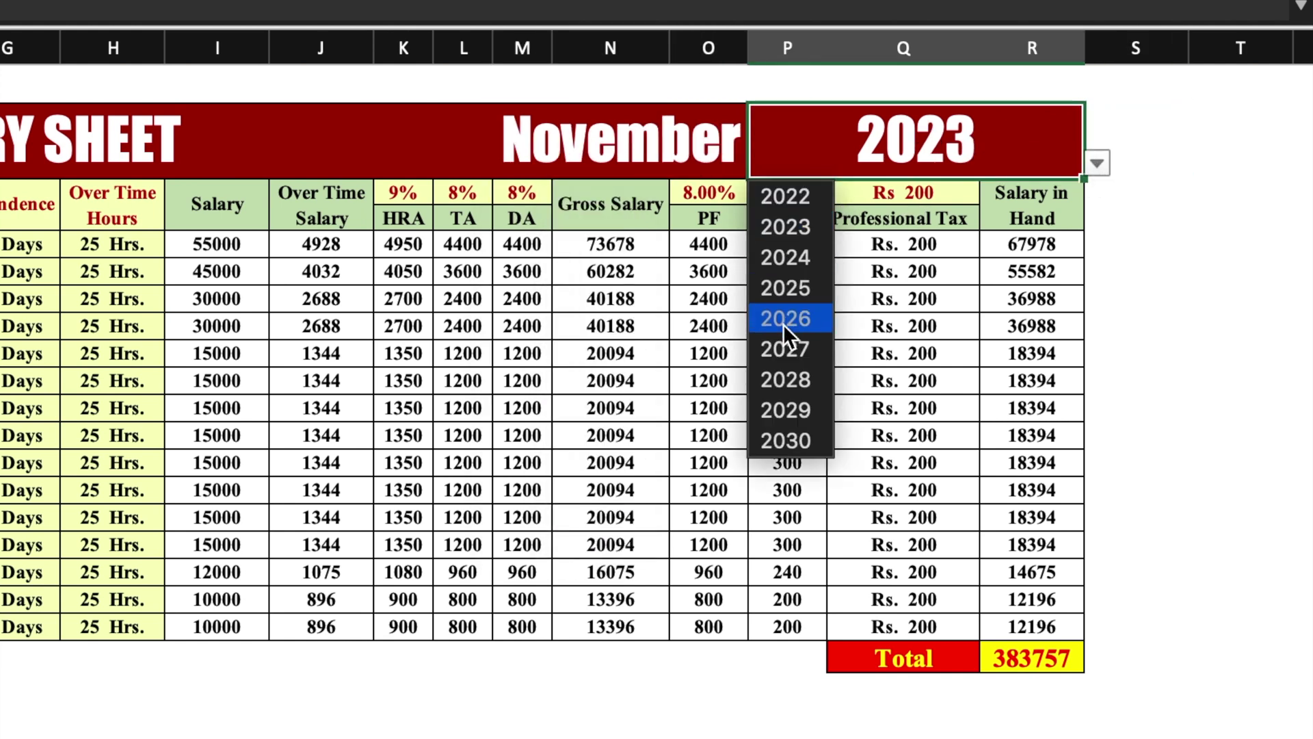
{"action": "left_click", "coordinate": [786, 378]}
{"action": "key", "text": "ctrl+z"}
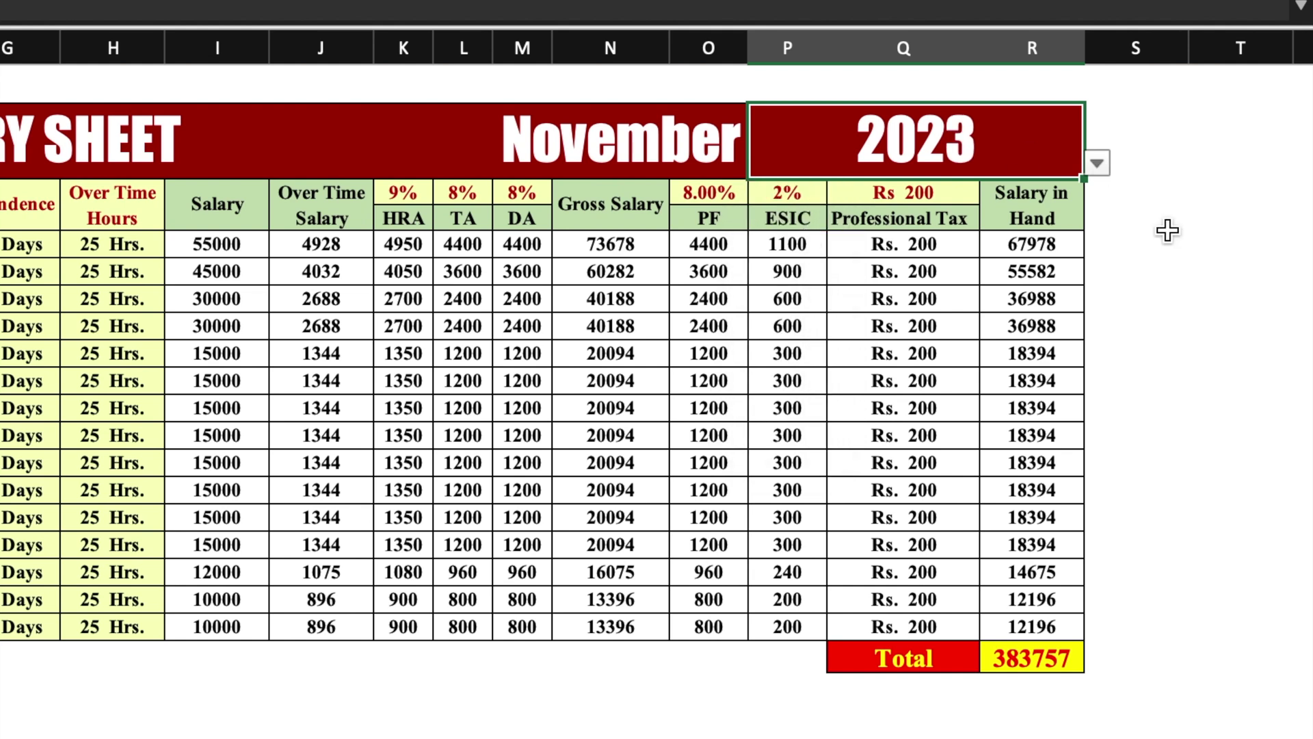
- Set the year in the title row to 2022
{"action": "left_click", "coordinate": [1098, 164]}
{"action": "left_click", "coordinate": [788, 194]}
{"action": "left_click", "coordinate": [1237, 387]}
- Examine the first employee's designation options and the basic salary, attendance and overtime hours cells
{"action": "scroll", "coordinate": [1237, 387], "scroll_direction": "left", "scroll_amount": 10}
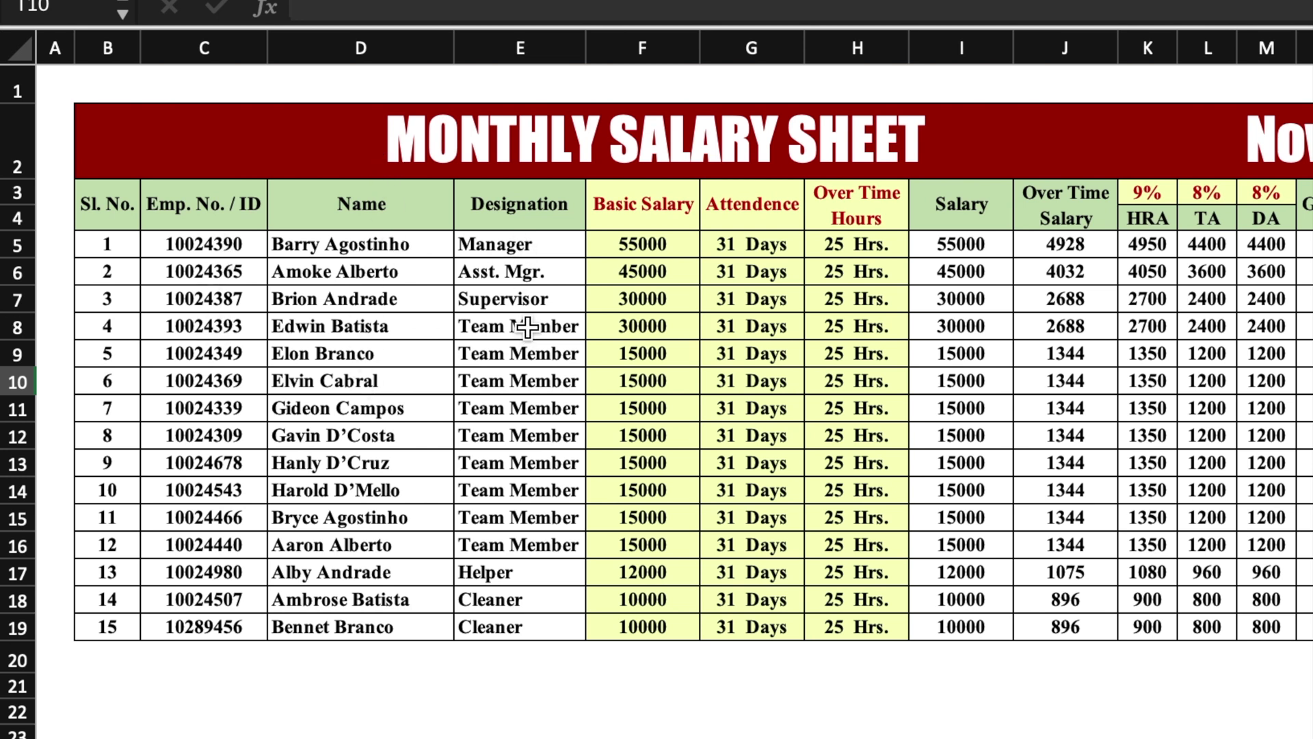
{"action": "left_click", "coordinate": [528, 252]}
{"action": "left_click", "coordinate": [600, 246]}
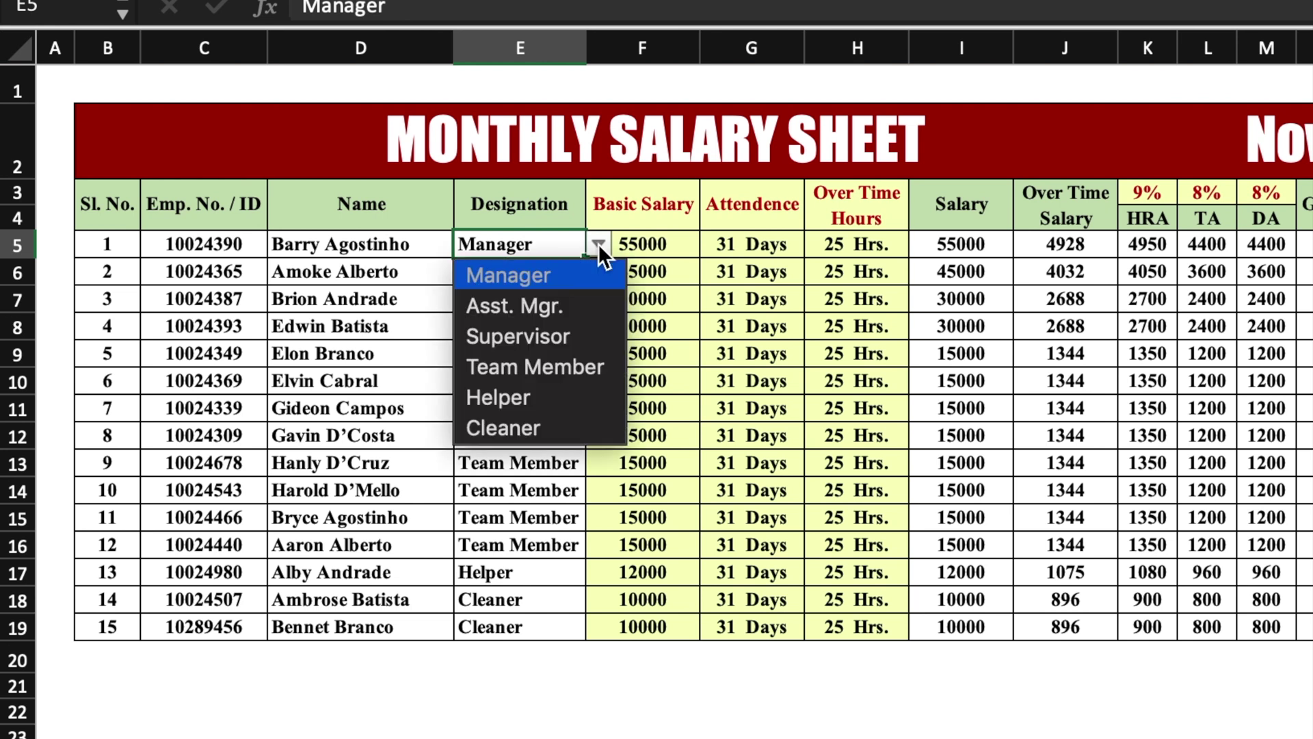
{"action": "left_click", "coordinate": [583, 278]}
{"action": "left_click", "coordinate": [652, 252]}
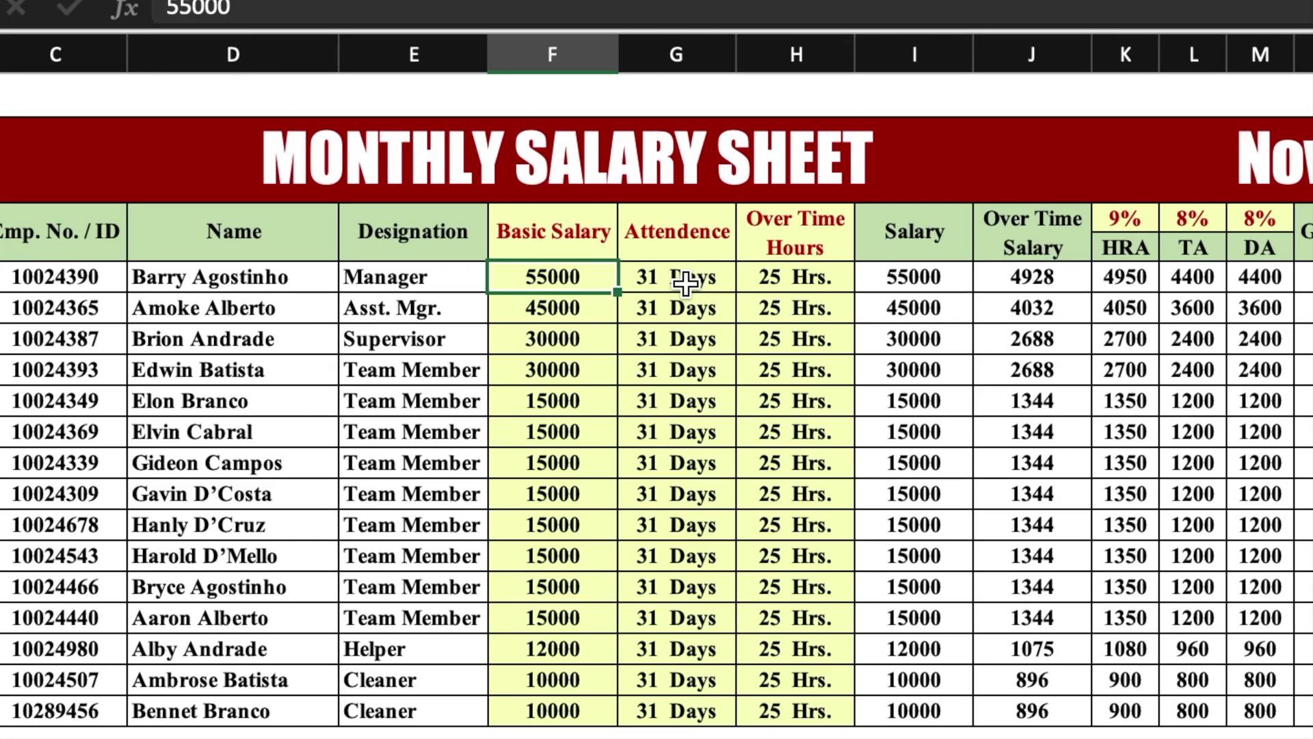
{"action": "left_click", "coordinate": [755, 246]}
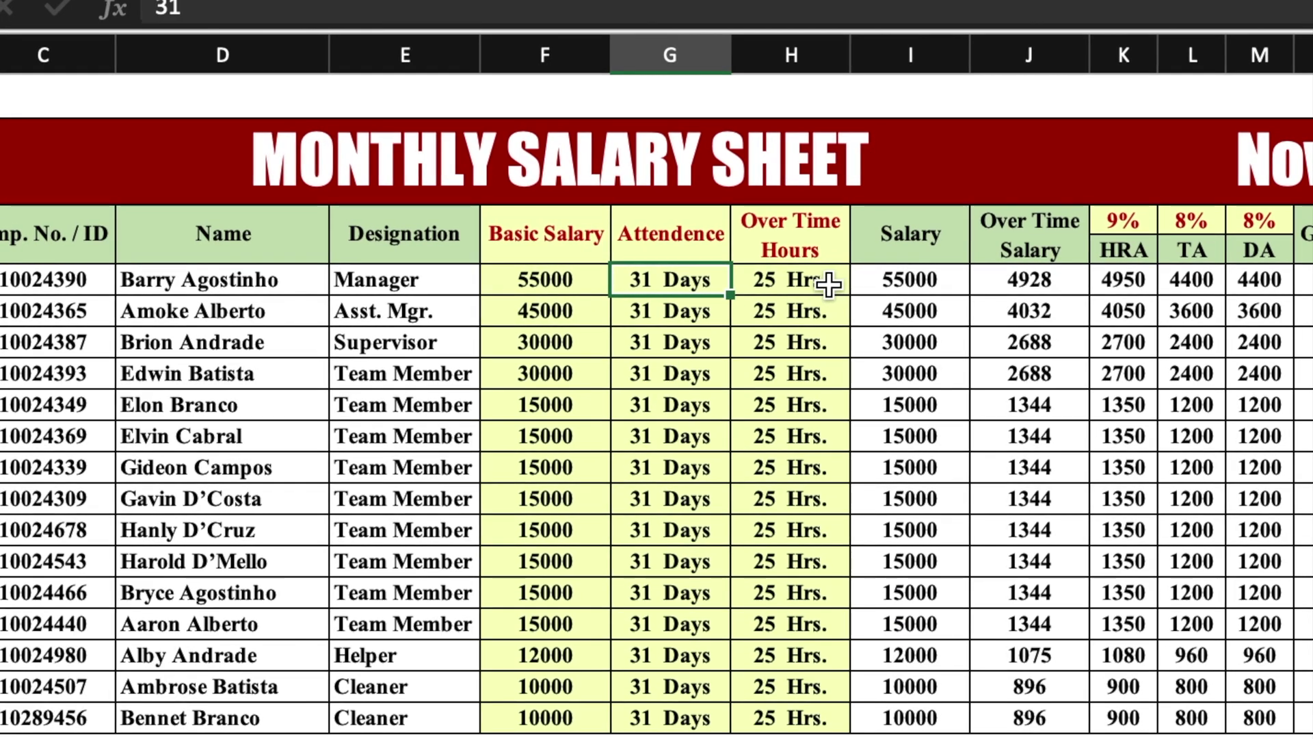
{"action": "left_click", "coordinate": [829, 284]}
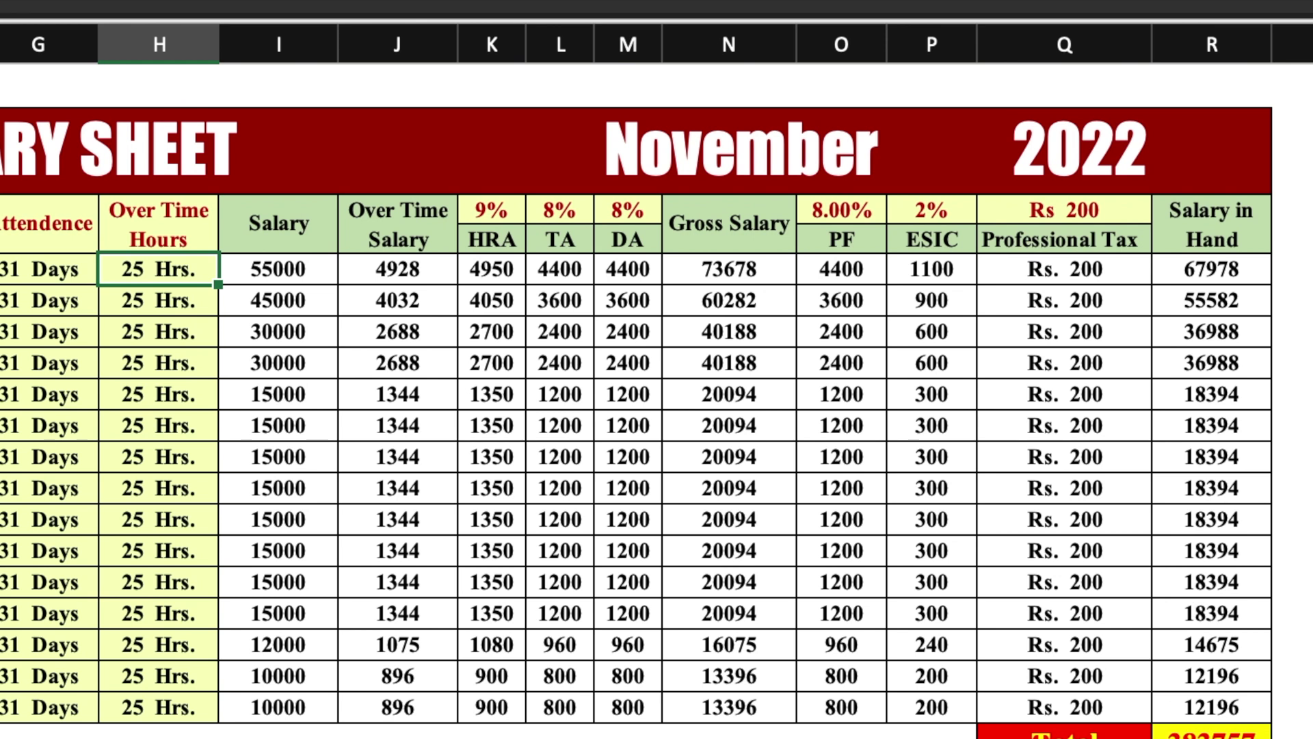
- In the blank sheet, enter the headers Sl. No., Emp. No. / ID, Name and Designation in B3:E3
{"action": "left_click", "coordinate": [729, 735]}
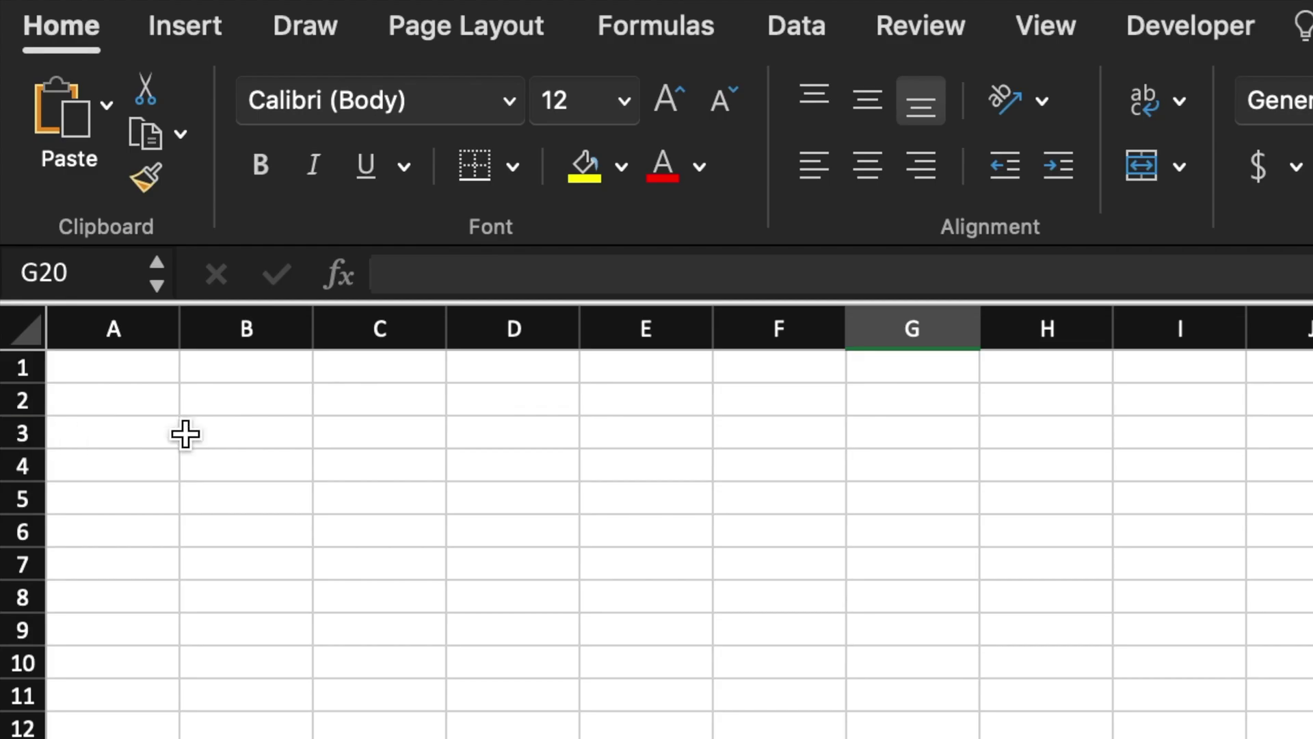
{"action": "left_click", "coordinate": [229, 434]}
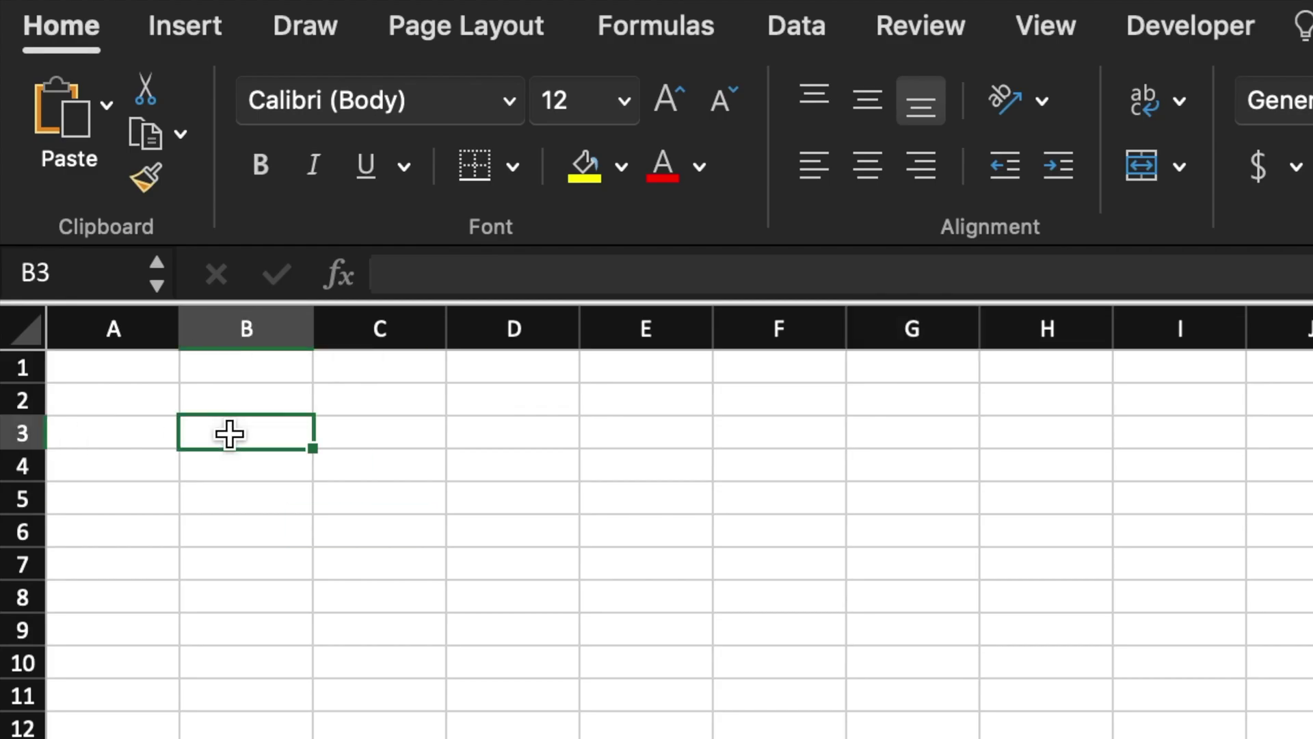
{"action": "type", "text": "Sl. No."}
{"action": "key", "text": "Tab"}
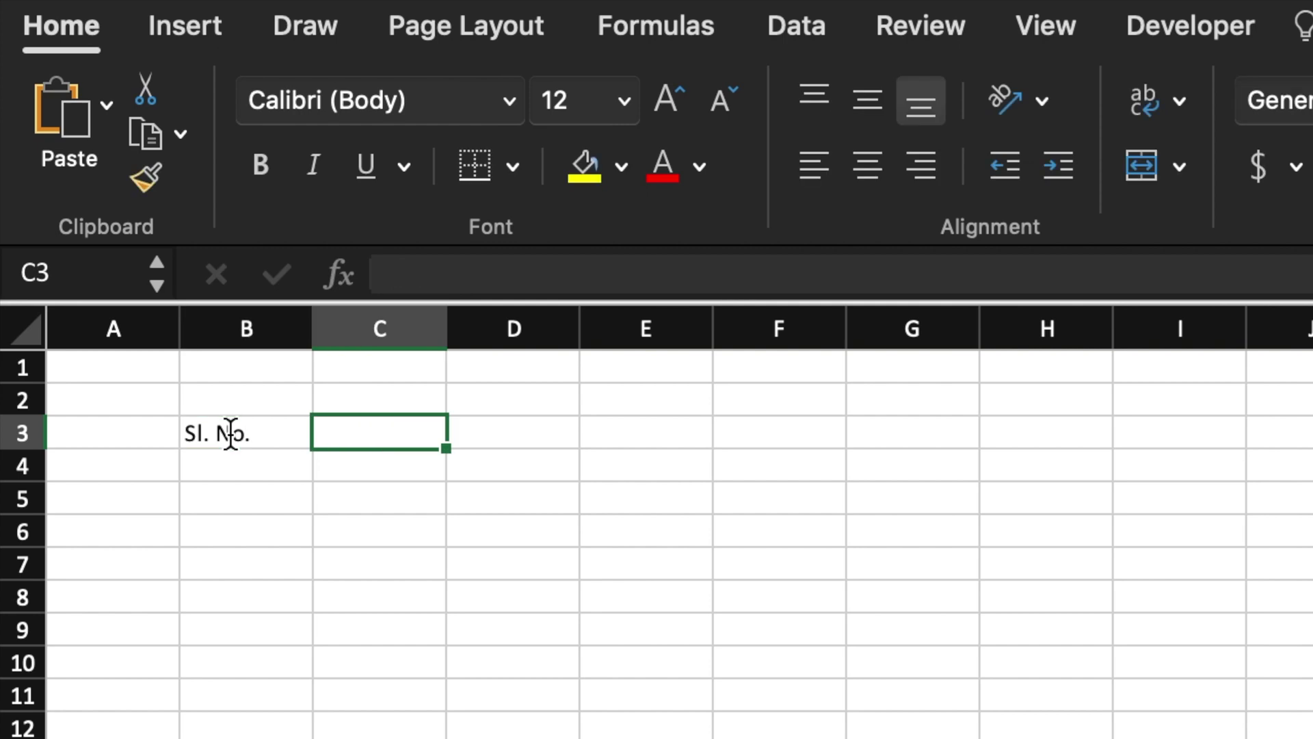
{"action": "type", "text": "Emp. No. / ID"}
{"action": "key", "text": "Tab"}
{"action": "type", "text": "Name"}
{"action": "key", "text": "Tab"}
{"action": "type", "text": "Designation"}
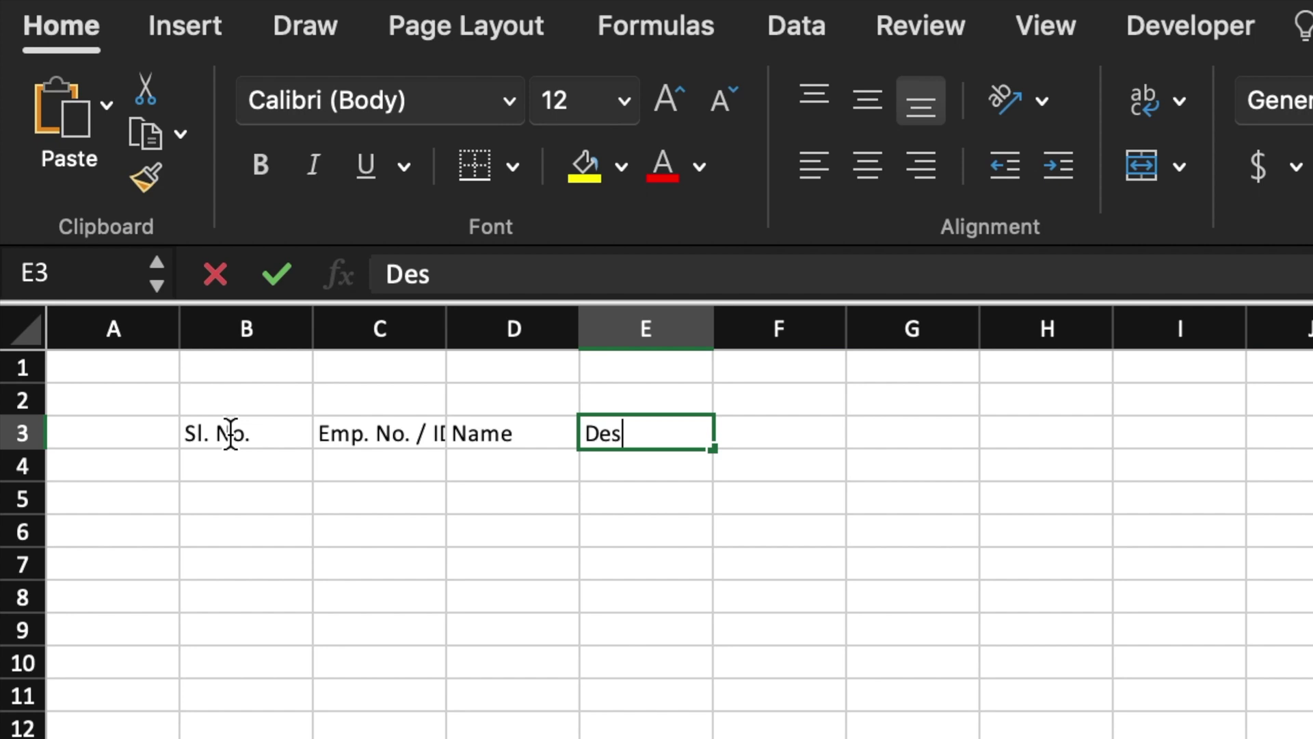
{"action": "key", "text": "Tab"}
- Enter the headers Basic Salary, Ateendance, Over Time Hours, Salary and Over Time Salary in F3:J3
{"action": "type", "text": "Basic Salary"}
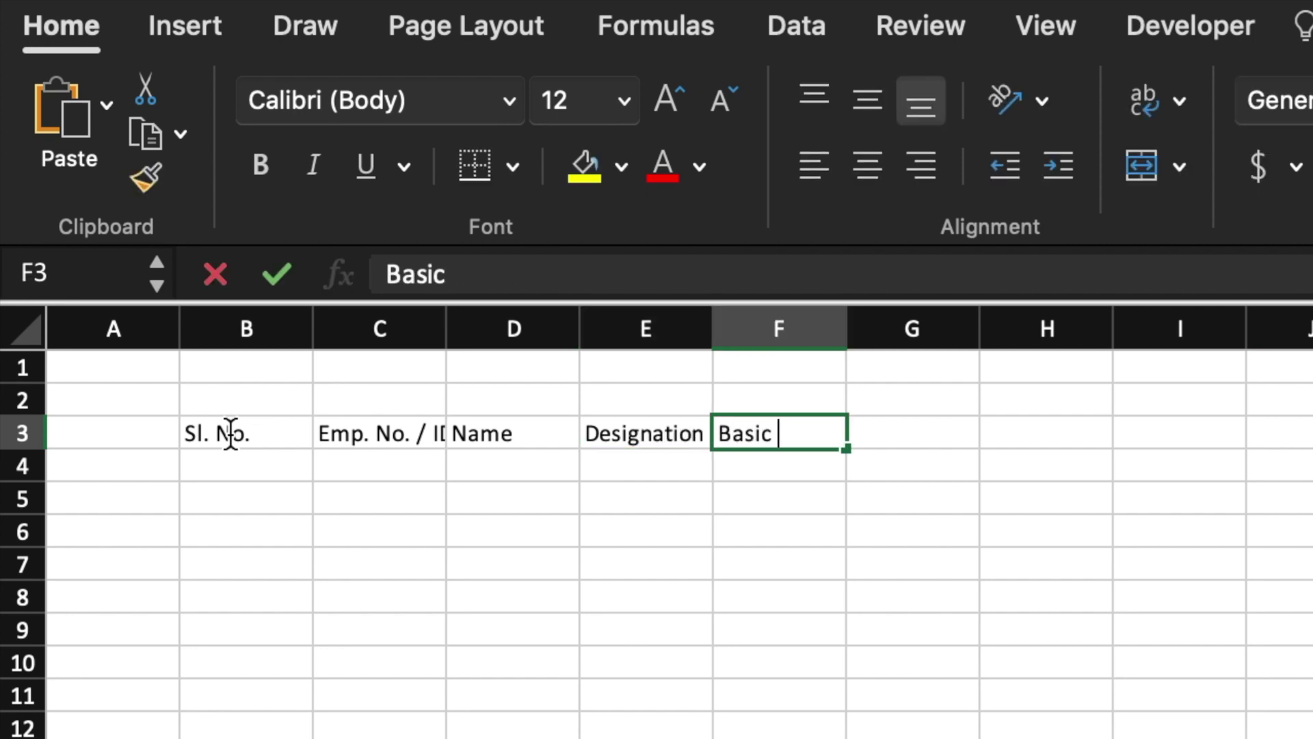
{"action": "key", "text": "Tab"}
{"action": "type", "text": "Ateendance"}
{"action": "key", "text": "Tab"}
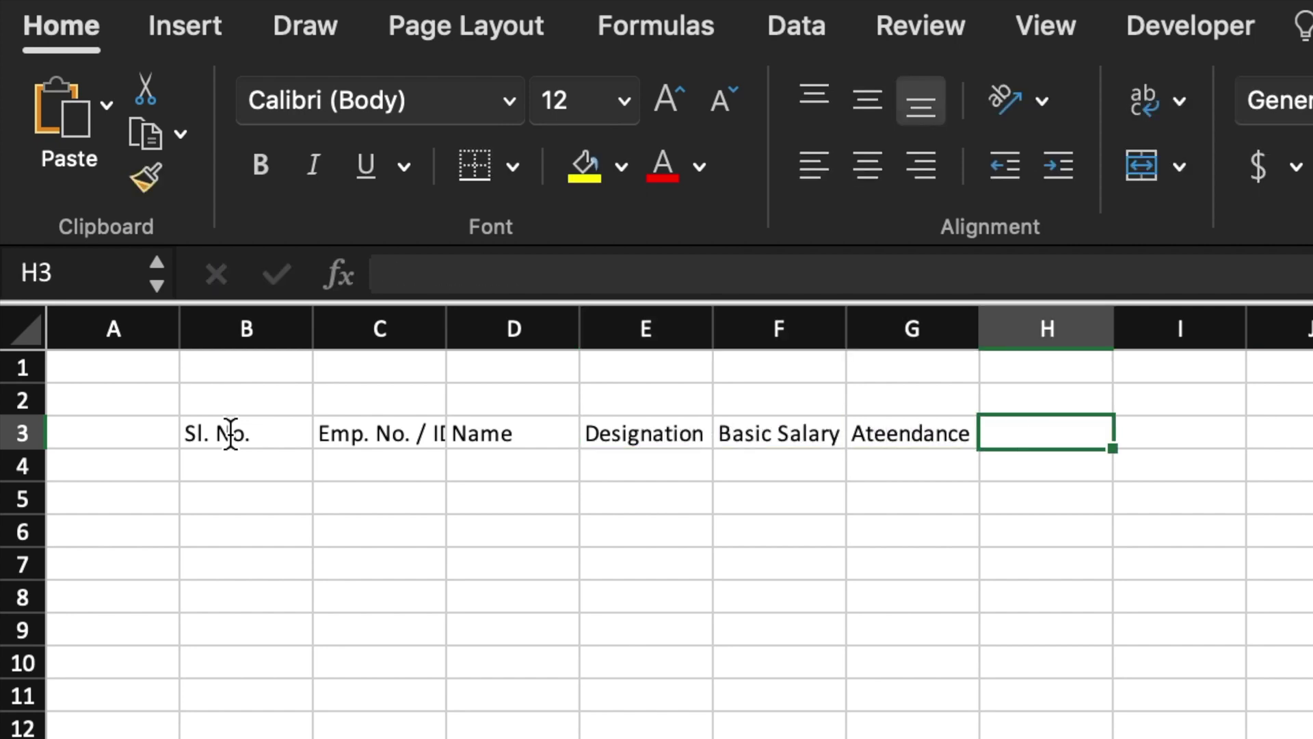
{"action": "type", "text": "Over Time Hours"}
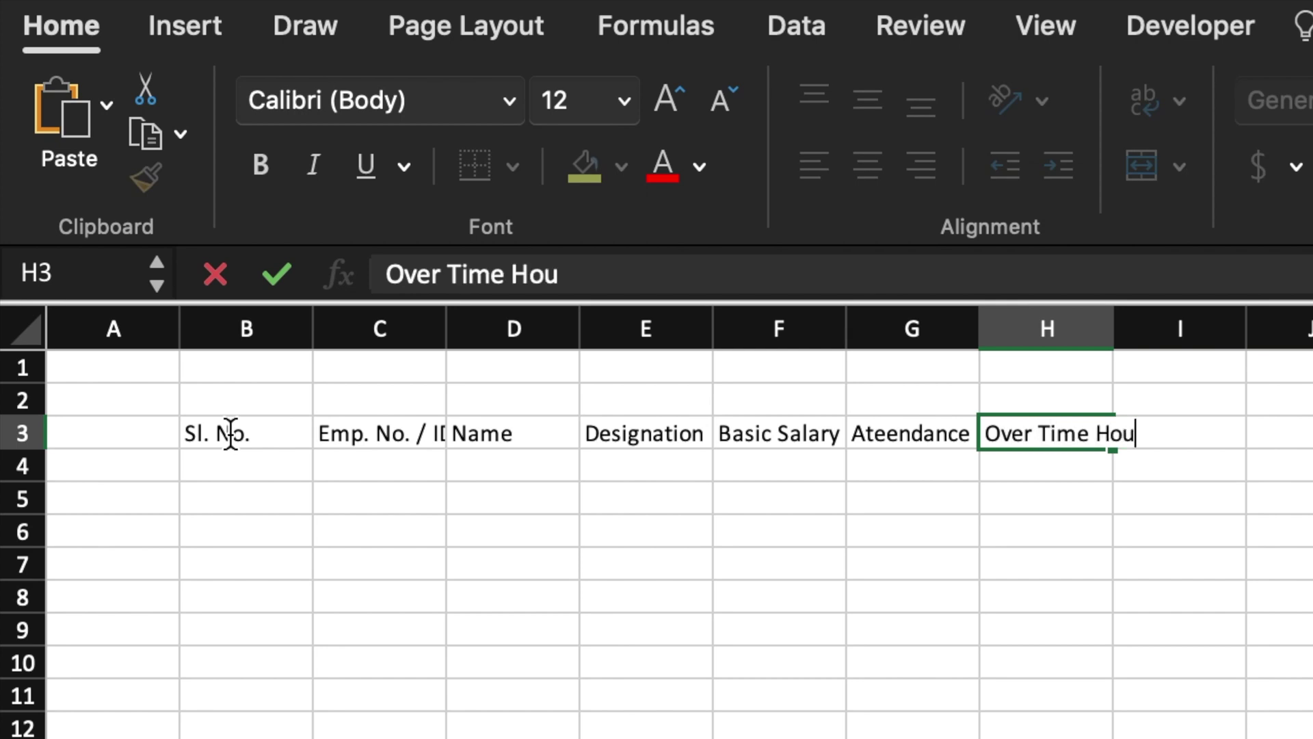
{"action": "key", "text": "Tab"}
{"action": "type", "text": "Salary"}
{"action": "key", "text": "Tab"}
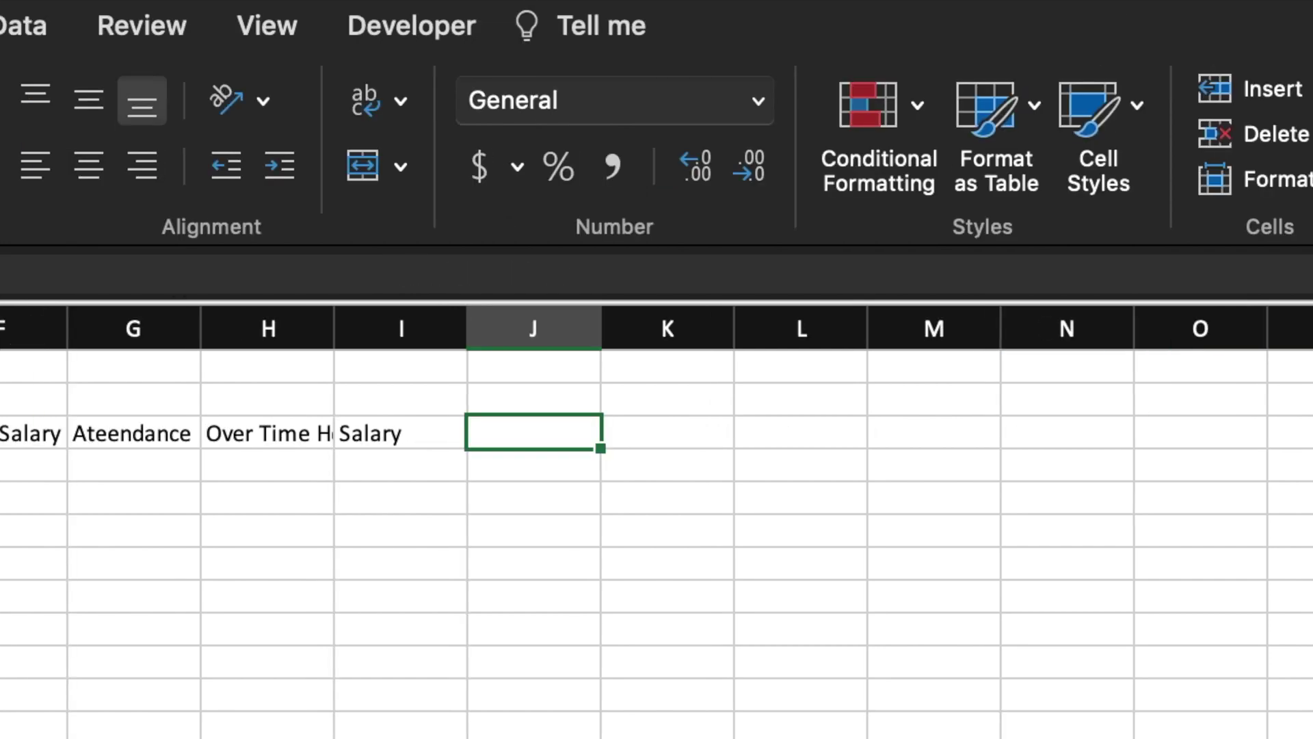
{"action": "type", "text": "Over Time Salary"}
{"action": "key", "text": "Tab"}
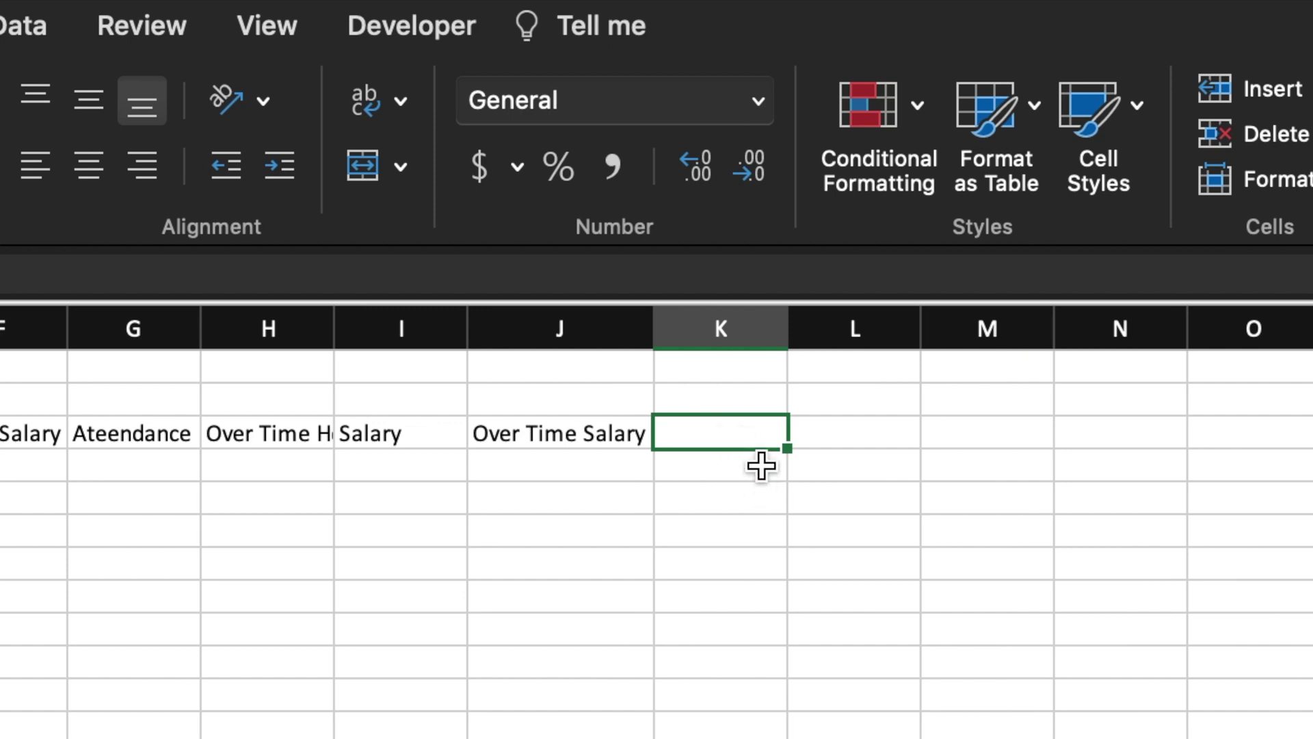
- Enter the allowance headers HRA, TA and DA in K4:M4, one row below the other headers
{"action": "left_click", "coordinate": [761, 466]}
{"action": "type", "text": "HRA"}
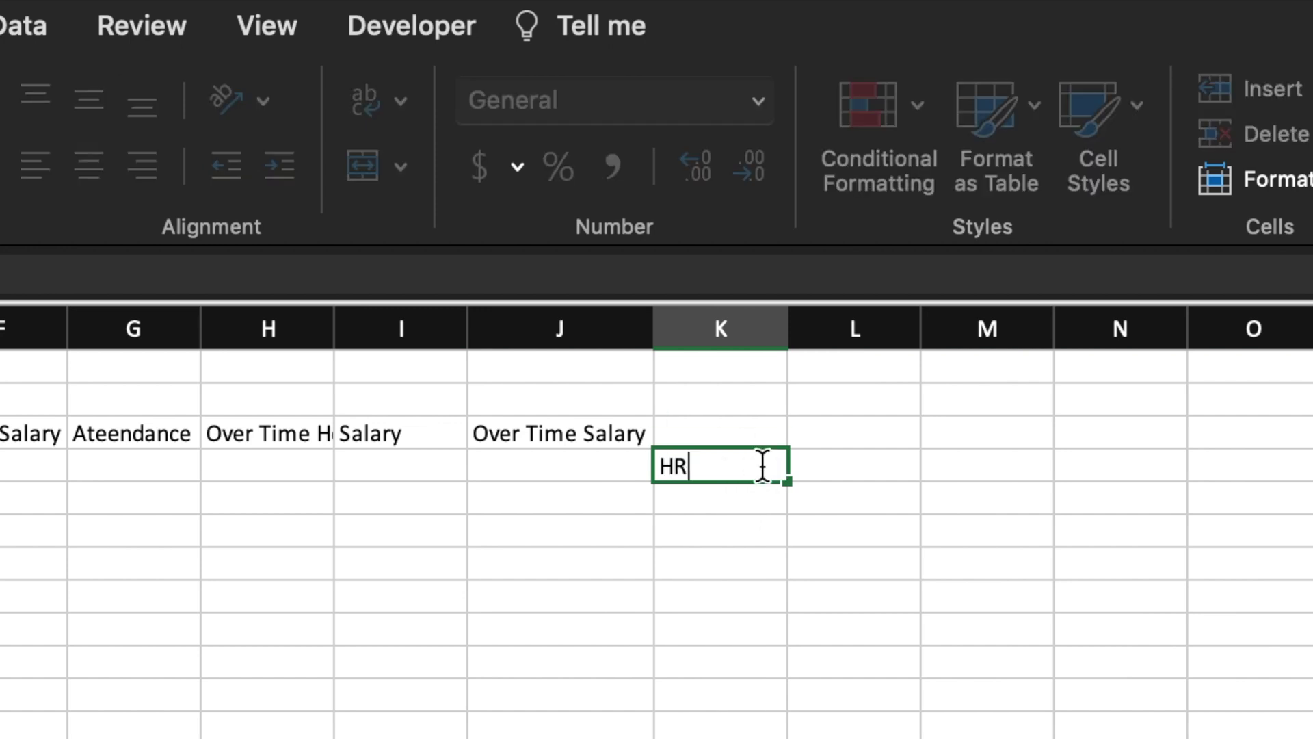
{"action": "left_click", "coordinate": [827, 460]}
{"action": "type", "text": "TA"}
{"action": "left_click", "coordinate": [976, 467]}
{"action": "type", "text": "D"}
- Enter the header Gross Salary in N3
{"action": "left_click", "coordinate": [1121, 428]}
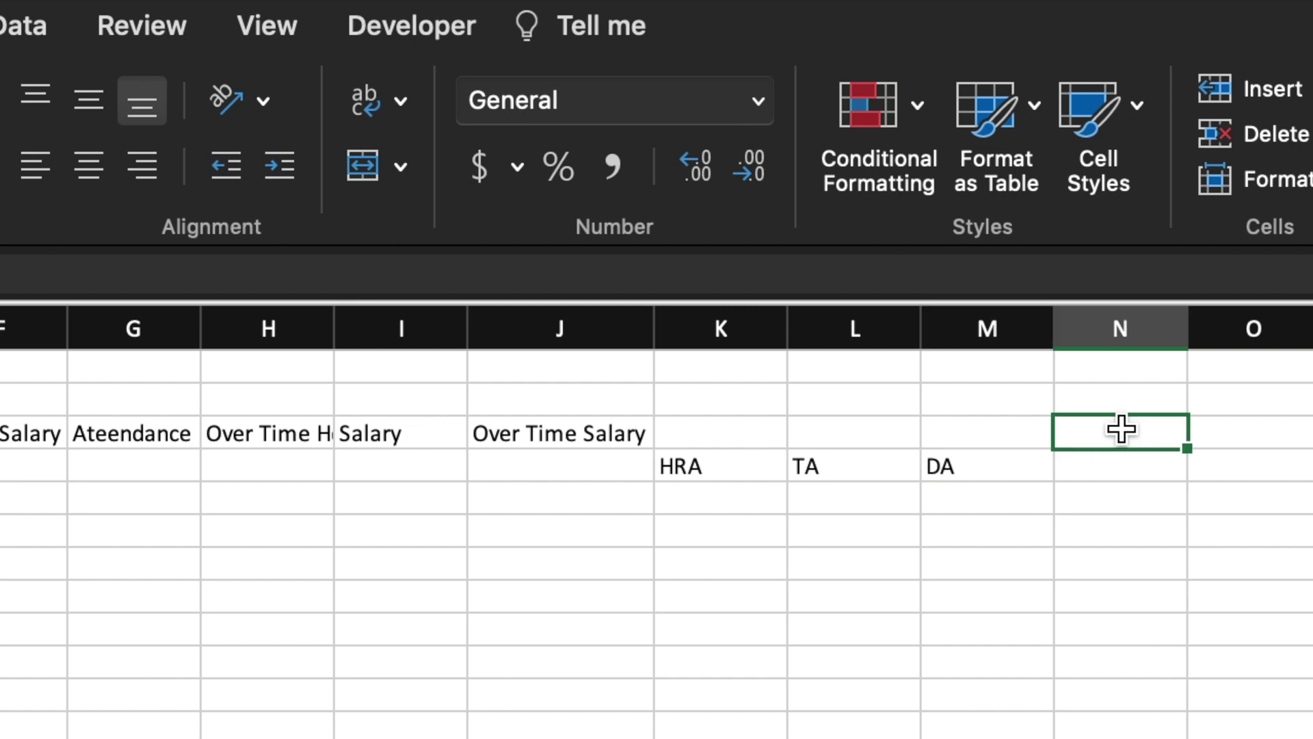
{"action": "type", "text": "Gross Salaa"}
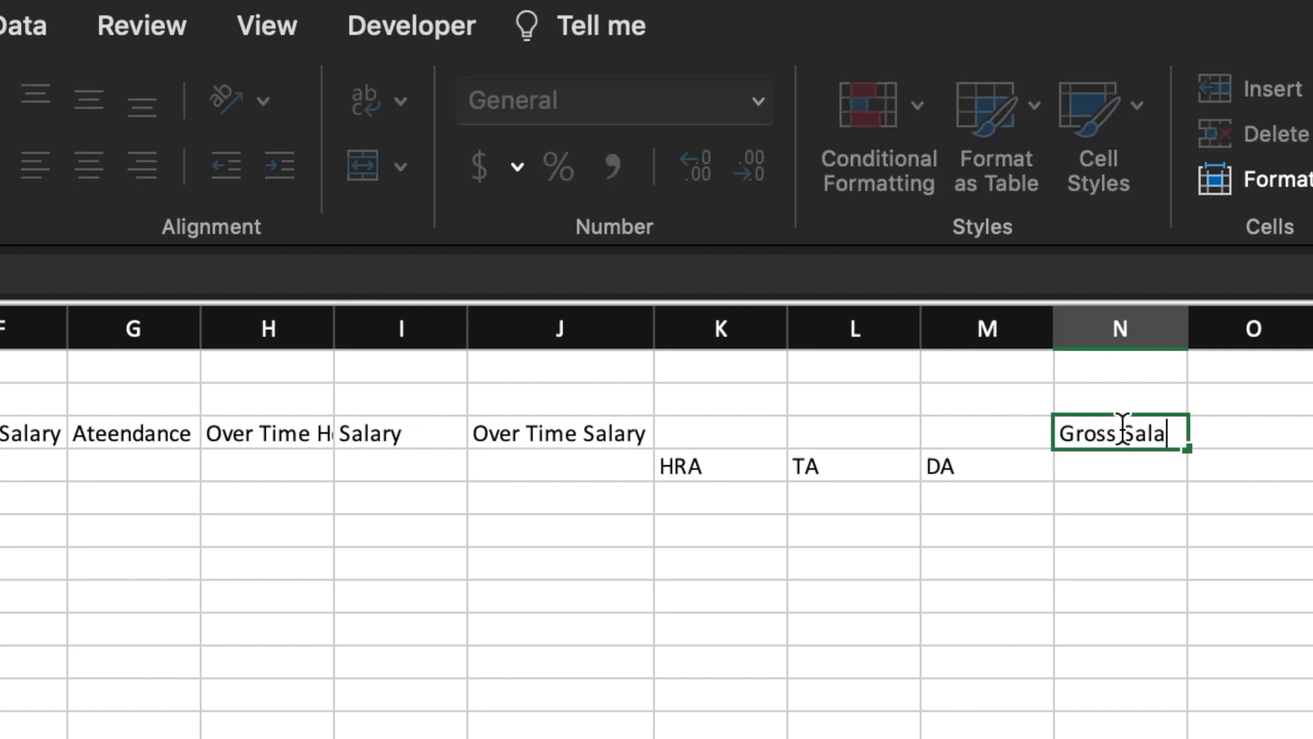
{"action": "type", "text": "ry"}
{"action": "left_click", "coordinate": [1286, 434]}
- Enter the headers PF, ESIC, Professional Tax and Salary in Hand in O4:R4
{"action": "left_click", "coordinate": [739, 461]}
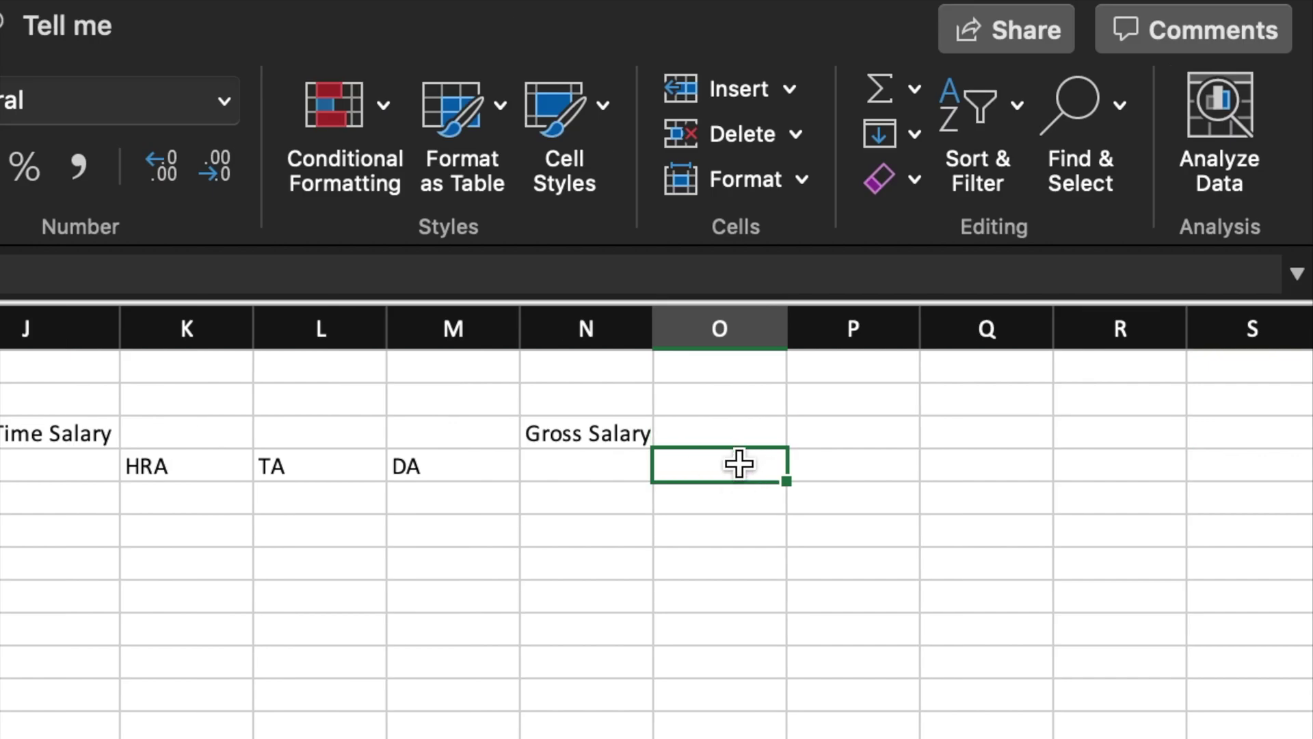
{"action": "type", "text": "PF"}
{"action": "key", "text": "Tab"}
{"action": "type", "text": "ESIC"}
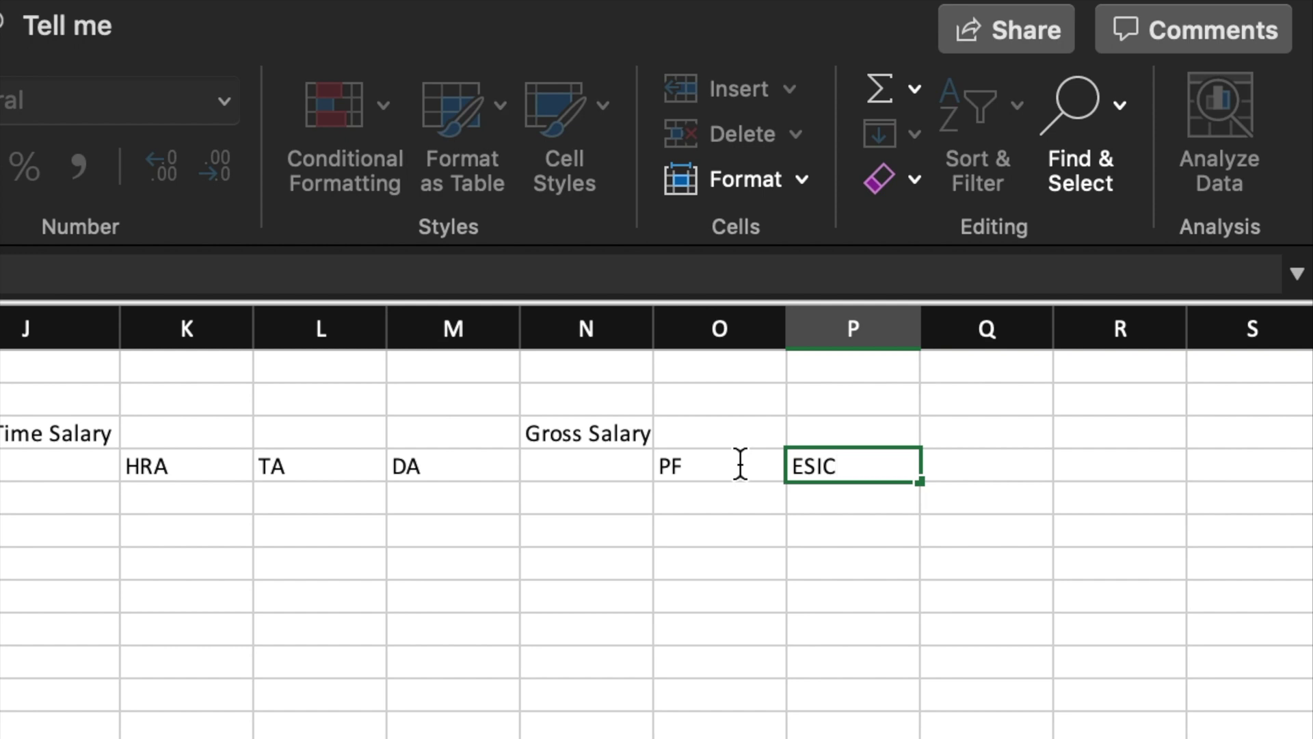
{"action": "key", "text": "Tab"}
{"action": "type", "text": "Professional Tax"}
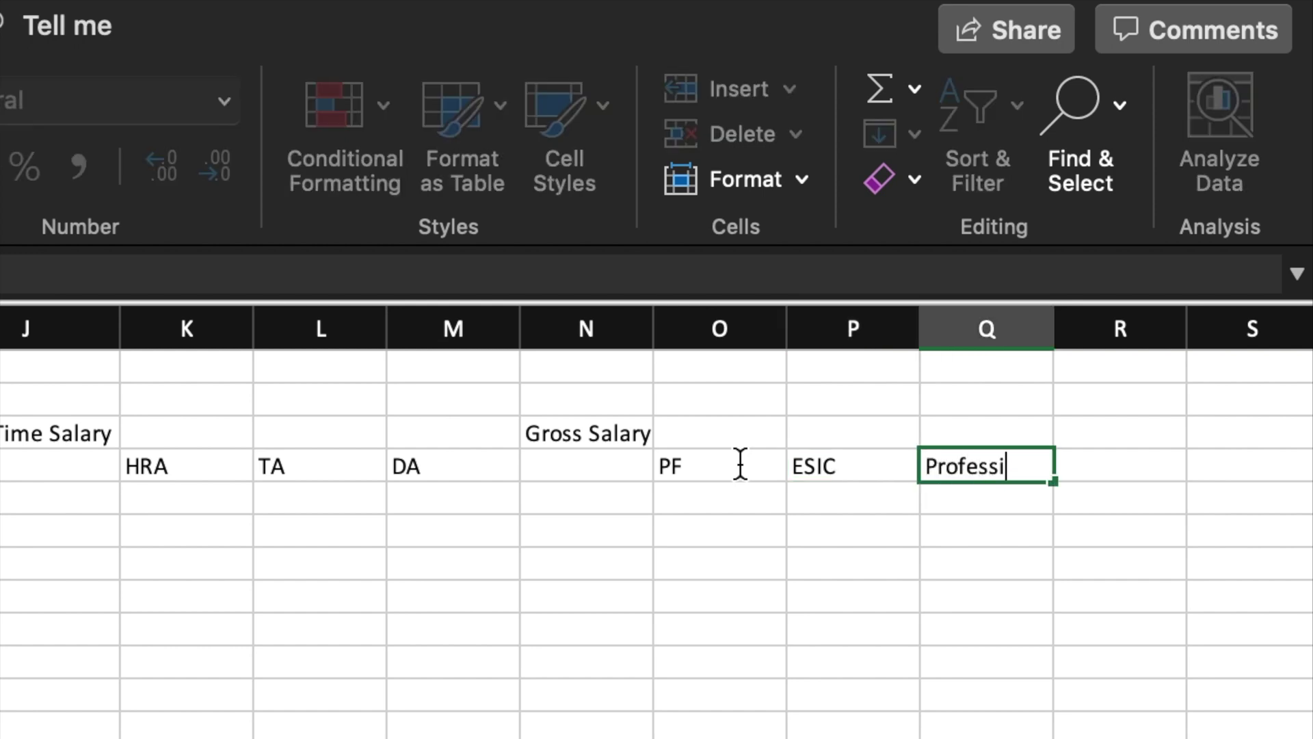
{"action": "key", "text": "Tab"}
{"action": "type", "text": "Sa"}
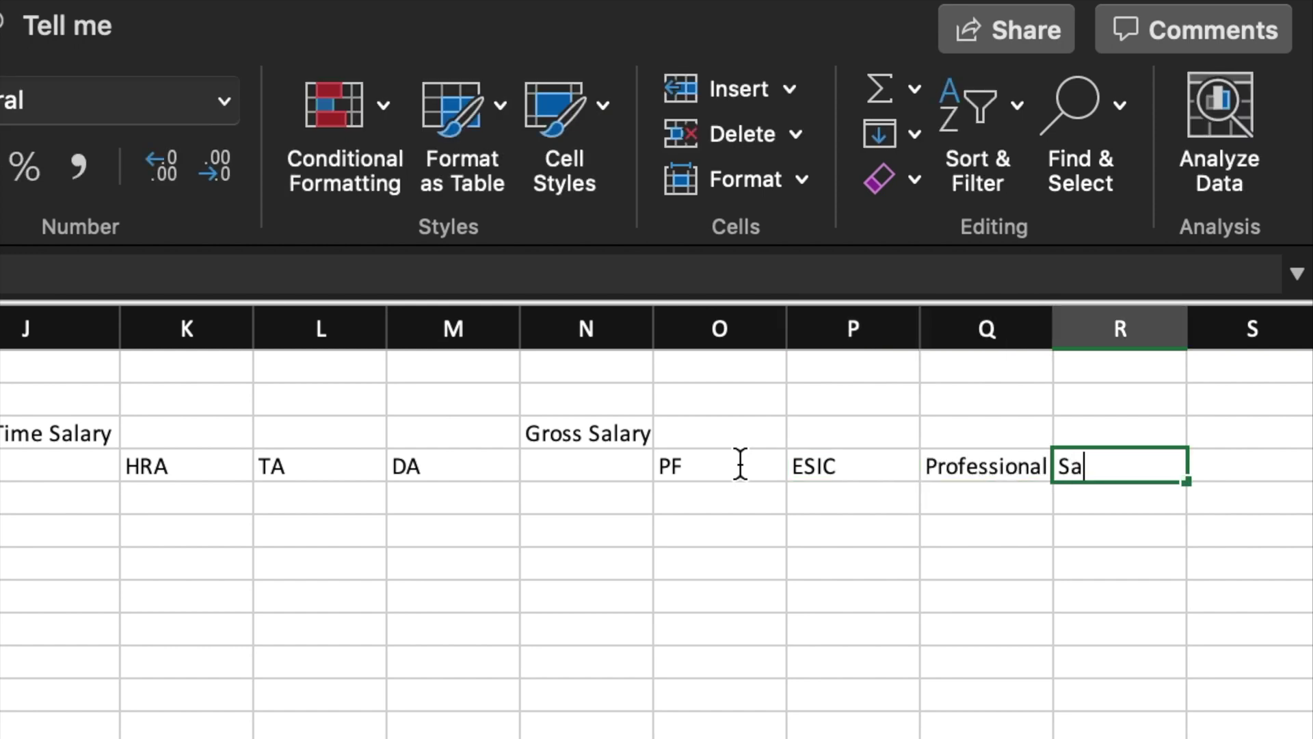
{"action": "type", "text": "lary in Hand"}
{"action": "left_click", "coordinate": [718, 695]}
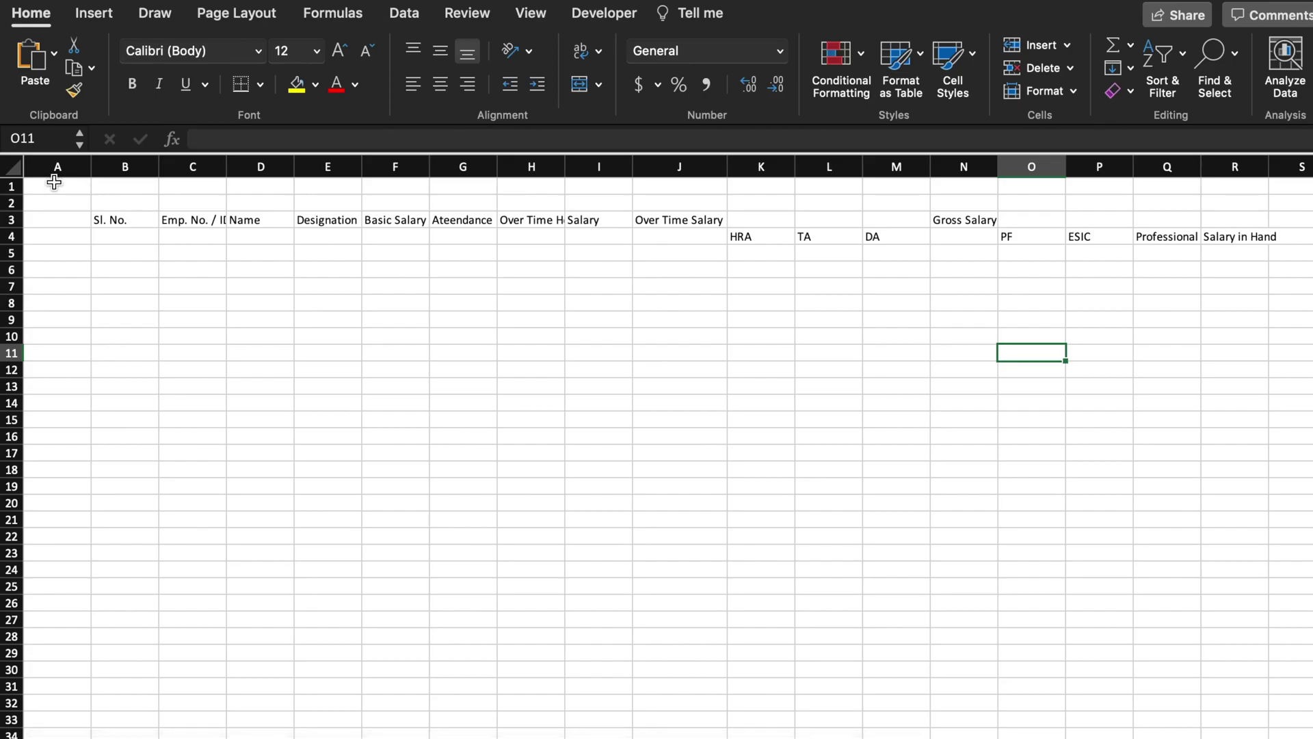
- Center the whole sheet's contents horizontally and vertically, and autofit all column widths to their text
{"action": "left_click", "coordinate": [14, 165]}
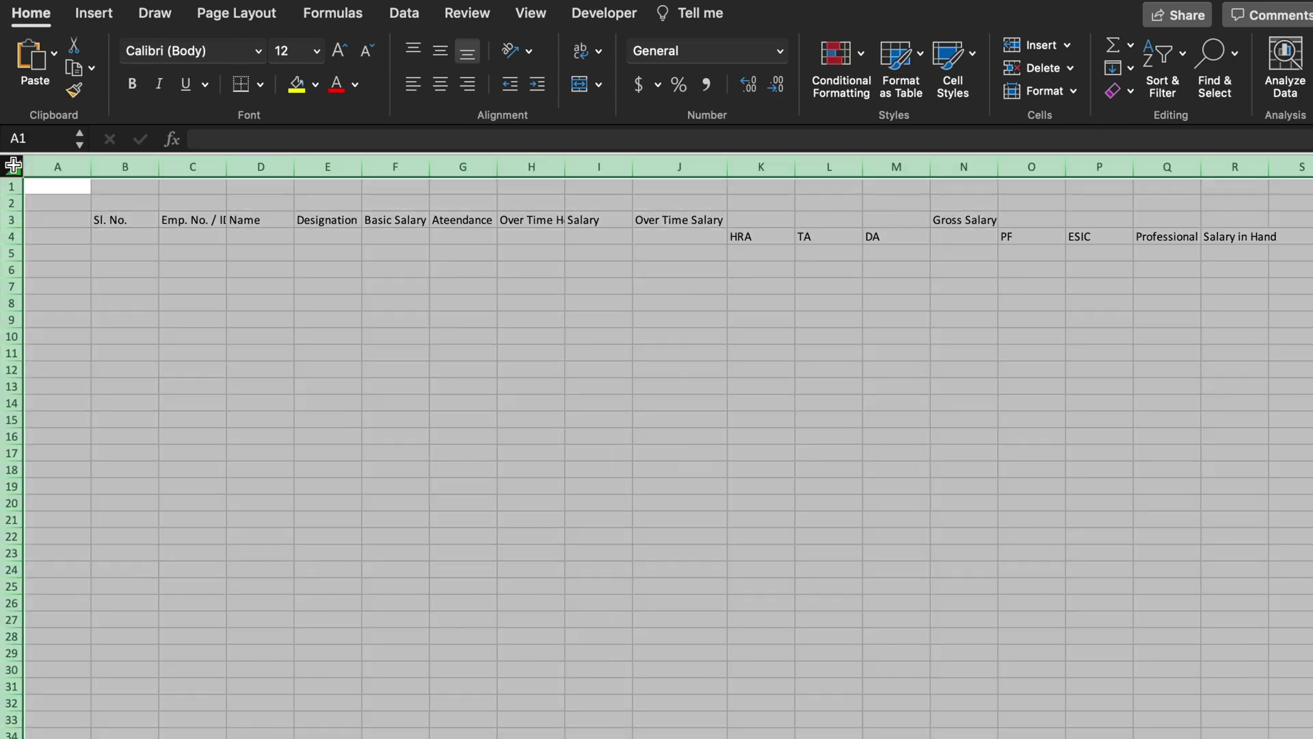
{"action": "left_click", "coordinate": [441, 84]}
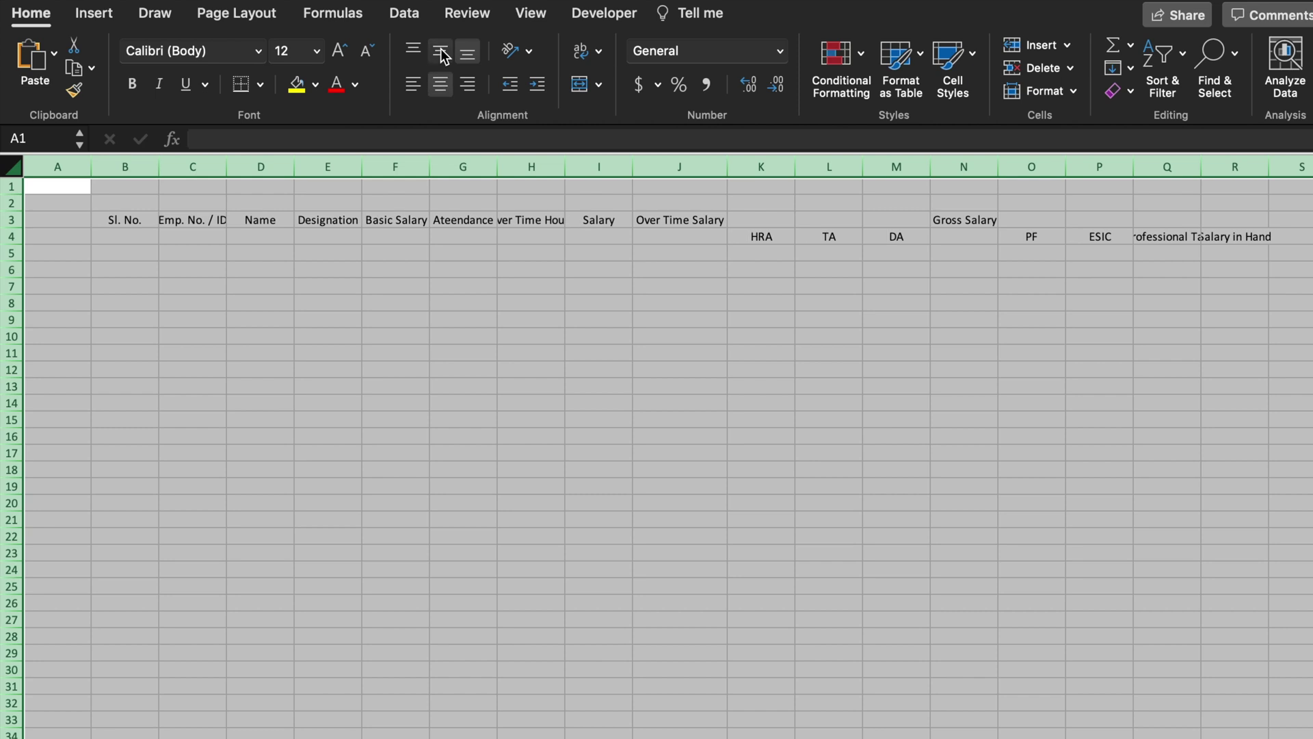
{"action": "left_click", "coordinate": [439, 50]}
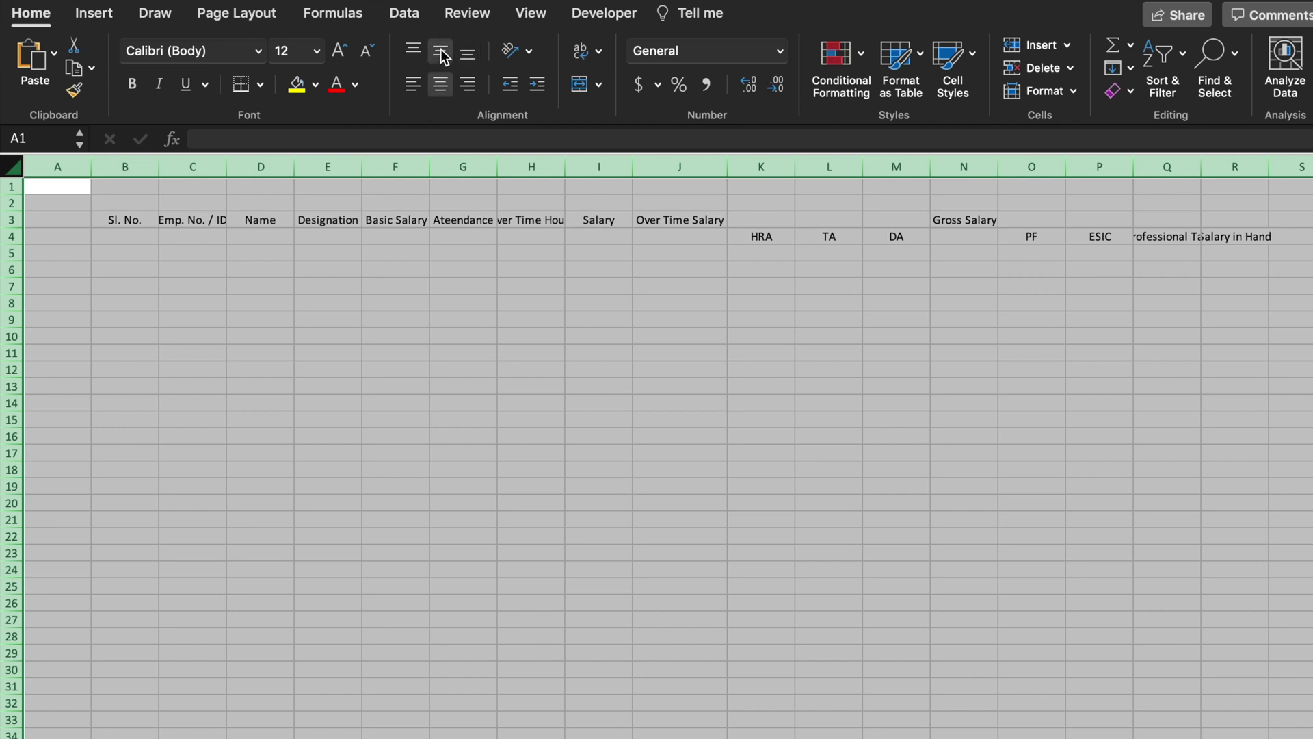
{"action": "double_click", "coordinate": [158, 164]}
{"action": "left_click", "coordinate": [416, 419]}
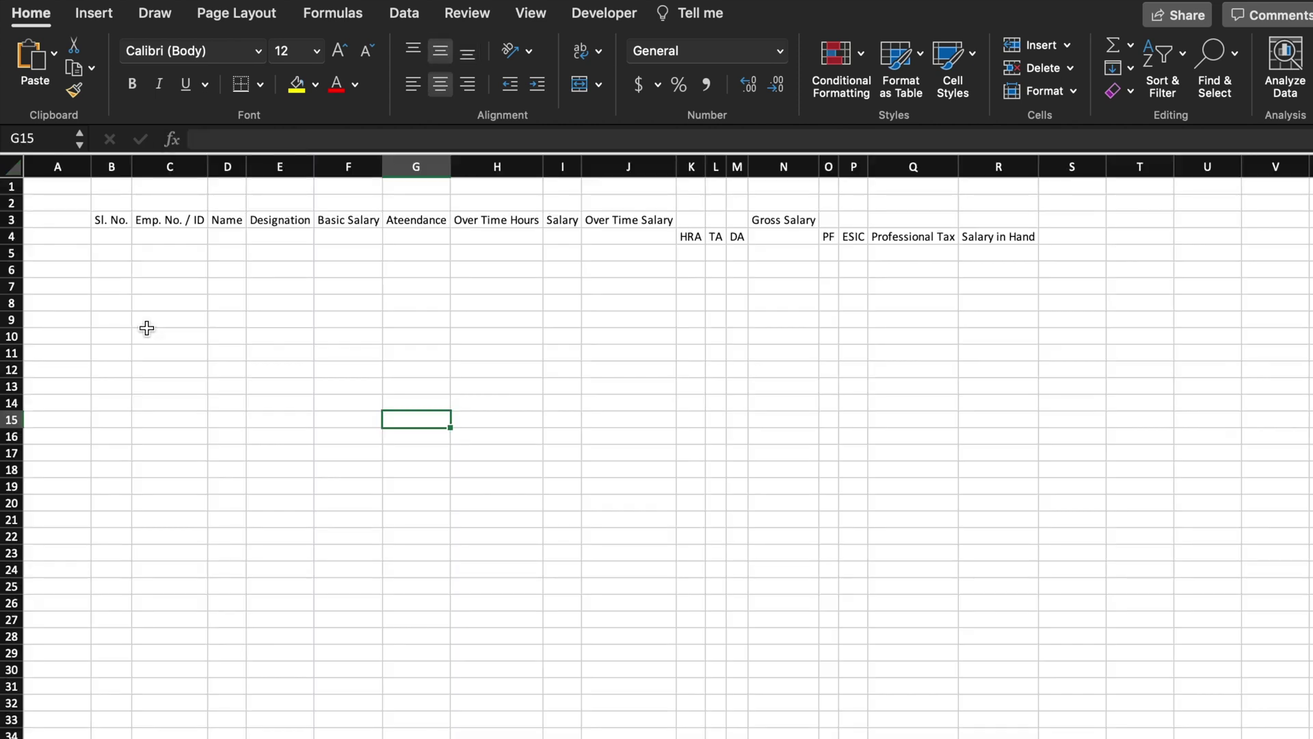
- Fill the Sl. No. column with serial numbers 1 to 20 in B4:B23
{"action": "left_click", "coordinate": [118, 235]}
{"action": "type", "text": "1"}
{"action": "left_click", "coordinate": [118, 235]}
{"action": "left_click_drag", "start_coordinate": [131, 244], "coordinate": [110, 603]}
{"action": "left_click", "coordinate": [150, 624]}
{"action": "left_click", "coordinate": [173, 670]}
{"action": "key", "text": "Delete"}
- Apply all borders to the table range B3:R23
{"action": "left_click_drag", "start_coordinate": [111, 219], "coordinate": [998, 553]}
{"action": "left_click", "coordinate": [260, 83]}
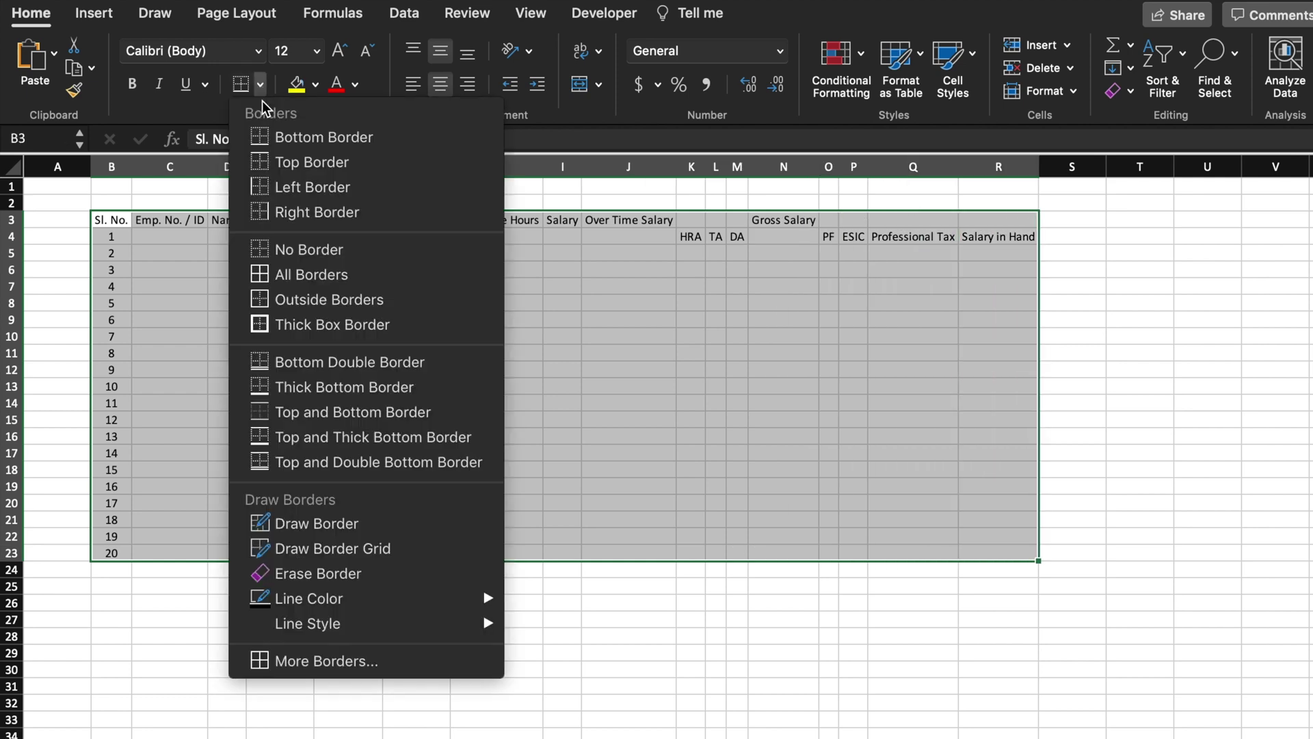
{"action": "left_click", "coordinate": [305, 274]}
{"action": "left_click", "coordinate": [629, 302]}
- Hide the worksheet gridlines
{"action": "left_click", "coordinate": [536, 22]}
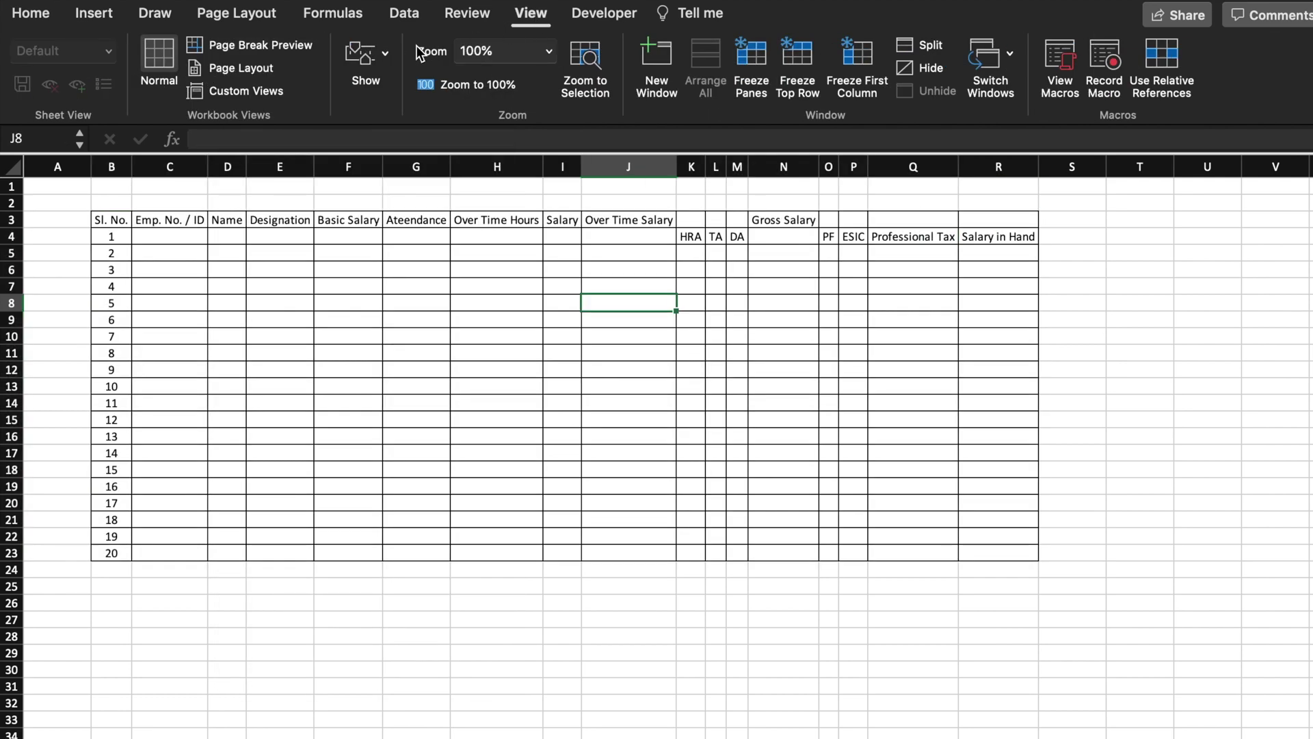
{"action": "left_click", "coordinate": [366, 61]}
{"action": "left_click", "coordinate": [294, 149]}
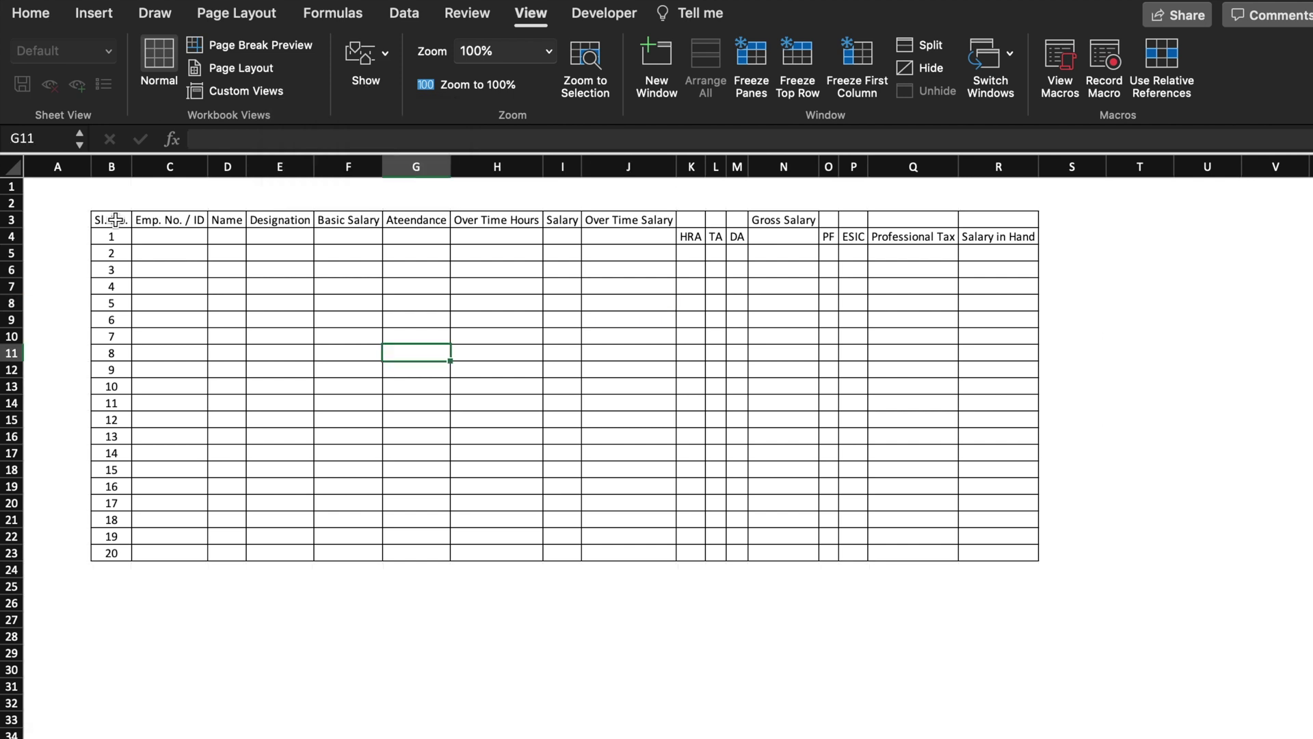
- Set the font of the entire sheet to Times New Roman
{"action": "left_click", "coordinate": [12, 166]}
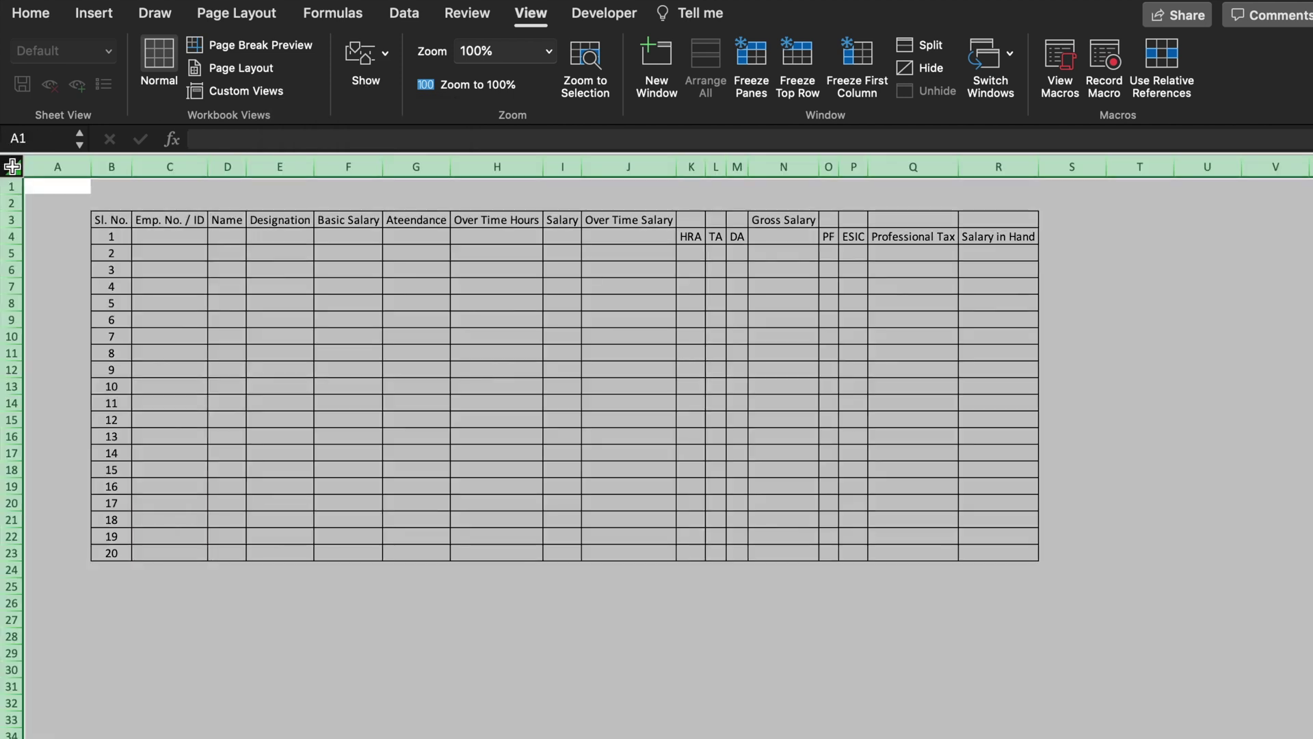
{"action": "left_click", "coordinate": [41, 18]}
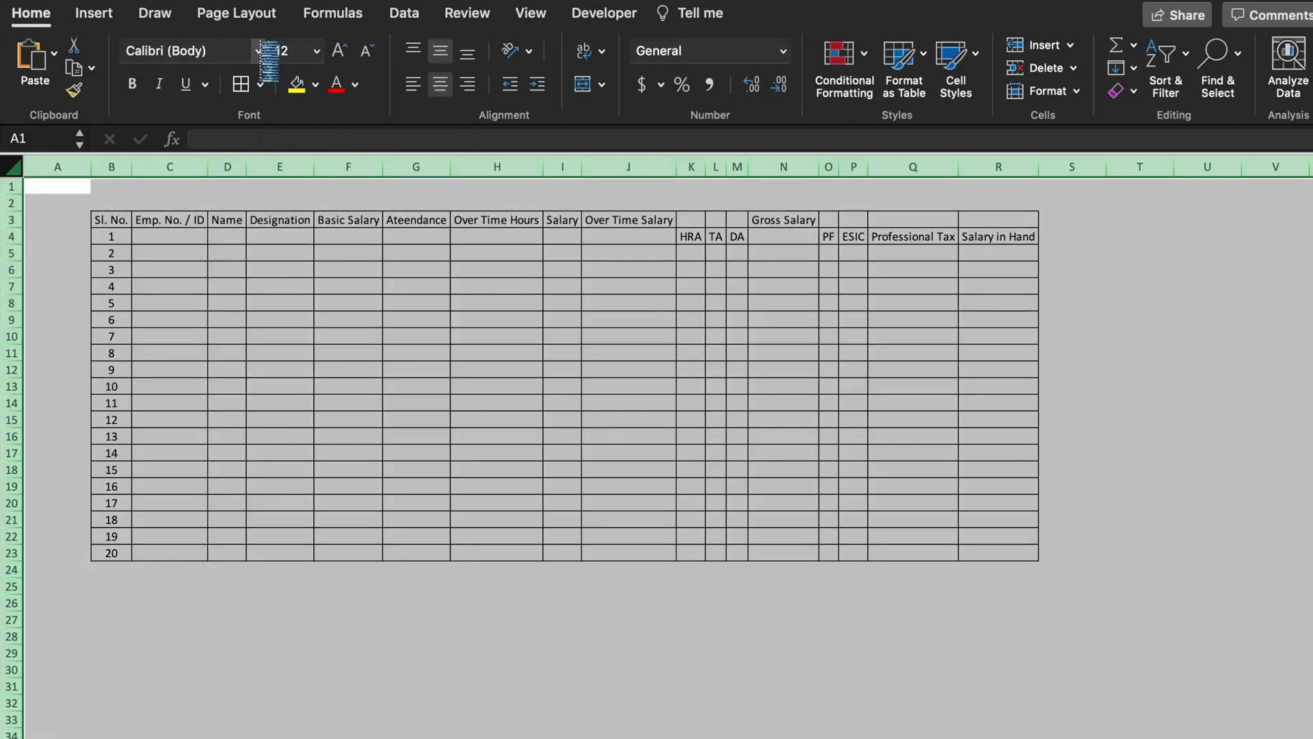
{"action": "left_click", "coordinate": [258, 51]}
{"action": "left_click", "coordinate": [274, 248]}
{"action": "left_click", "coordinate": [277, 270]}
- Narrow column A to a slim margin and widen the Name column to about 18.50
{"action": "left_click_drag", "start_coordinate": [91, 166], "coordinate": [46, 172]}
{"action": "left_click_drag", "start_coordinate": [202, 169], "coordinate": [284, 179]}
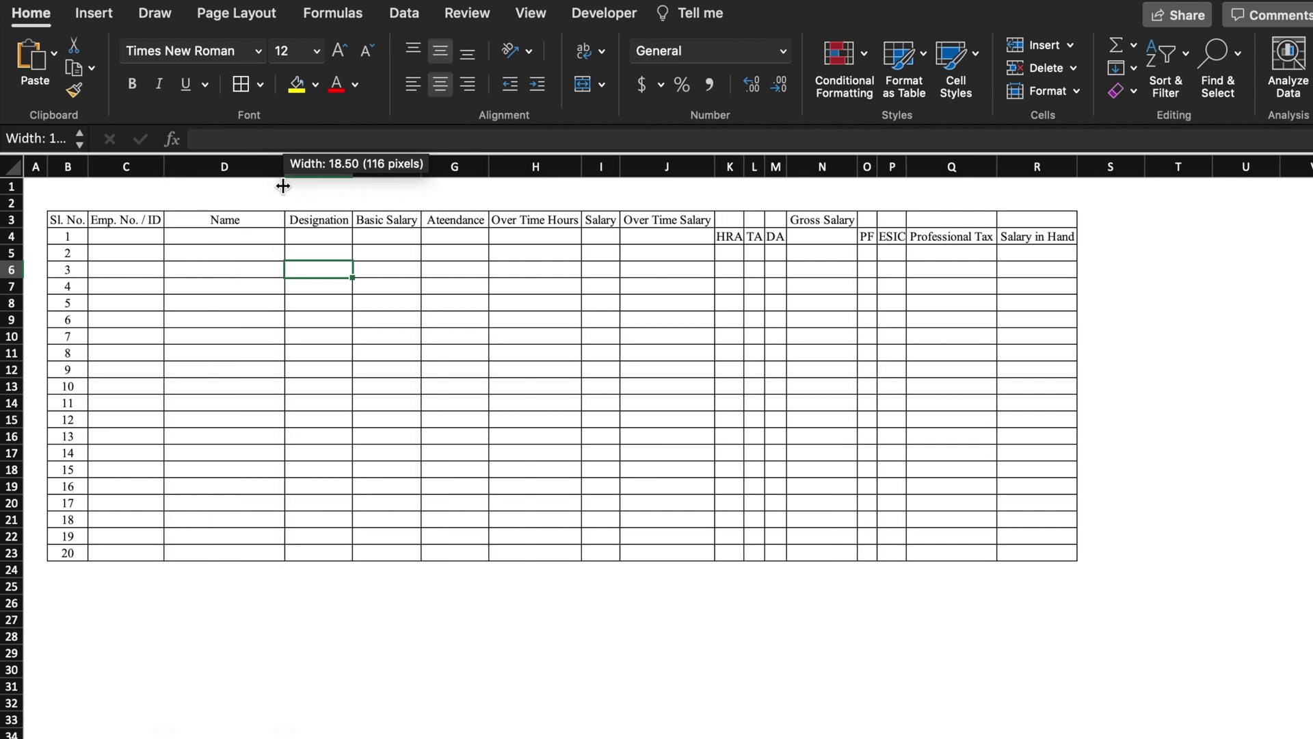
{"action": "left_click", "coordinate": [117, 259]}
- Fill the headers Sl. No. to Over Time Salary, Gross Salary, Professional Tax and Salary in Hand with light green
{"action": "left_click_drag", "start_coordinate": [73, 218], "coordinate": [667, 226]}
{"action": "left_click", "coordinate": [316, 84]}
{"action": "left_click", "coordinate": [494, 192]}
{"action": "left_click", "coordinate": [822, 220]}
{"action": "key", "text": "super+y"}
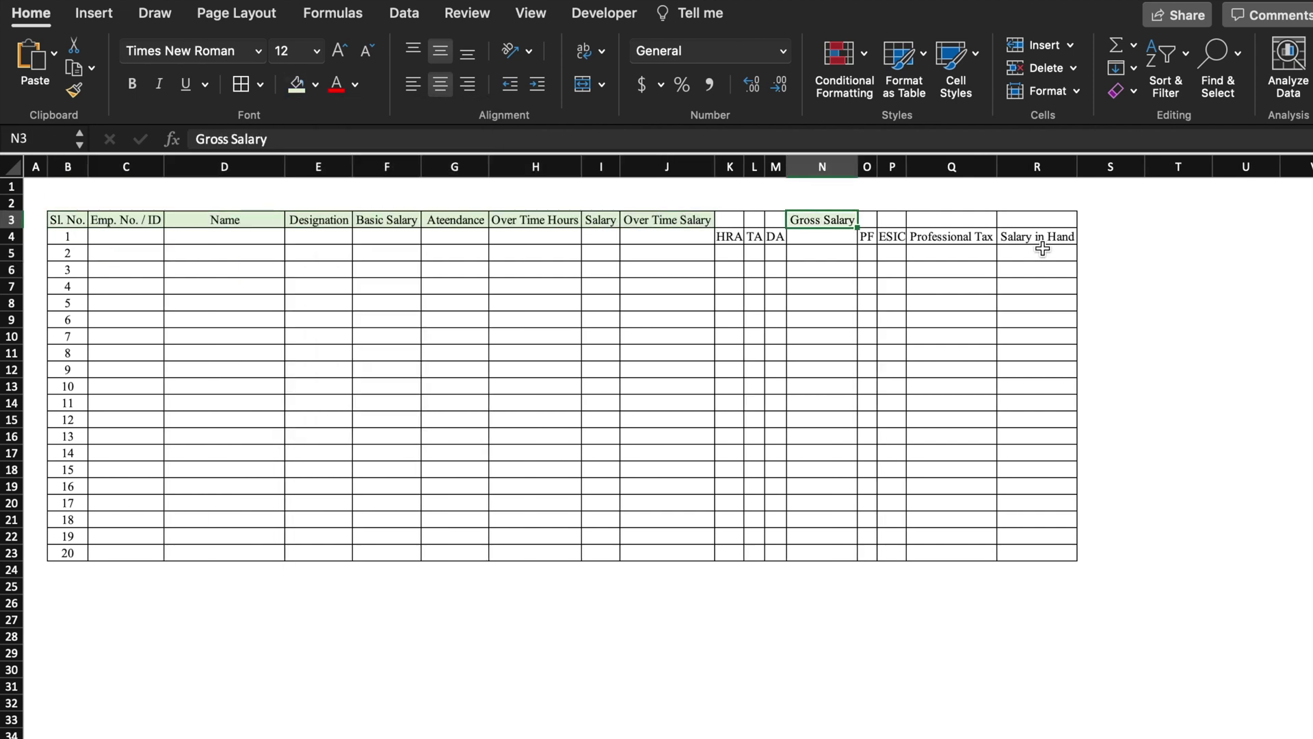
{"action": "left_click", "coordinate": [951, 236]}
{"action": "key", "text": "super+y"}
{"action": "left_click", "coordinate": [318, 269]}
- Clear B4 and renumber the Sl. No. column from 1 to 20 in B5:B24
{"action": "left_click", "coordinate": [68, 241]}
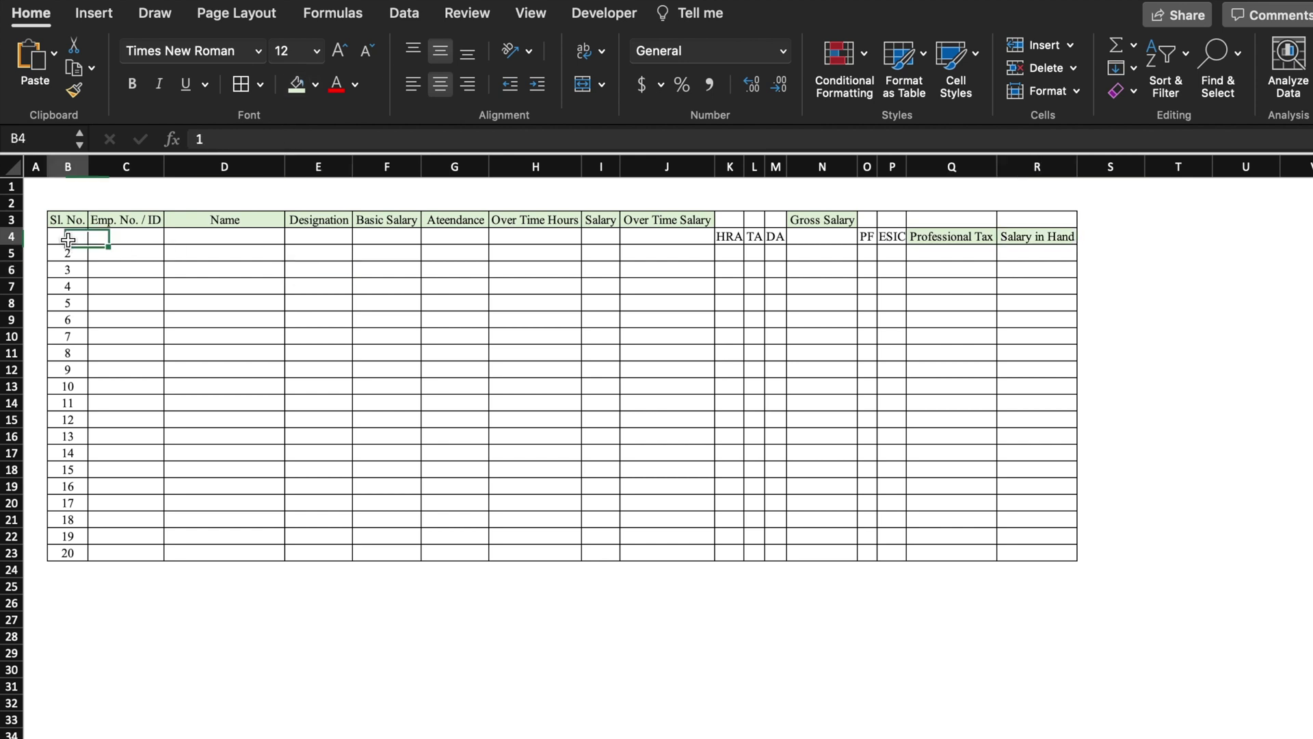
{"action": "left_click", "coordinate": [71, 254]}
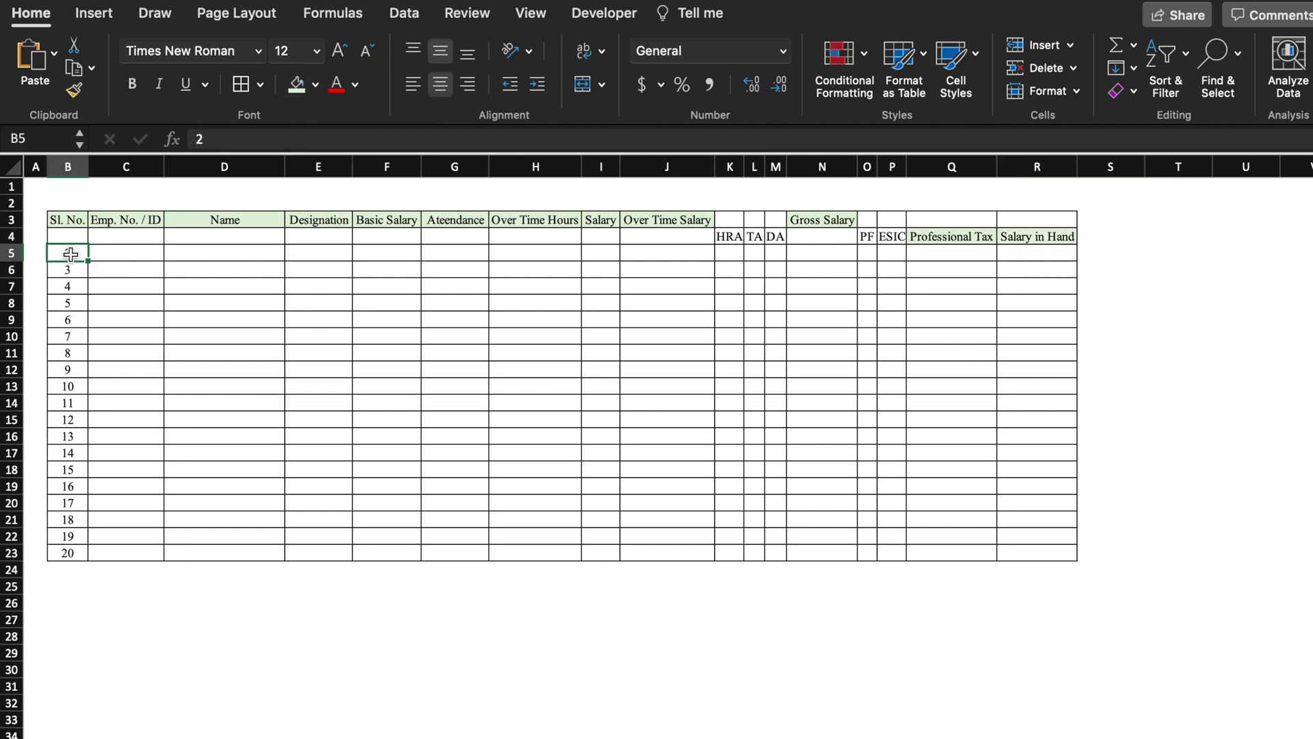
{"action": "type", "text": "1"}
{"action": "left_click", "coordinate": [87, 304]}
{"action": "left_click", "coordinate": [69, 255]}
{"action": "left_click_drag", "start_coordinate": [86, 260], "coordinate": [89, 560]}
{"action": "left_click", "coordinate": [108, 575]}
{"action": "left_click", "coordinate": [129, 622]}
- Apply all borders to the extended table range B3:R24
{"action": "left_click_drag", "start_coordinate": [67, 220], "coordinate": [1006, 563]}
{"action": "left_click", "coordinate": [238, 83]}
{"action": "left_click", "coordinate": [265, 433]}
- Merge rows 3 and 4 for each of the Sl. No., Emp. No. / ID, Name and Designation headers
{"action": "left_click_drag", "start_coordinate": [67, 219], "coordinate": [125, 236]}
{"action": "left_click", "coordinate": [582, 84]}
{"action": "left_click", "coordinate": [582, 85]}
{"action": "left_click_drag", "start_coordinate": [224, 219], "coordinate": [224, 236]}
{"action": "left_click", "coordinate": [582, 85]}
{"action": "left_click_drag", "start_coordinate": [318, 220], "coordinate": [318, 236]}
{"action": "left_click", "coordinate": [582, 85]}
- Merge rows 3 and 4 for each header from Basic Salary through Over Time Salary
{"action": "left_click_drag", "start_coordinate": [410, 219], "coordinate": [455, 236]}
{"action": "left_click", "coordinate": [582, 85]}
{"action": "left_click", "coordinate": [582, 85]}
{"action": "left_click_drag", "start_coordinate": [535, 220], "coordinate": [667, 236]}
{"action": "left_click", "coordinate": [582, 85]}
{"action": "left_click", "coordinate": [582, 85]}
{"action": "left_click", "coordinate": [582, 85]}
- Merge rows 3 and 4 for the Gross Salary, Professional Tax and Salary in Hand headers
{"action": "left_click_drag", "start_coordinate": [822, 220], "coordinate": [822, 236]}
{"action": "left_click", "coordinate": [582, 85]}
{"action": "left_click_drag", "start_coordinate": [943, 235], "coordinate": [942, 220]}
{"action": "left_click", "coordinate": [582, 85]}
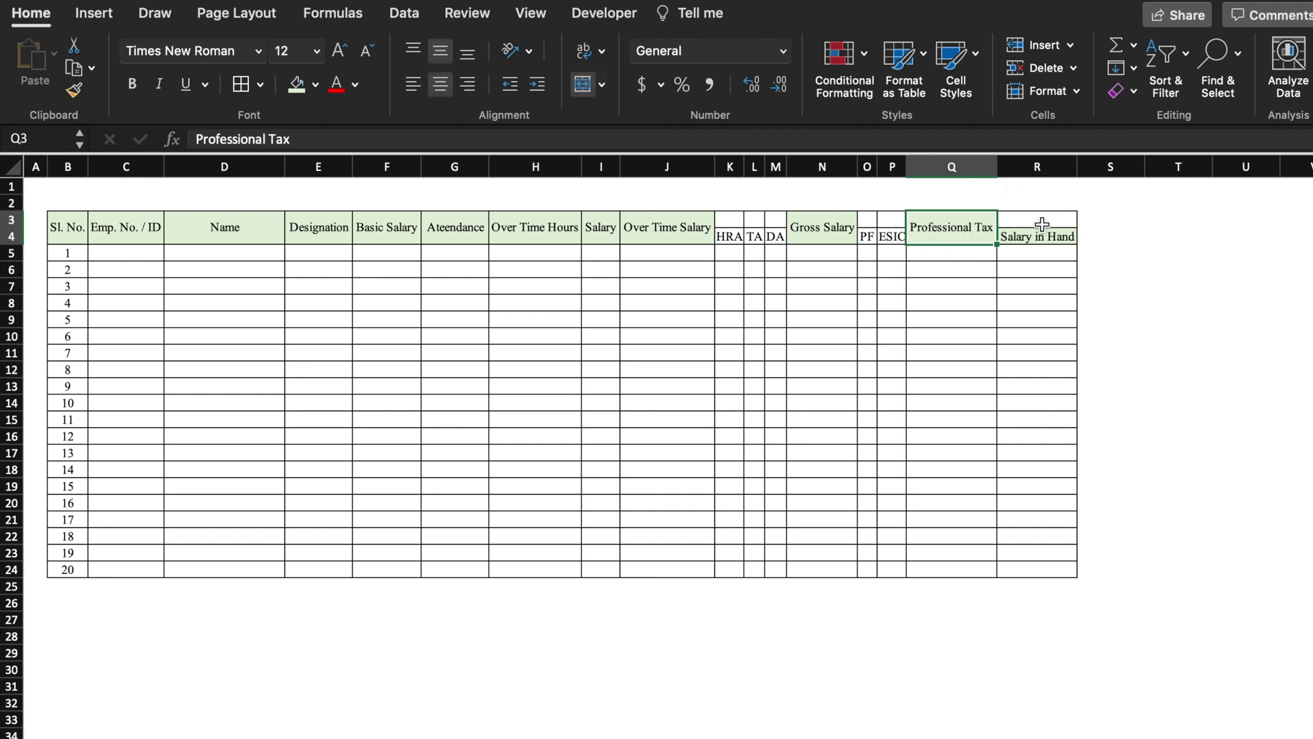
{"action": "left_click_drag", "start_coordinate": [1036, 236], "coordinate": [1036, 219]}
{"action": "left_click", "coordinate": [584, 85]}
- Widen the HRA, TA, DA, PF and ESIC columns equally and make row 2 taller
{"action": "left_click_drag", "start_coordinate": [730, 167], "coordinate": [807, 168]}
{"action": "left_click", "coordinate": [127, 203]}
{"action": "left_click", "coordinate": [129, 227]}
{"action": "left_click_drag", "start_coordinate": [16, 210], "coordinate": [17, 232]}
- Merge B2:M2 and title it "Employee Salary Sheet", and merge N2:P2 and Q2:R2 beside it
{"action": "left_click_drag", "start_coordinate": [67, 213], "coordinate": [812, 221]}
{"action": "left_click", "coordinate": [582, 84]}
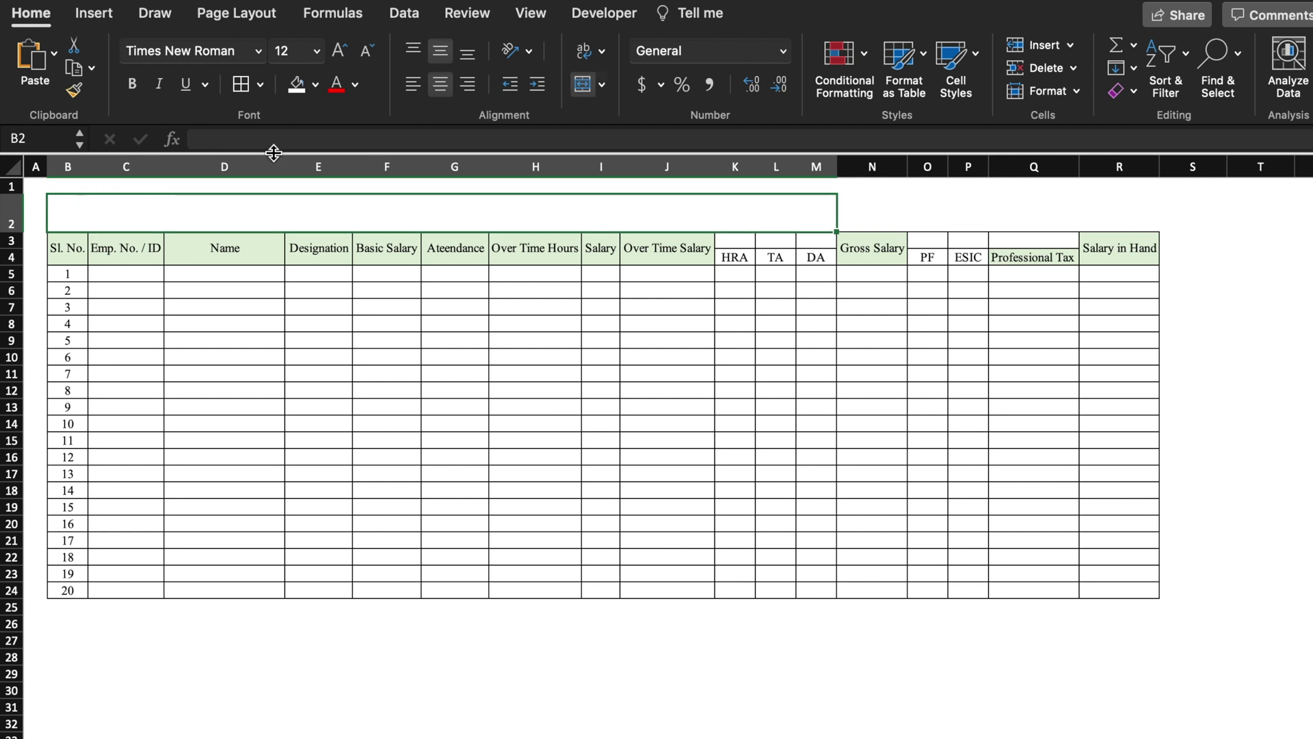
{"action": "type", "text": "Employee Salary Sheet"}
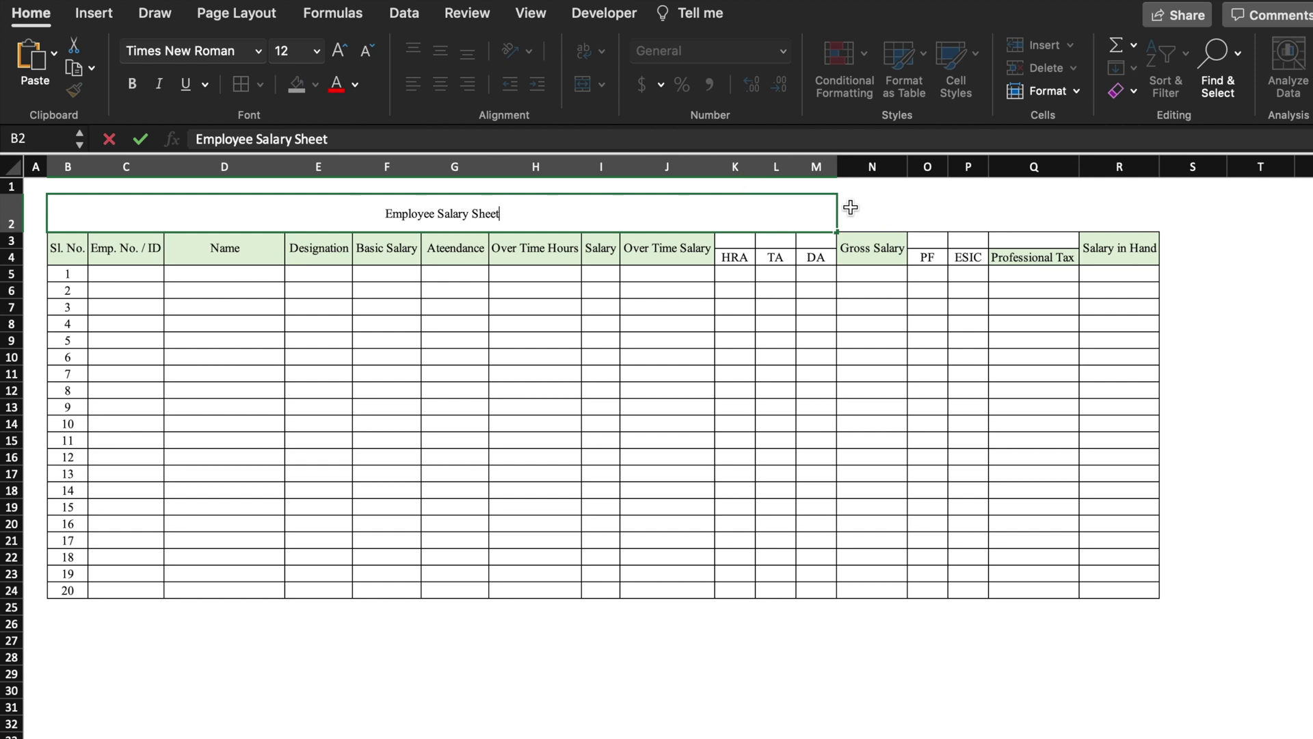
{"action": "left_click_drag", "start_coordinate": [850, 208], "coordinate": [971, 209]}
{"action": "left_click", "coordinate": [1006, 209]}
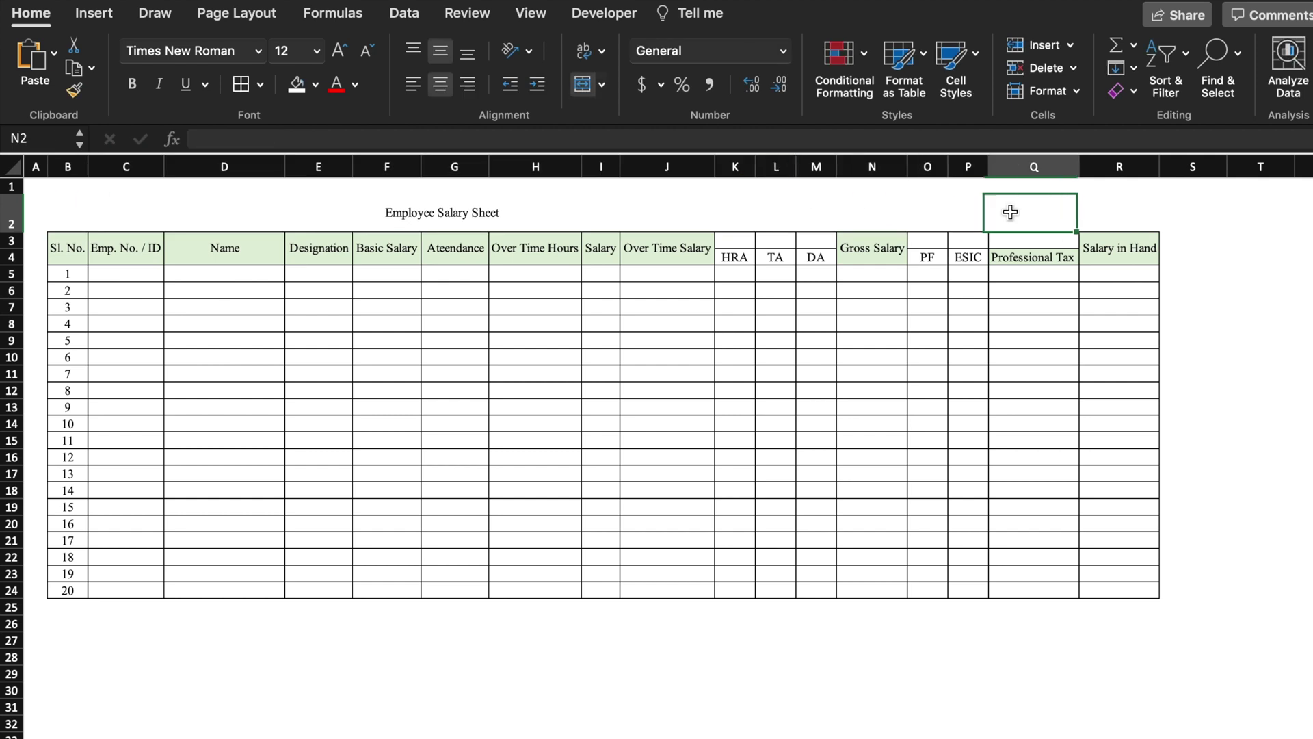
- Give the title band B2:R2 a dark red fill and white text
{"action": "left_click_drag", "start_coordinate": [1082, 216], "coordinate": [676, 163]}
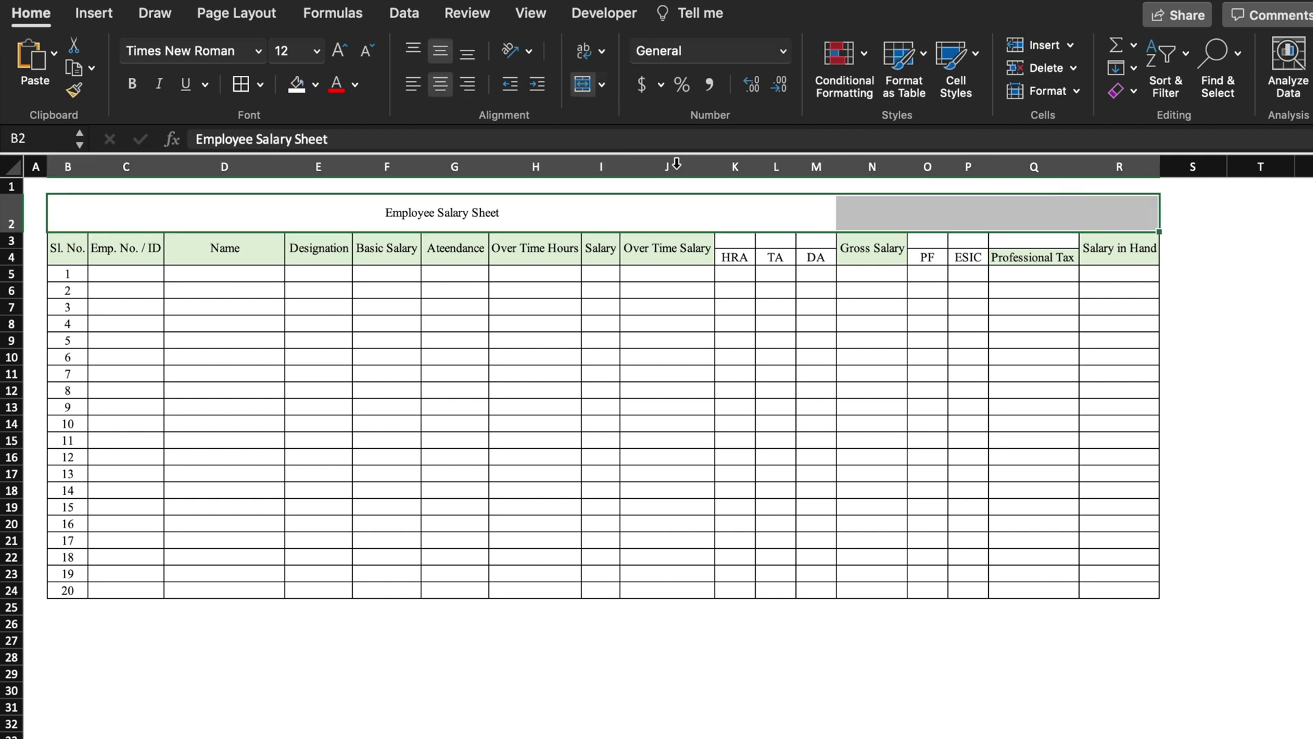
{"action": "left_click", "coordinate": [317, 84]}
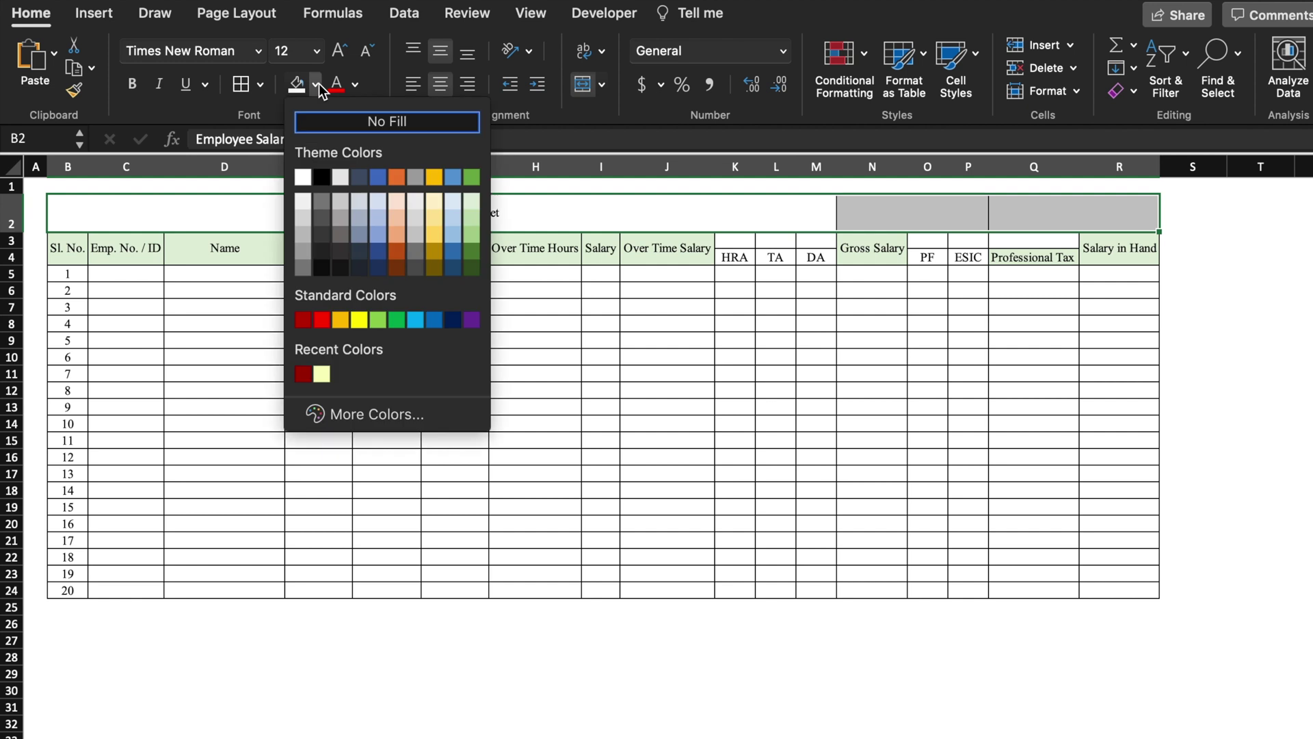
{"action": "left_click", "coordinate": [303, 373]}
{"action": "left_click", "coordinate": [355, 85]}
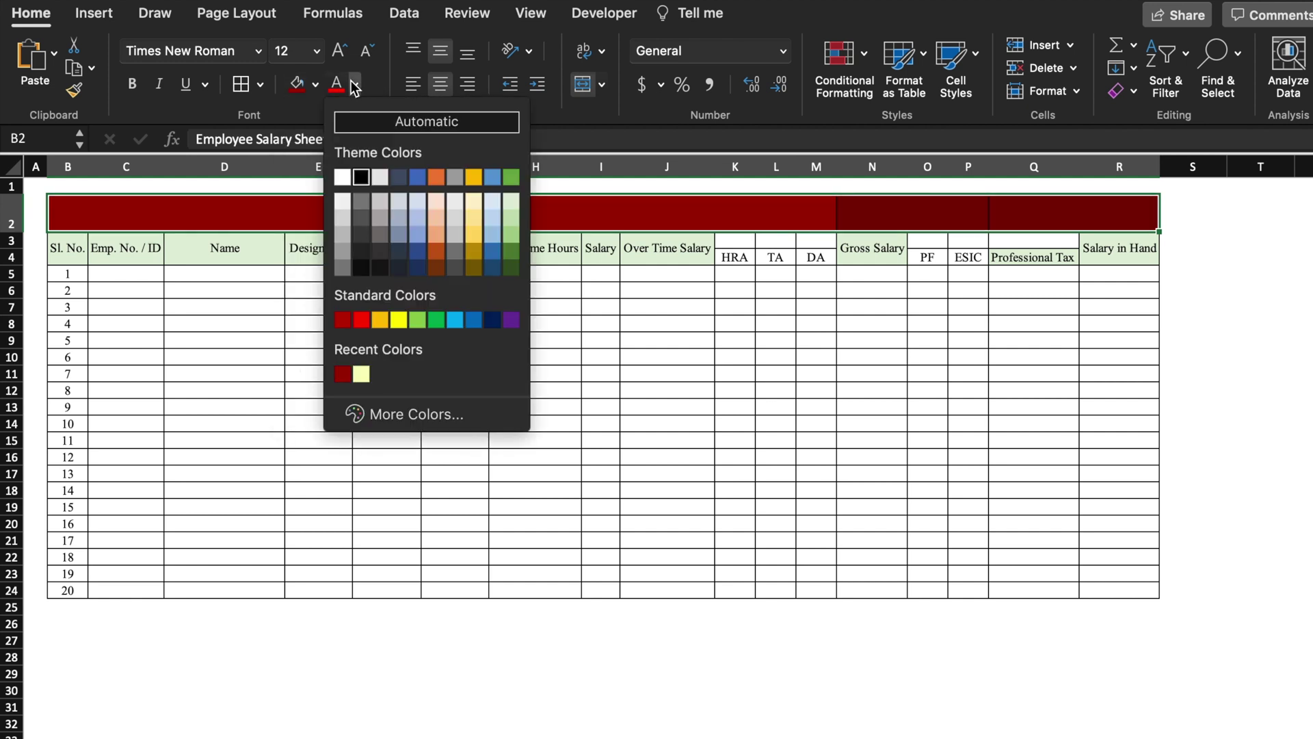
{"action": "left_click", "coordinate": [344, 177]}
- Increase the title band's font size to 26 and change its font to Impact
{"action": "left_click", "coordinate": [340, 52]}
{"action": "left_click", "coordinate": [340, 51]}
{"action": "left_click", "coordinate": [340, 52]}
{"action": "left_click", "coordinate": [340, 52]}
{"action": "left_click", "coordinate": [340, 52]}
{"action": "left_click", "coordinate": [258, 50]}
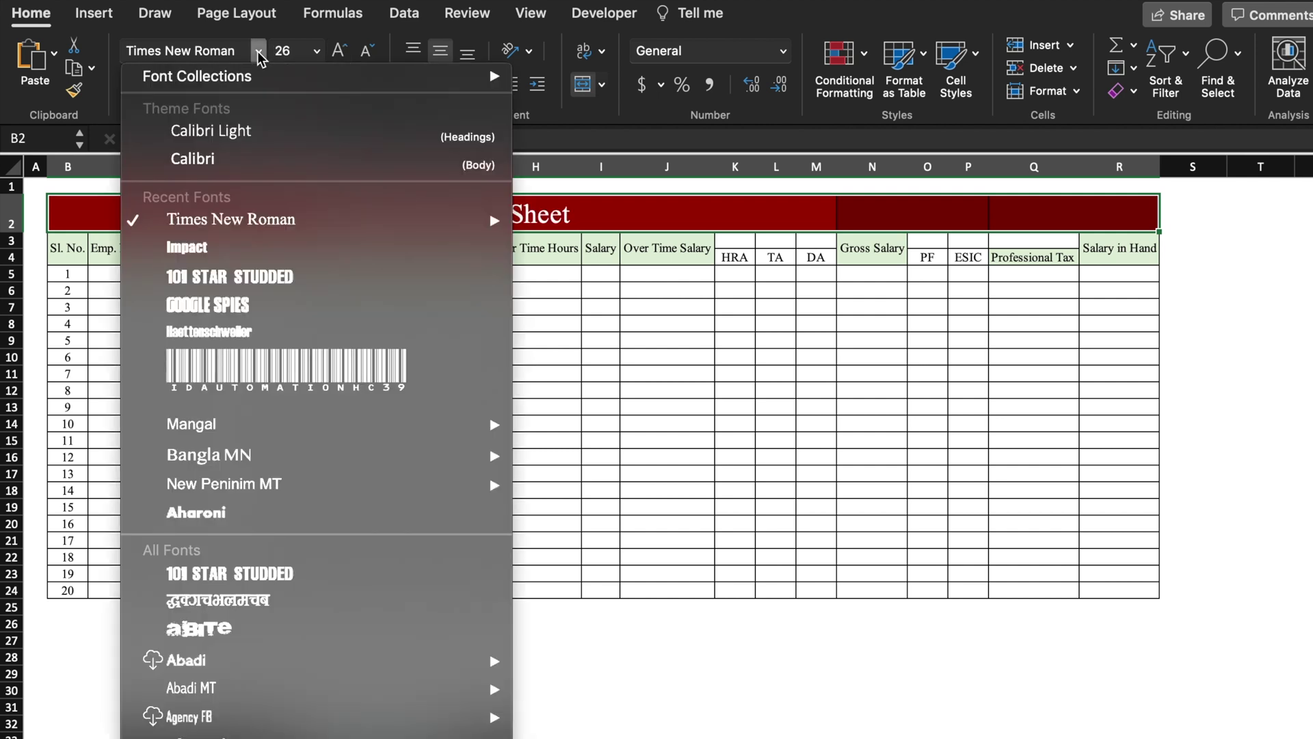
{"action": "left_click", "coordinate": [241, 249]}
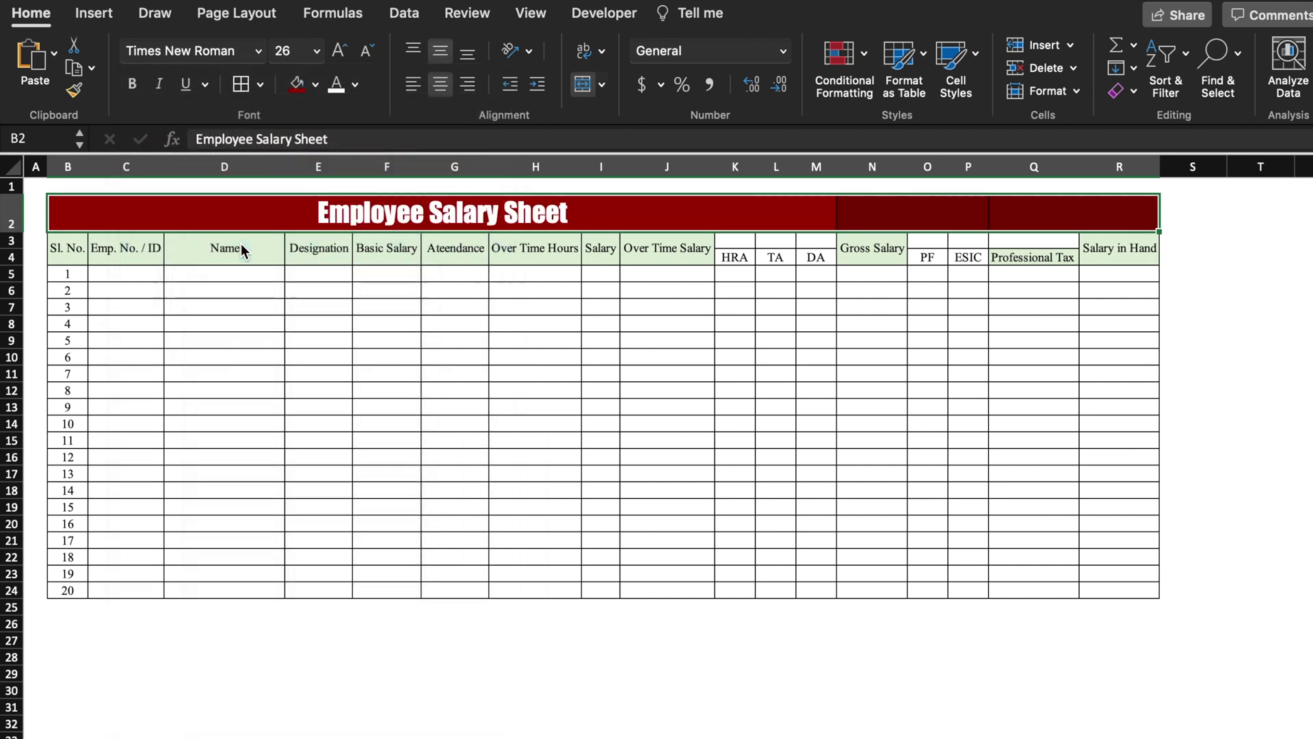
- Start a data validation rule on merged cell N2 that allows a list
{"action": "left_click", "coordinate": [923, 215]}
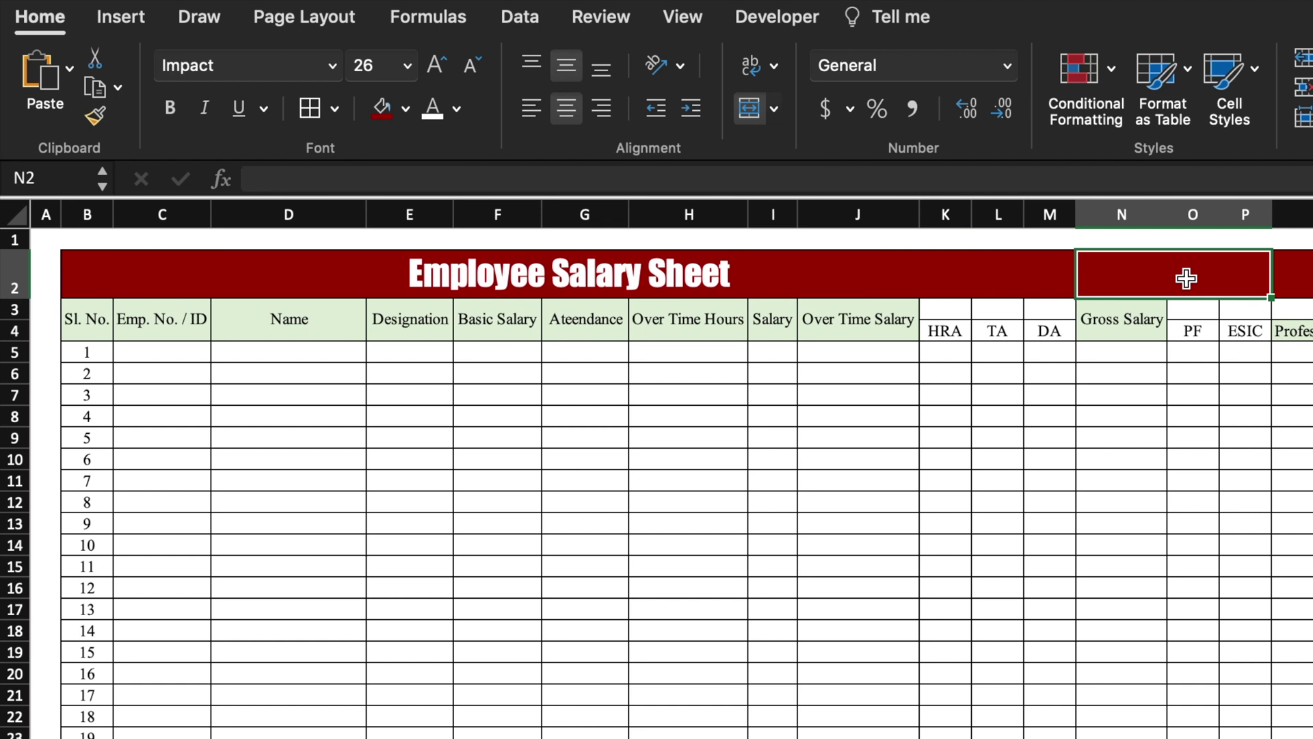
{"action": "left_click", "coordinate": [527, 16]}
{"action": "left_click", "coordinate": [1249, 70]}
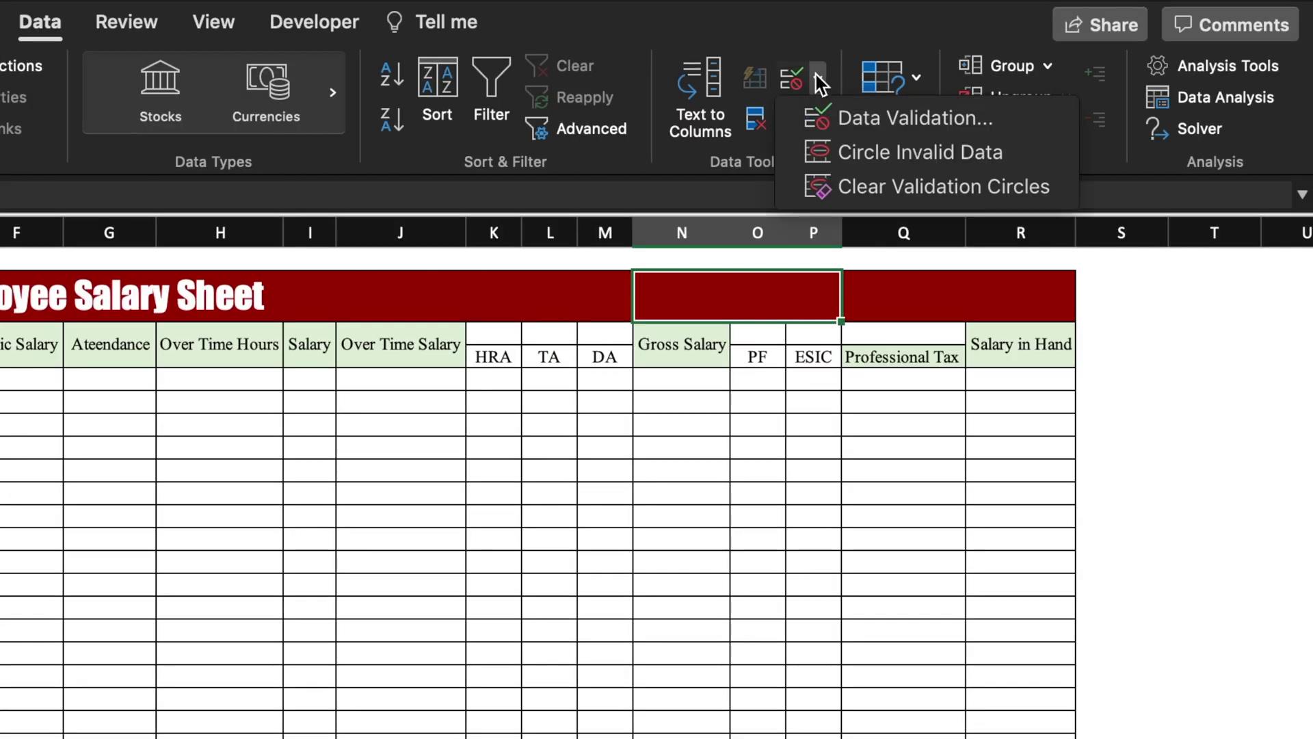
{"action": "left_click", "coordinate": [900, 130]}
{"action": "left_click", "coordinate": [401, 282]}
{"action": "left_click", "coordinate": [248, 369]}
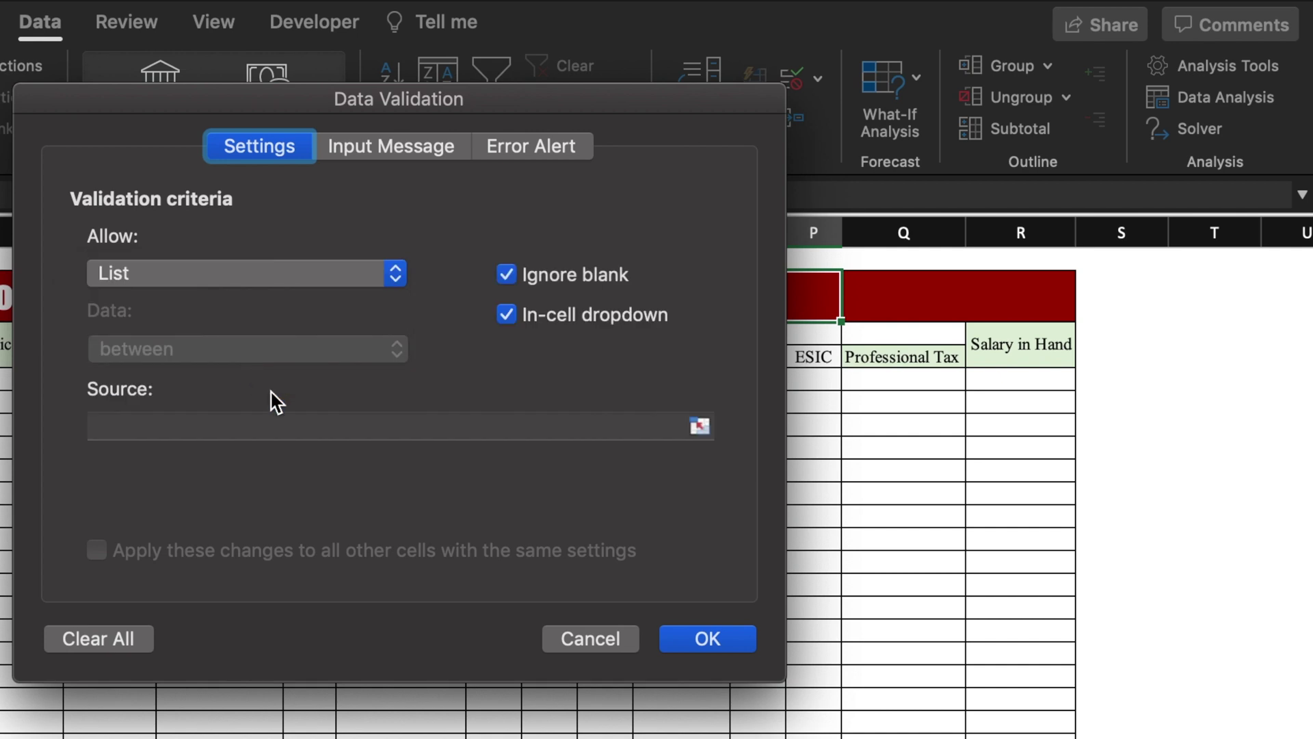
- Enter JANUARY through DECEMBER, comma-separated, as the list source for N2, and select NOVEMBER in the cell
{"action": "left_click", "coordinate": [294, 422]}
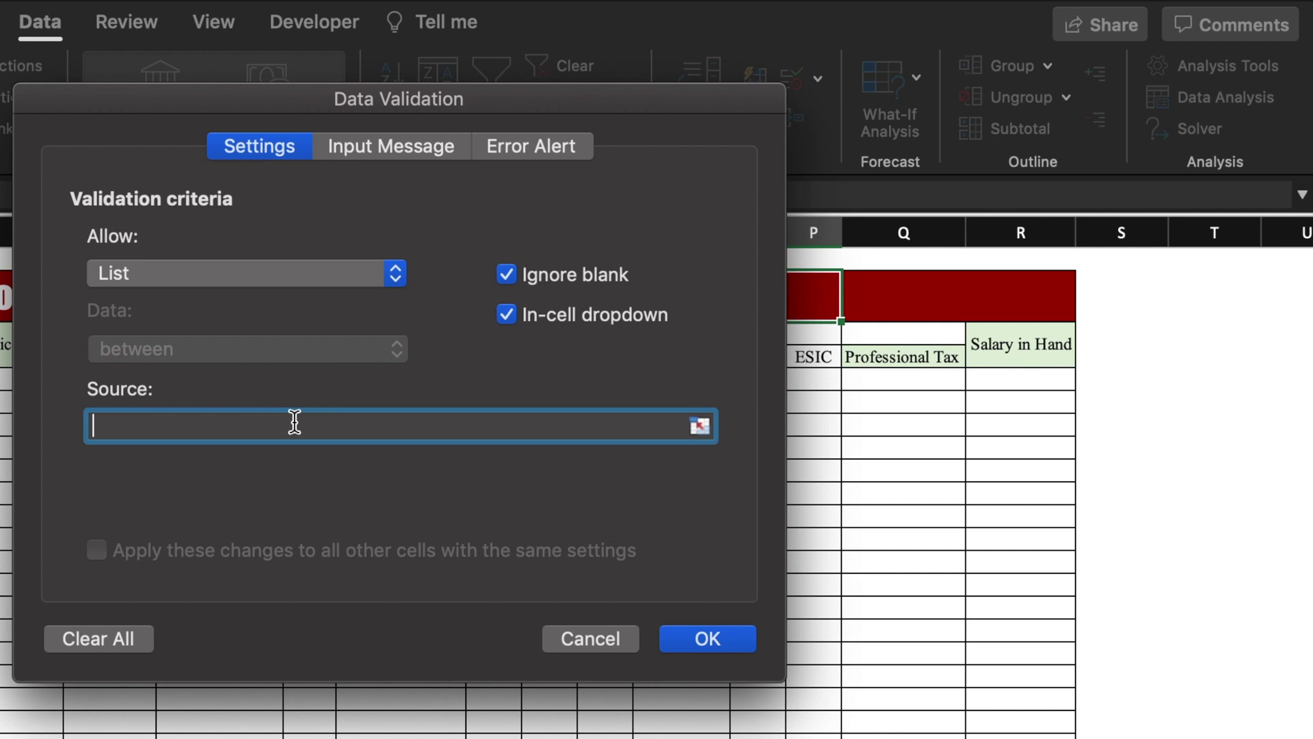
{"action": "type", "text": "JANUARY"}
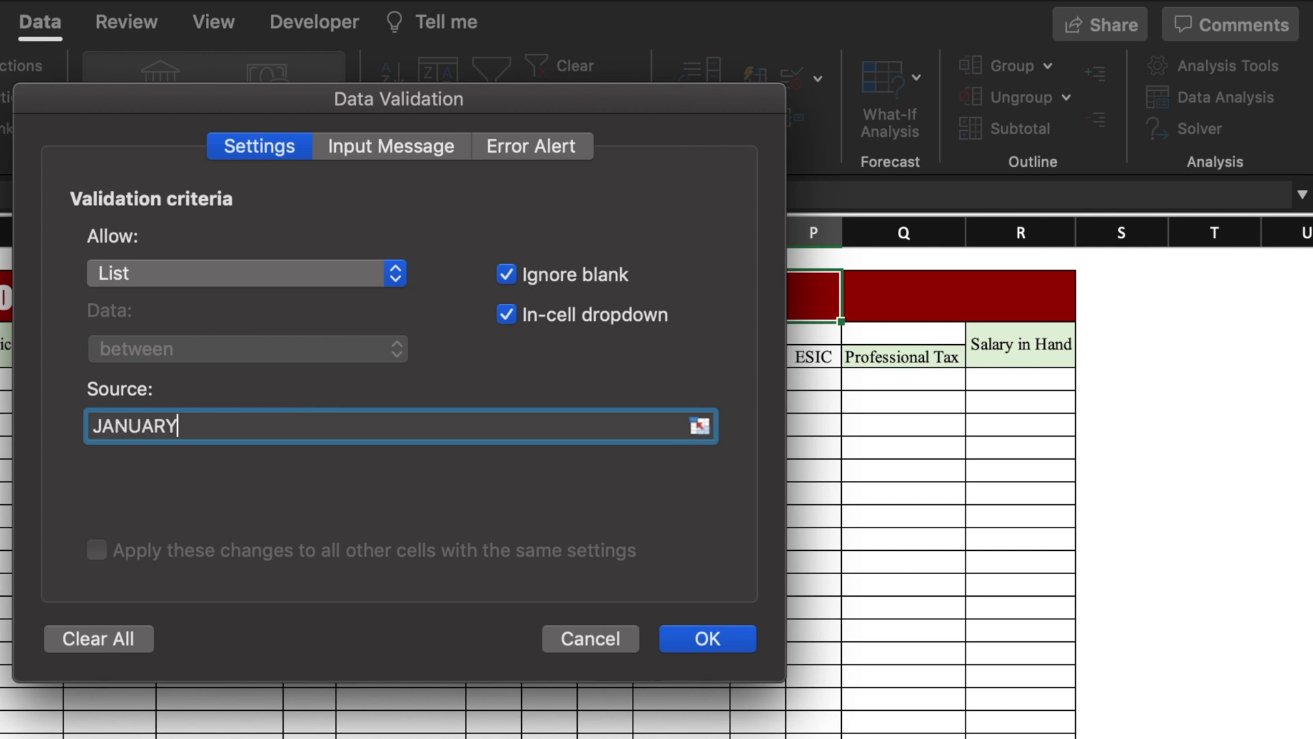
{"action": "type", "text": ",FEBRUARY,MARCH,APRIL"}
{"action": "type", "text": ",MAY,JUNE,JULY,AUGUST,SEPTEMBER,OC"}
{"action": "type", "text": "TOBER"}
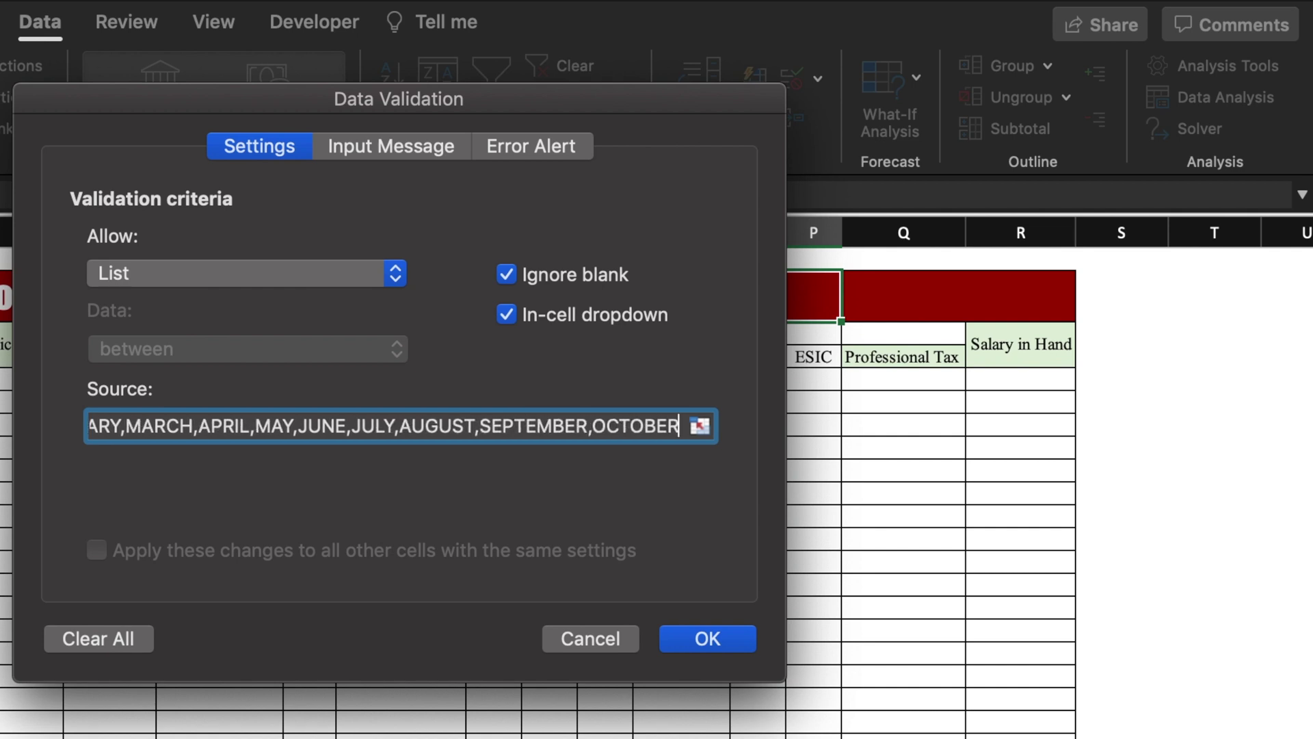
{"action": "type", "text": ",NOVEMBER,DECEMBER"}
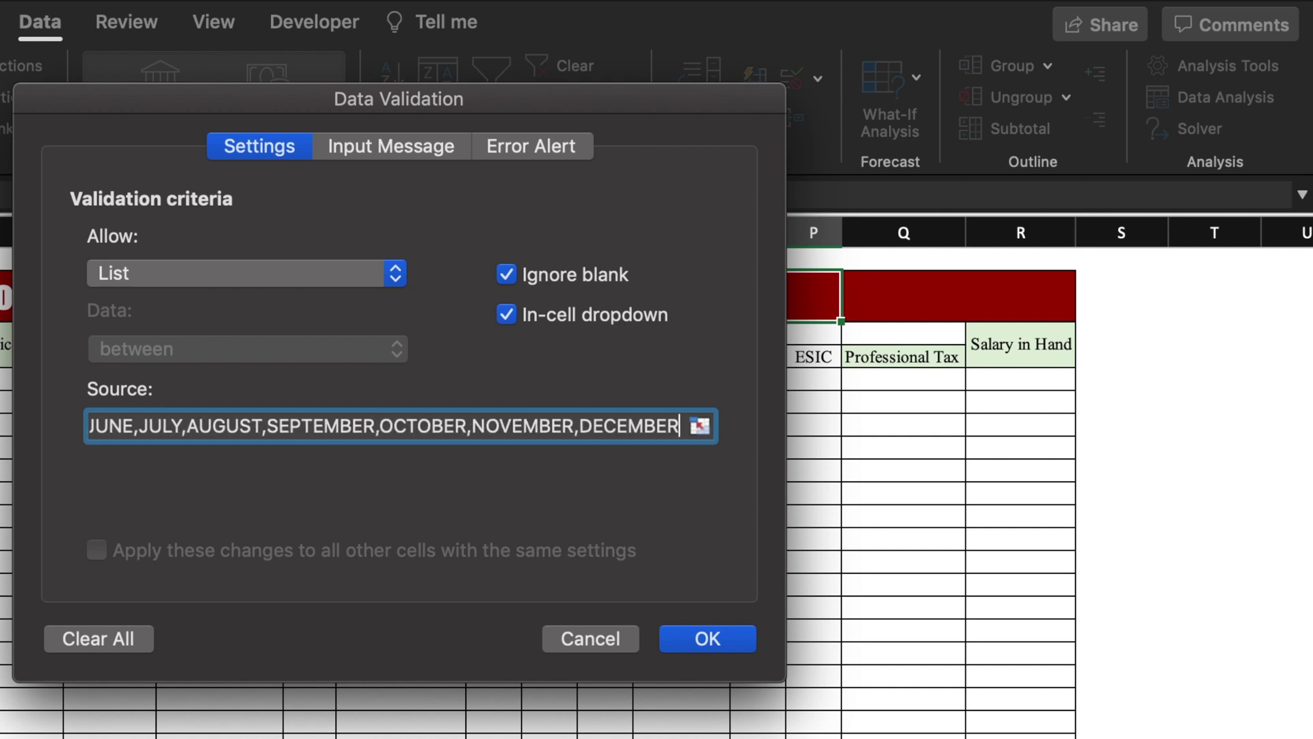
{"action": "left_click", "coordinate": [746, 639]}
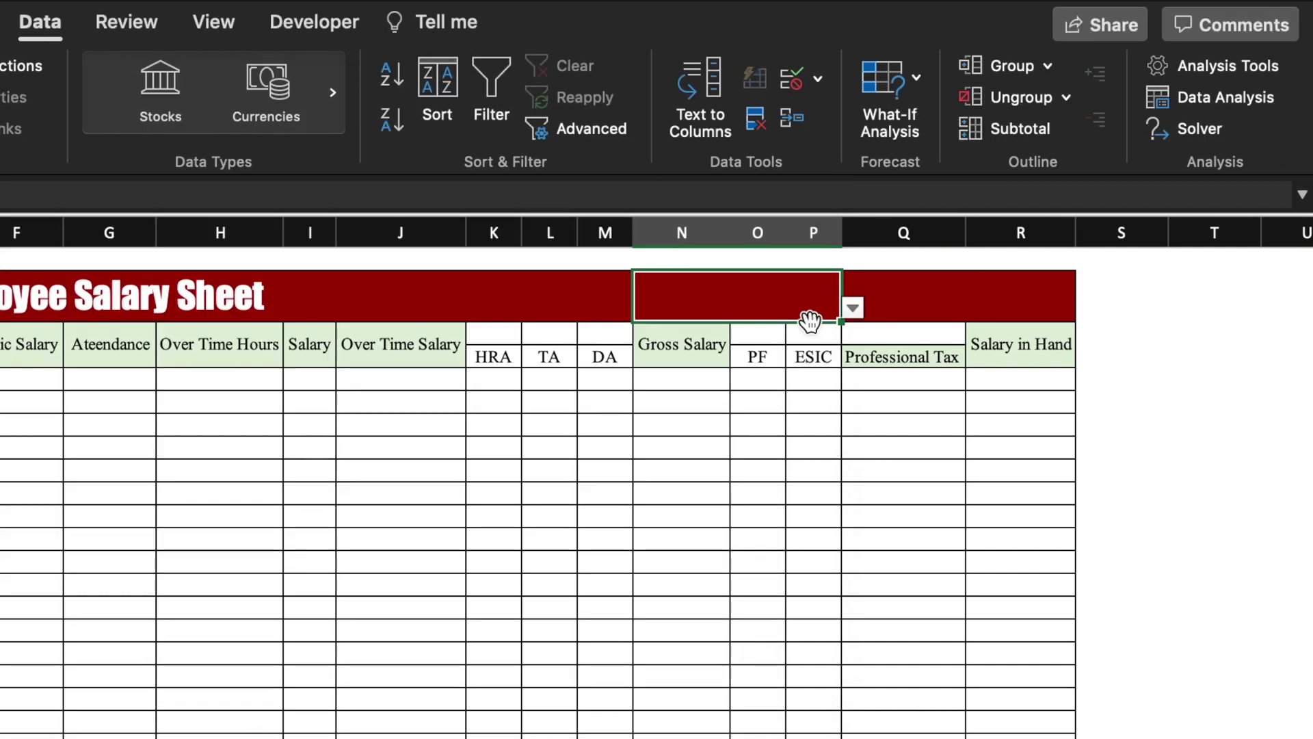
{"action": "left_click", "coordinate": [852, 308]}
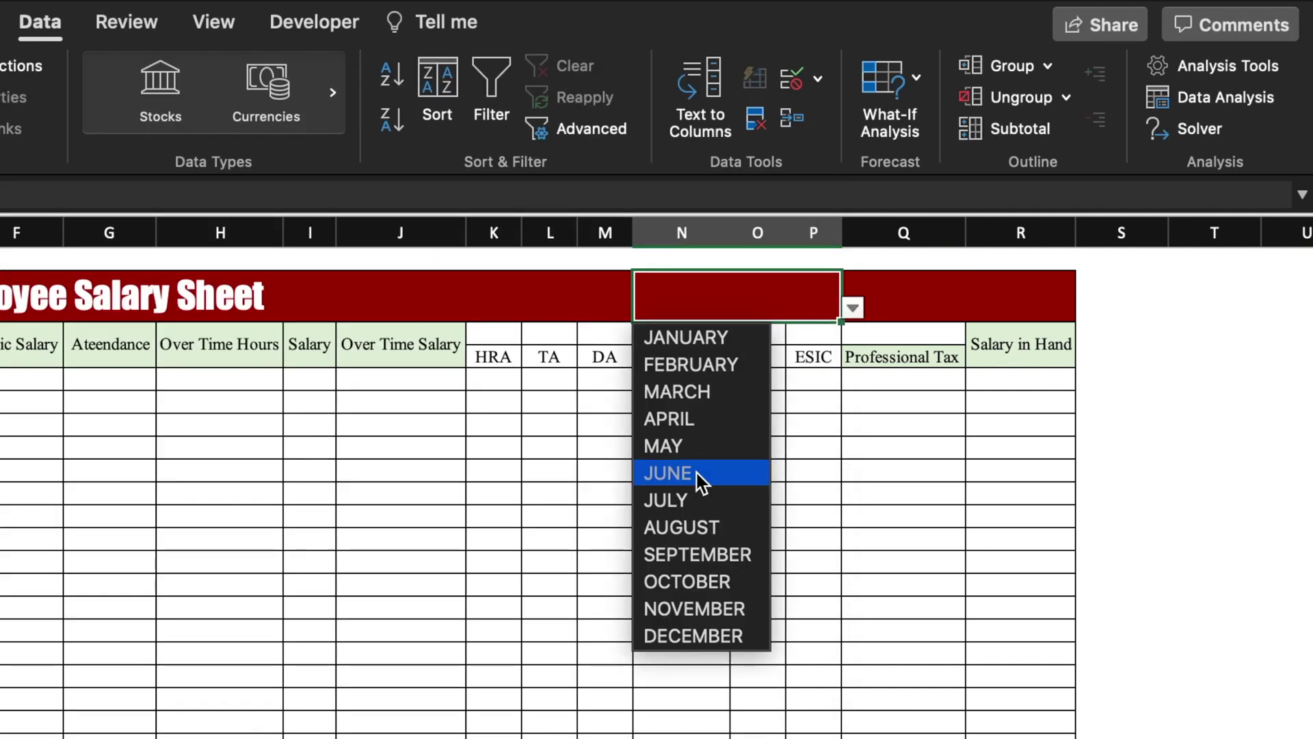
{"action": "left_click", "coordinate": [721, 608]}
- Add a list validation to merged cell Q2 with the years 2022 through 2030 as its source
{"action": "left_click", "coordinate": [939, 303]}
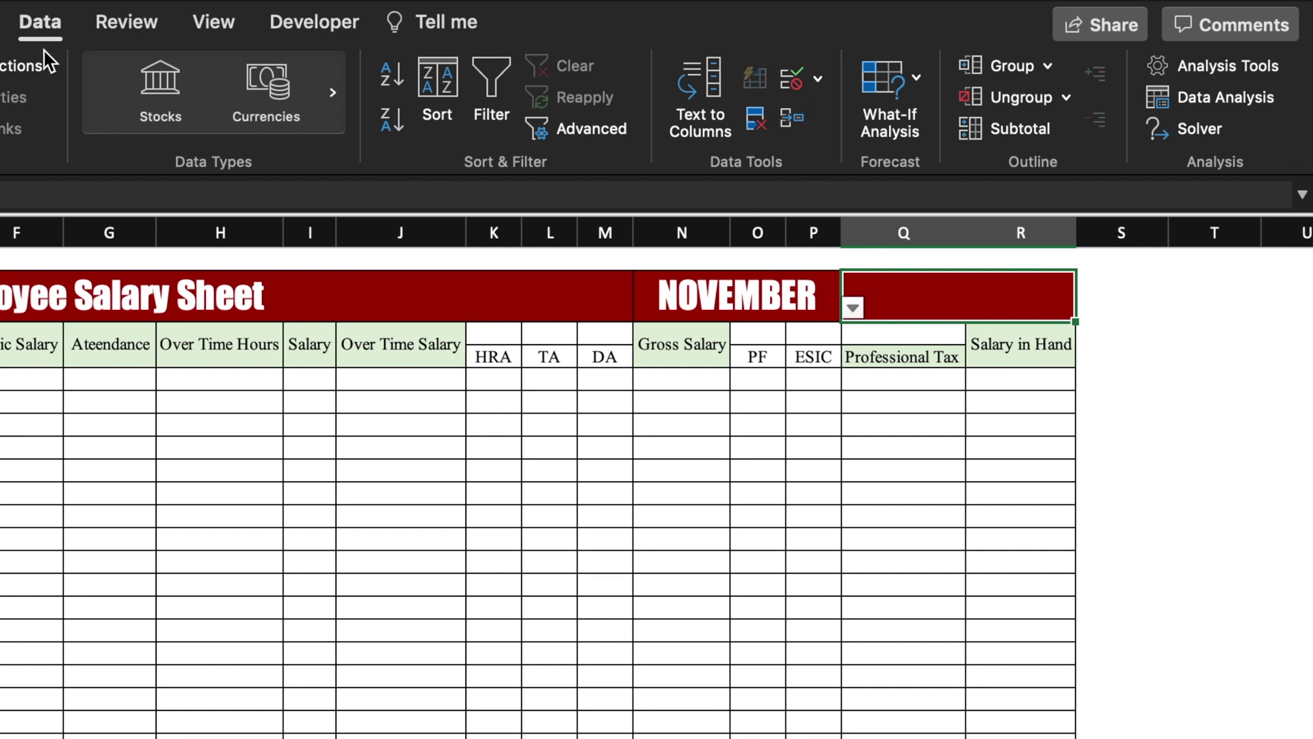
{"action": "left_click", "coordinate": [821, 73]}
{"action": "left_click", "coordinate": [876, 126]}
{"action": "left_click", "coordinate": [315, 273]}
{"action": "left_click", "coordinate": [315, 354]}
{"action": "left_click", "coordinate": [412, 425]}
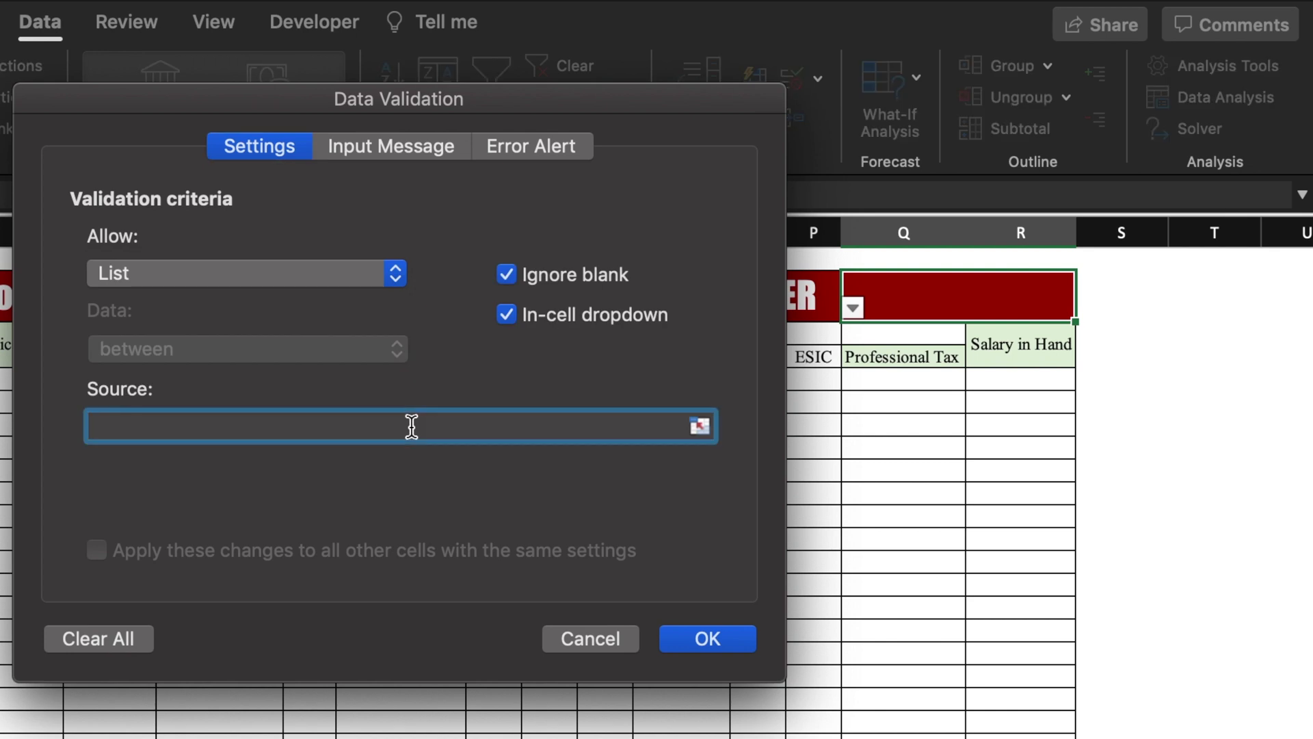
{"action": "type", "text": "2022,2023,2024,2025,202"}
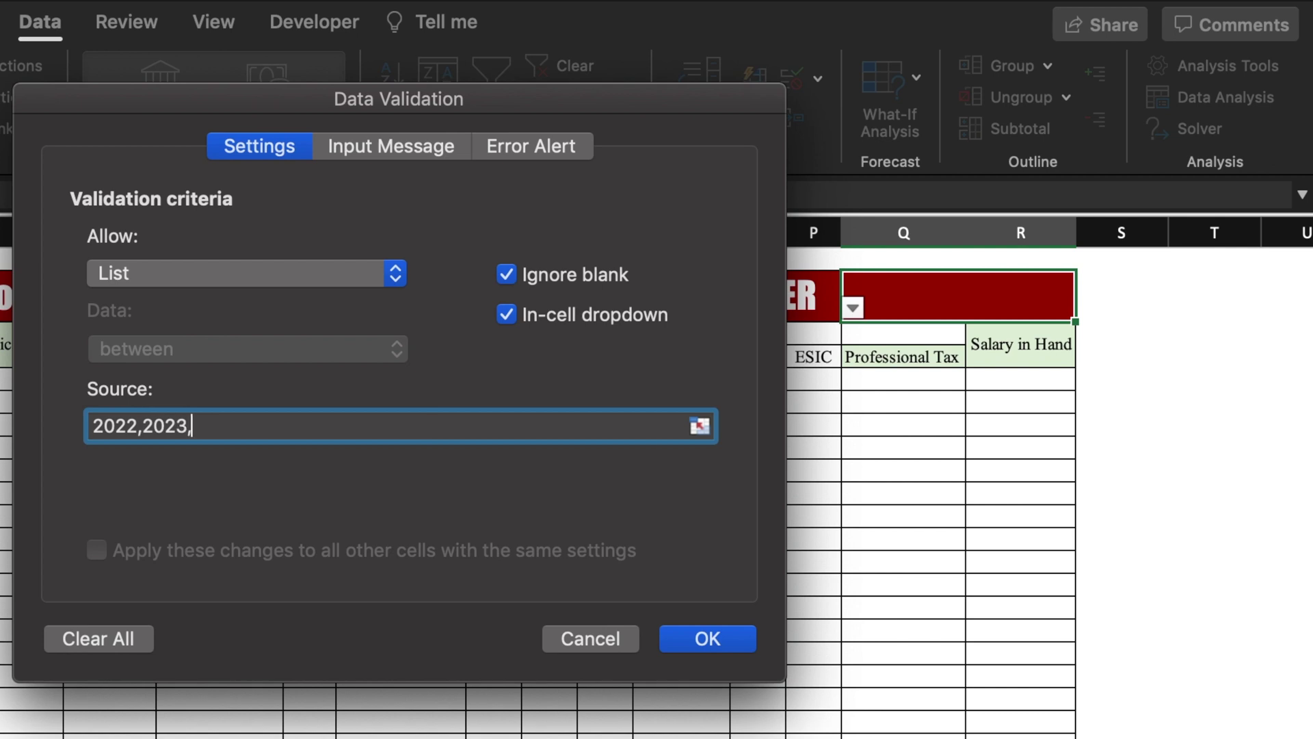
{"action": "type", "text": "6,2027,2028,2029,2030"}
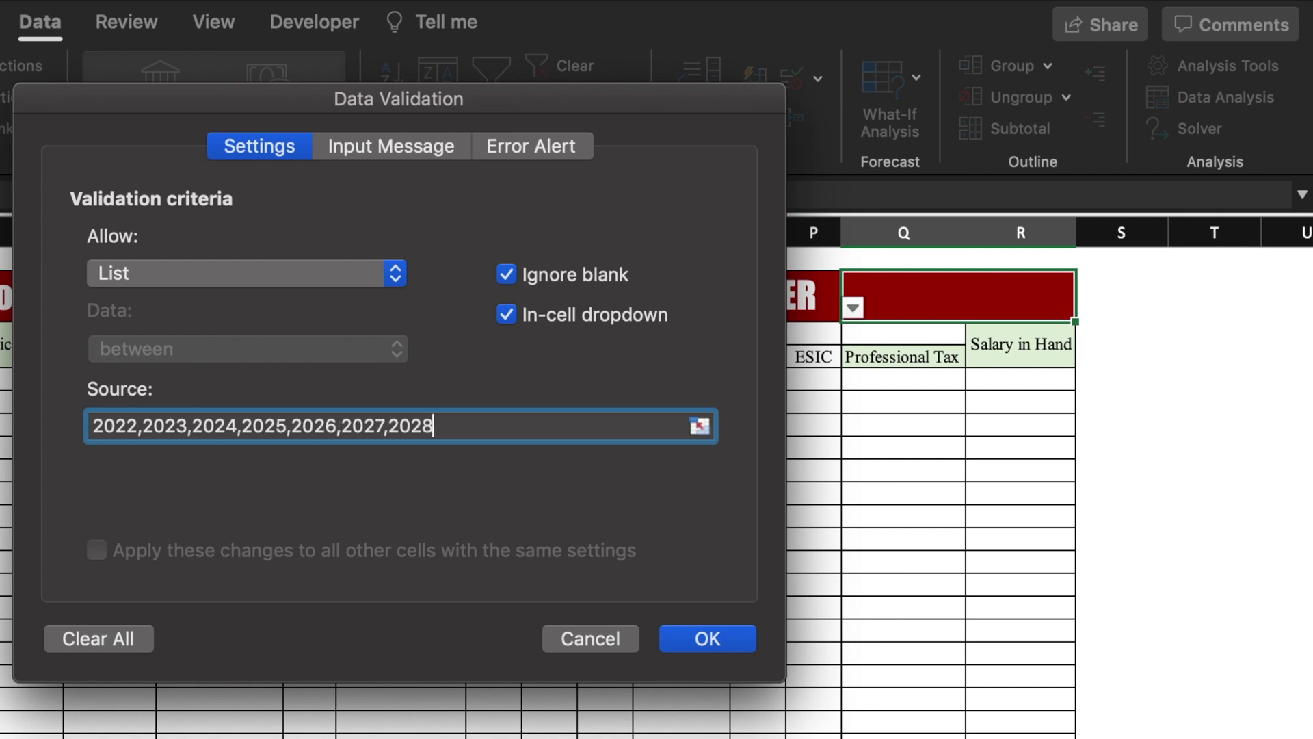
{"action": "left_click", "coordinate": [742, 643]}
- Try the year drop-down in Q2 with 2022 and 2025, and leave it set to 2022
{"action": "left_click", "coordinate": [1087, 307]}
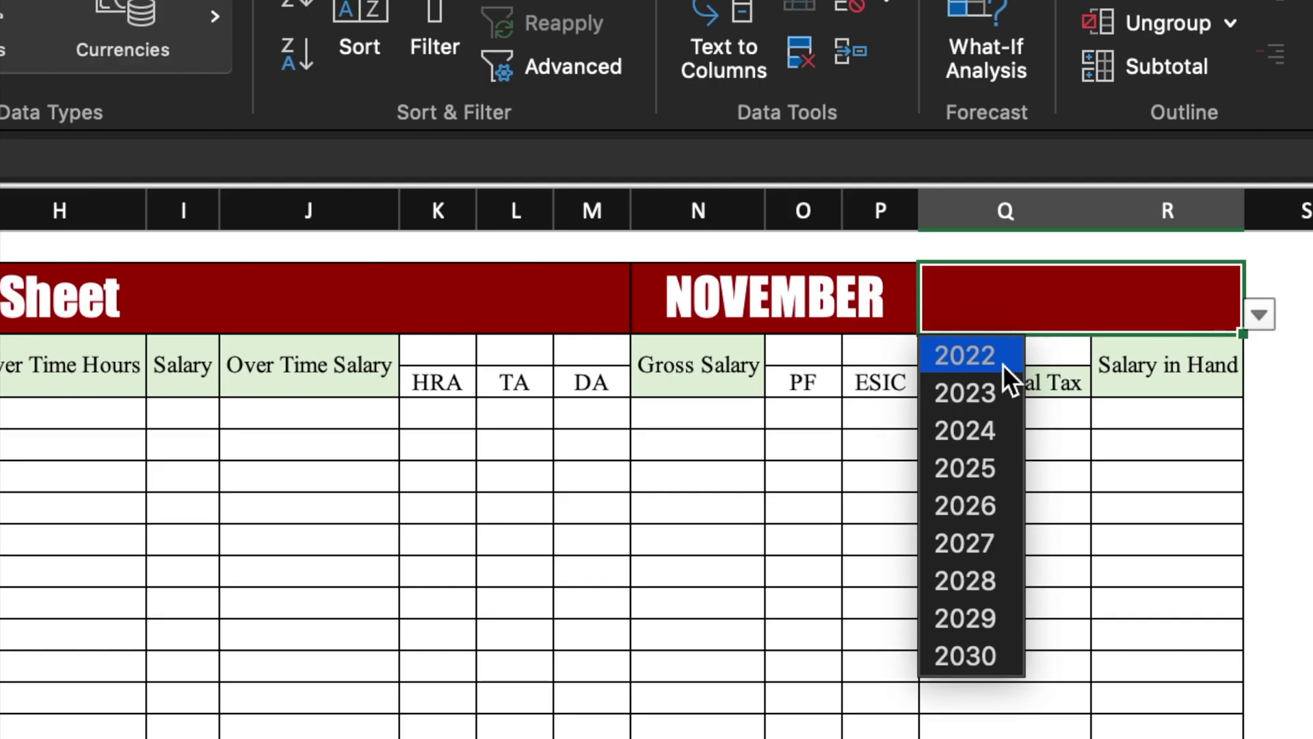
{"action": "left_click", "coordinate": [1003, 364]}
{"action": "left_click", "coordinate": [1259, 314]}
{"action": "left_click", "coordinate": [965, 468]}
{"action": "left_click", "coordinate": [1259, 313]}
{"action": "left_click", "coordinate": [993, 361]}
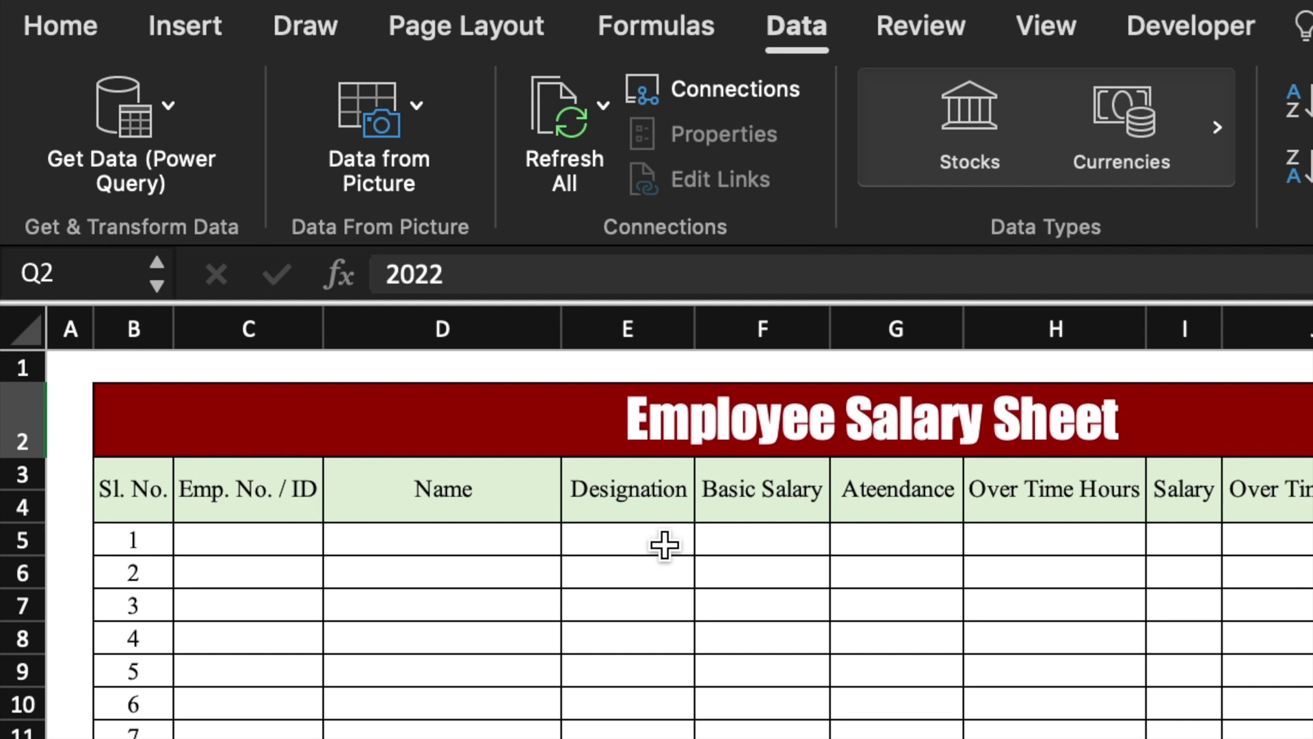
- Add a list validation to E5 with the source Manager,Asst. Mgr., Supervisor,Team Member,Helper,Cleaner
{"action": "left_click", "coordinate": [664, 545]}
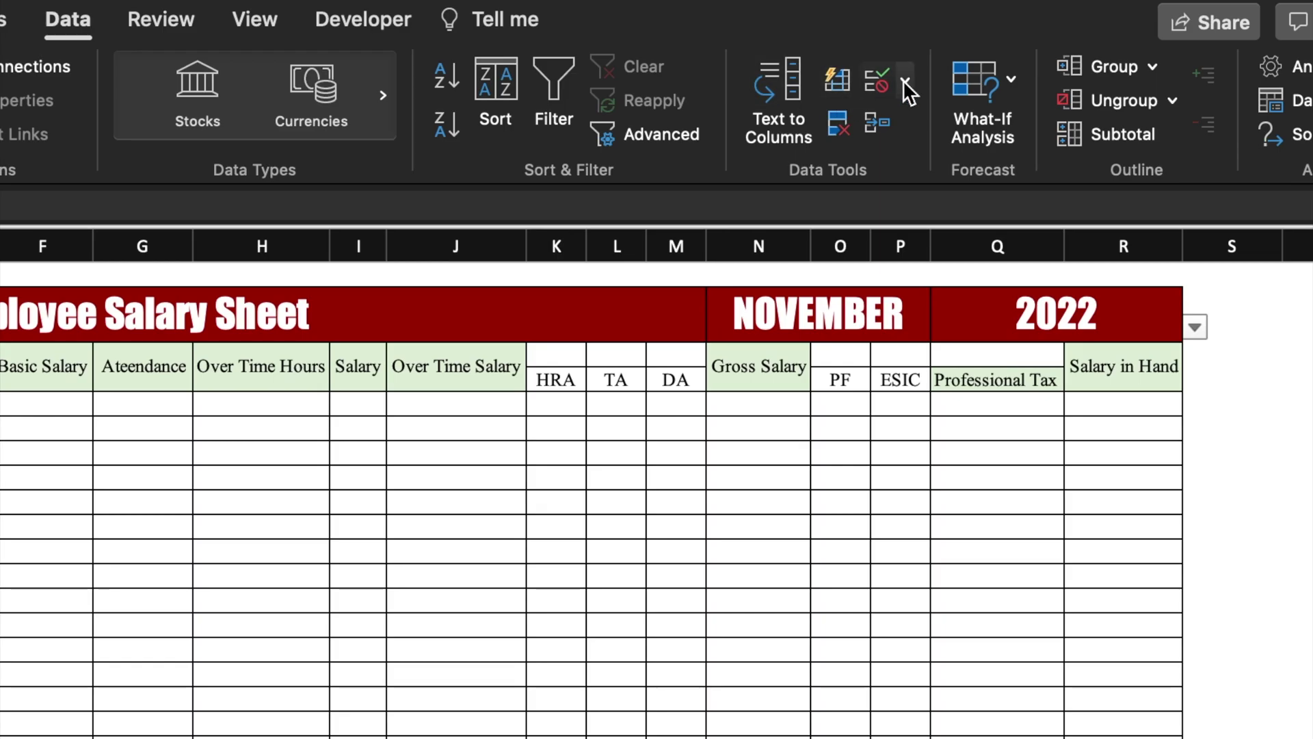
{"action": "left_click", "coordinate": [905, 80]}
{"action": "left_click", "coordinate": [989, 121]}
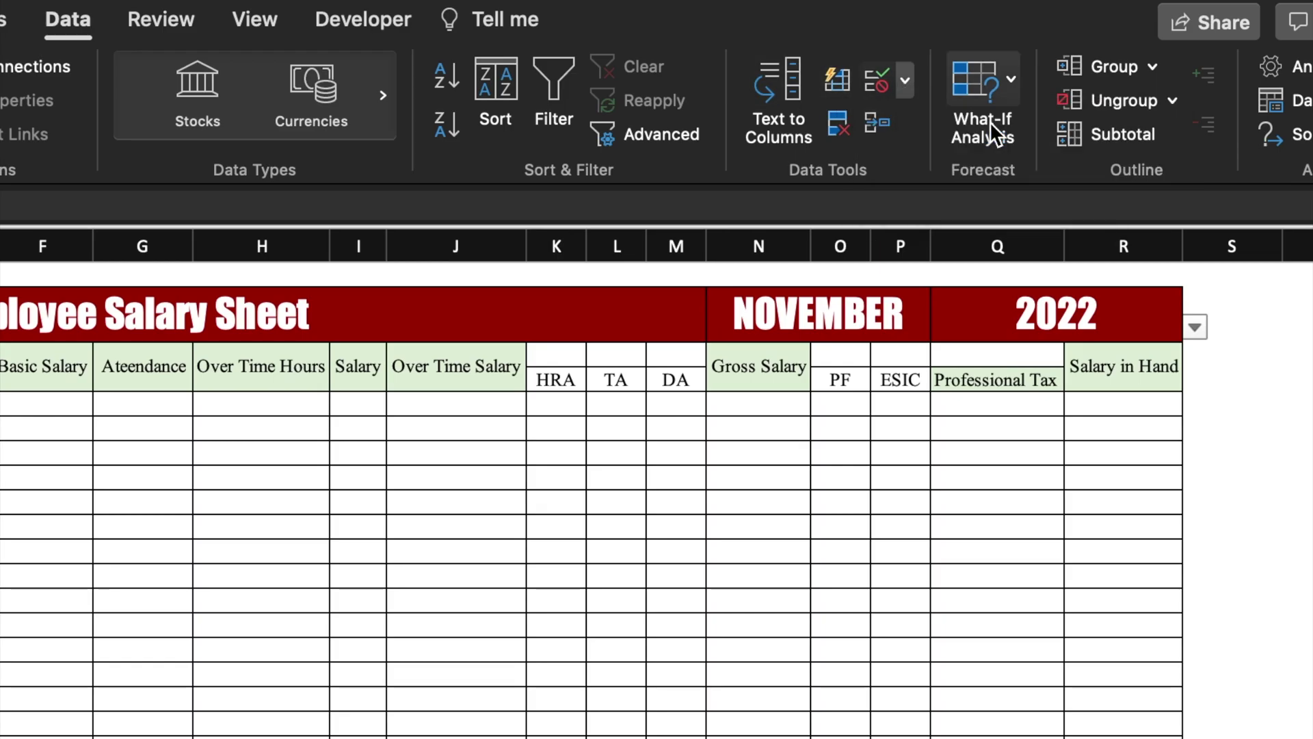
{"action": "left_click", "coordinate": [356, 290]}
{"action": "left_click", "coordinate": [342, 366]}
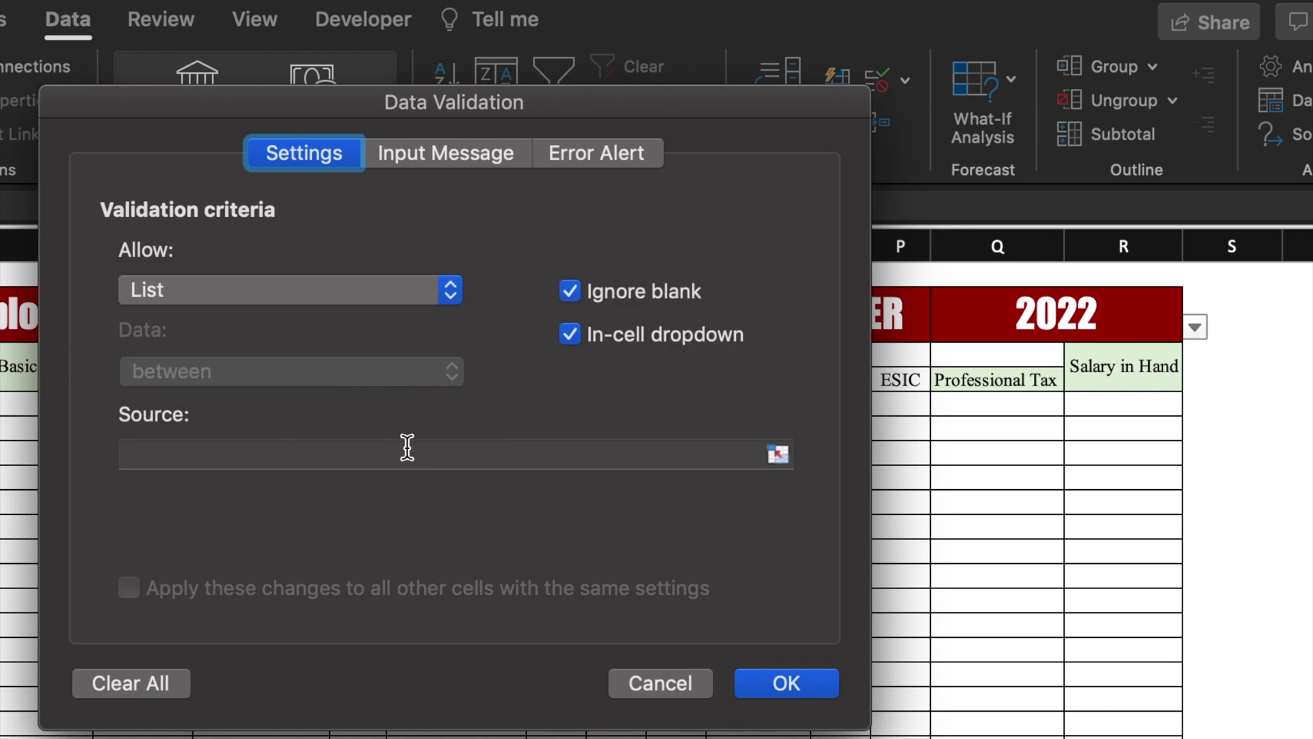
{"action": "left_click", "coordinate": [407, 450]}
{"action": "type", "text": "Manager,Asst. Mgr., Supervisor,Team"}
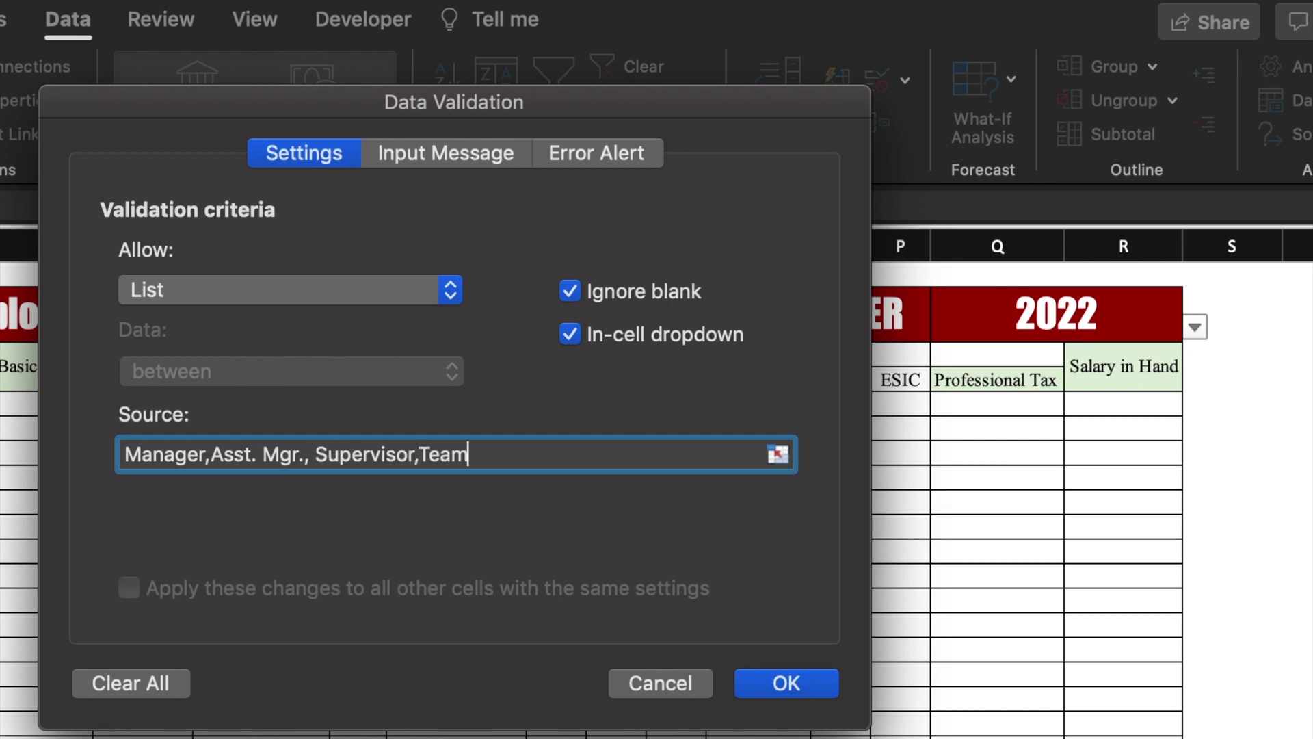
{"action": "type", "text": " Member,Helper,Cleaner"}
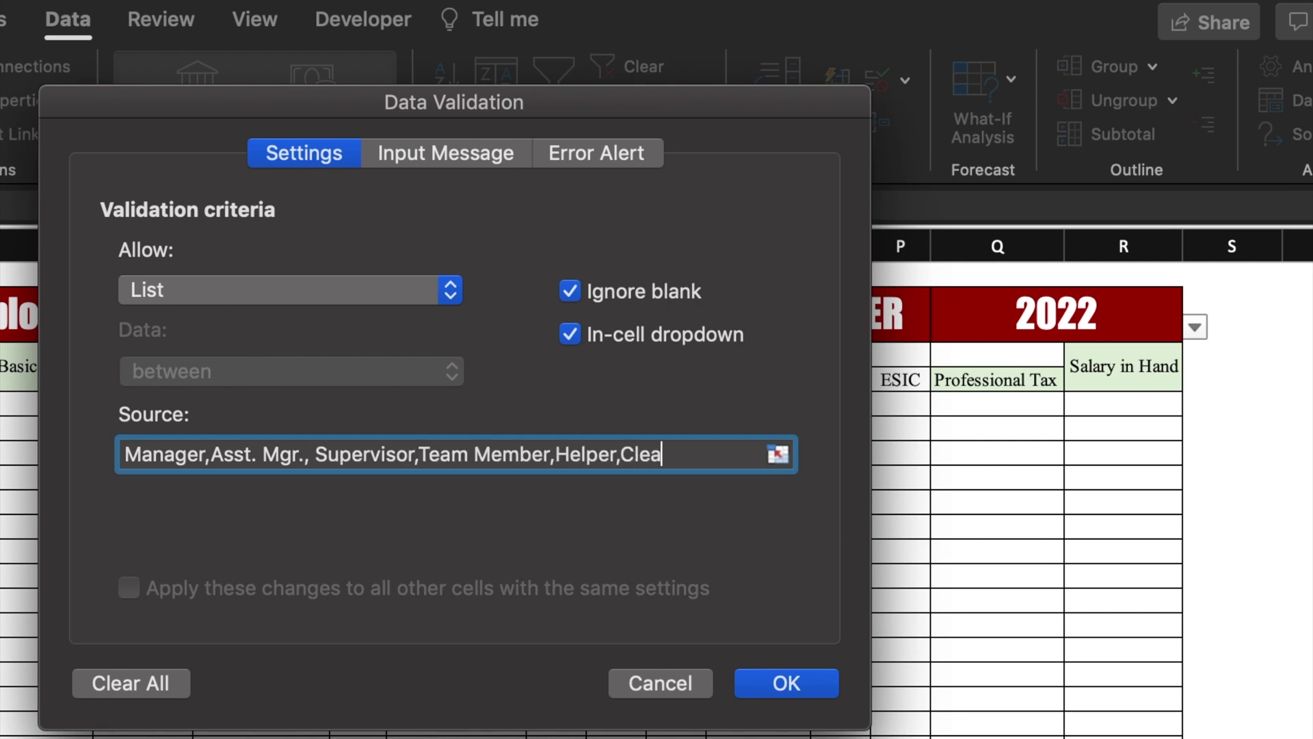
{"action": "left_click", "coordinate": [826, 684]}
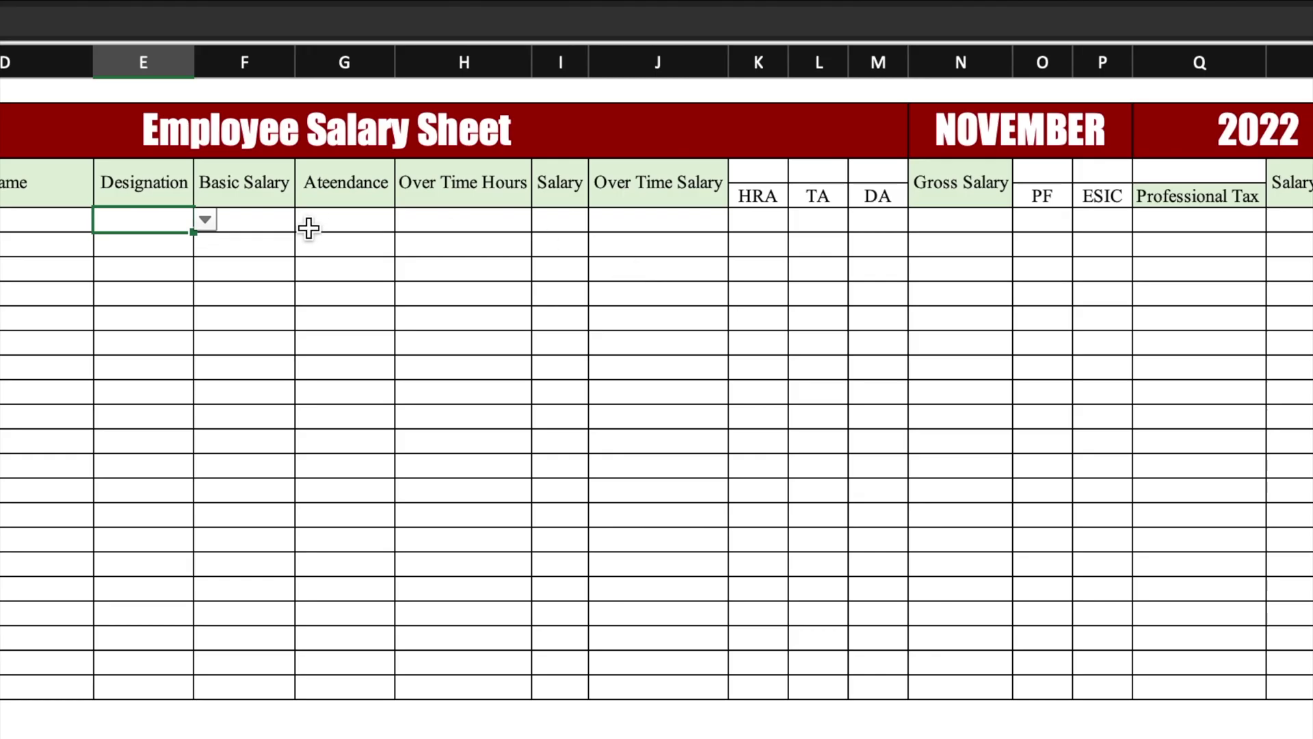
- Choose Manager in E5, fill it down through E24 to copy the drop-down, and clear the filled values
{"action": "left_click", "coordinate": [205, 219]}
{"action": "left_click", "coordinate": [210, 251]}
{"action": "left_click_drag", "start_coordinate": [193, 232], "coordinate": [171, 687]}
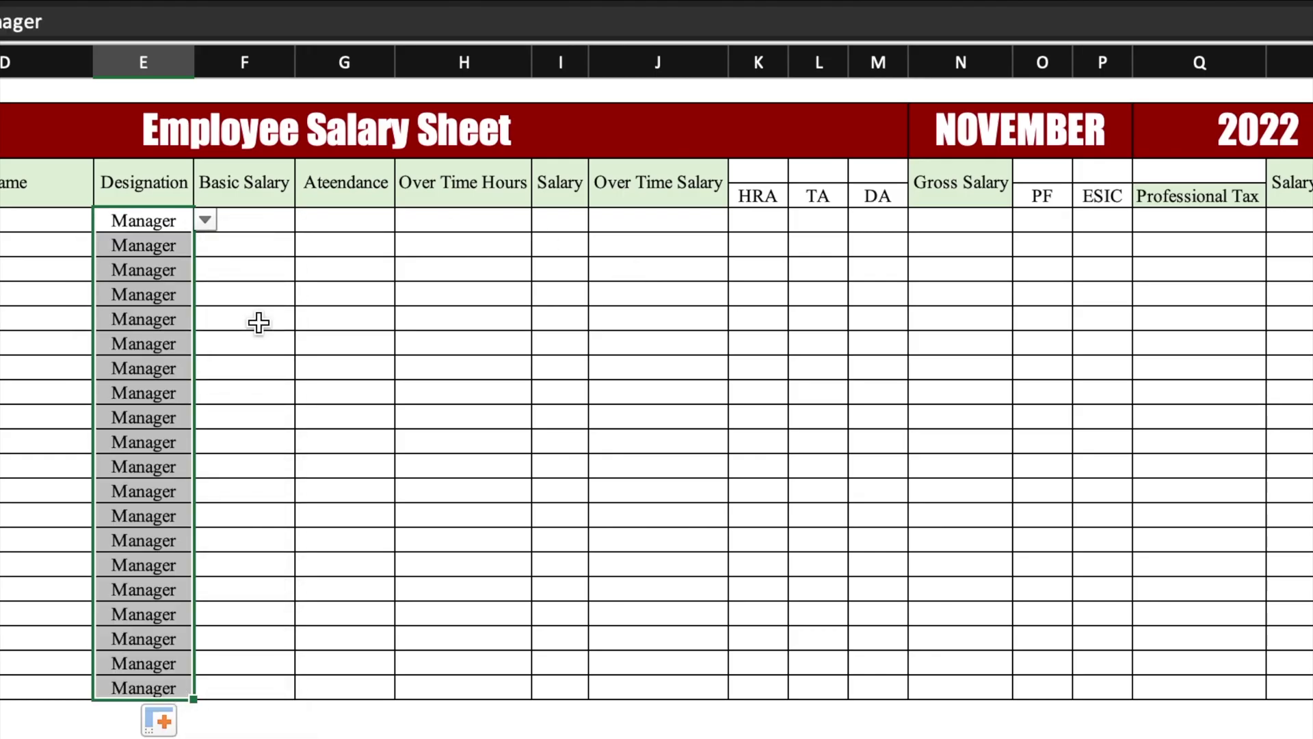
{"action": "key", "text": "Delete"}
- Try the designation drop-down in E10 with Asst. Mgr., and clear the cell
{"action": "left_click", "coordinate": [188, 344]}
{"action": "left_click", "coordinate": [205, 343]}
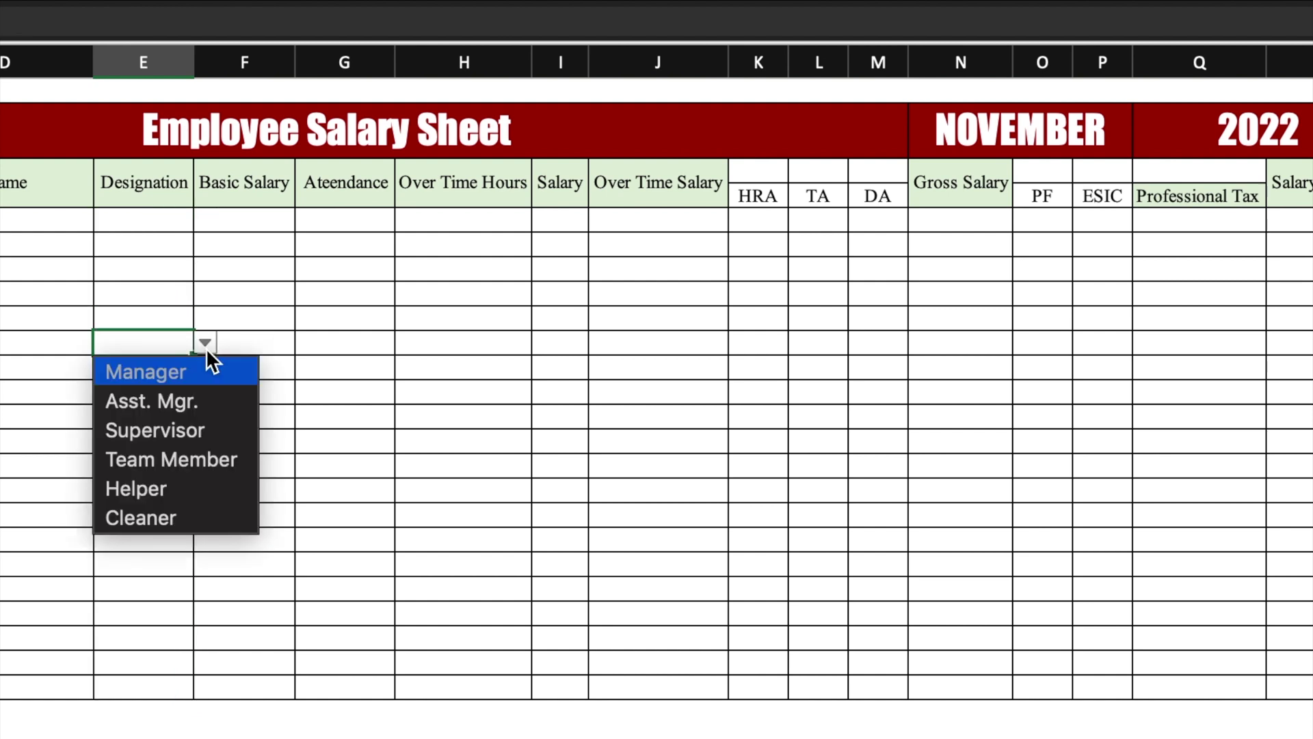
{"action": "left_click", "coordinate": [192, 403]}
{"action": "key", "text": "Delete"}
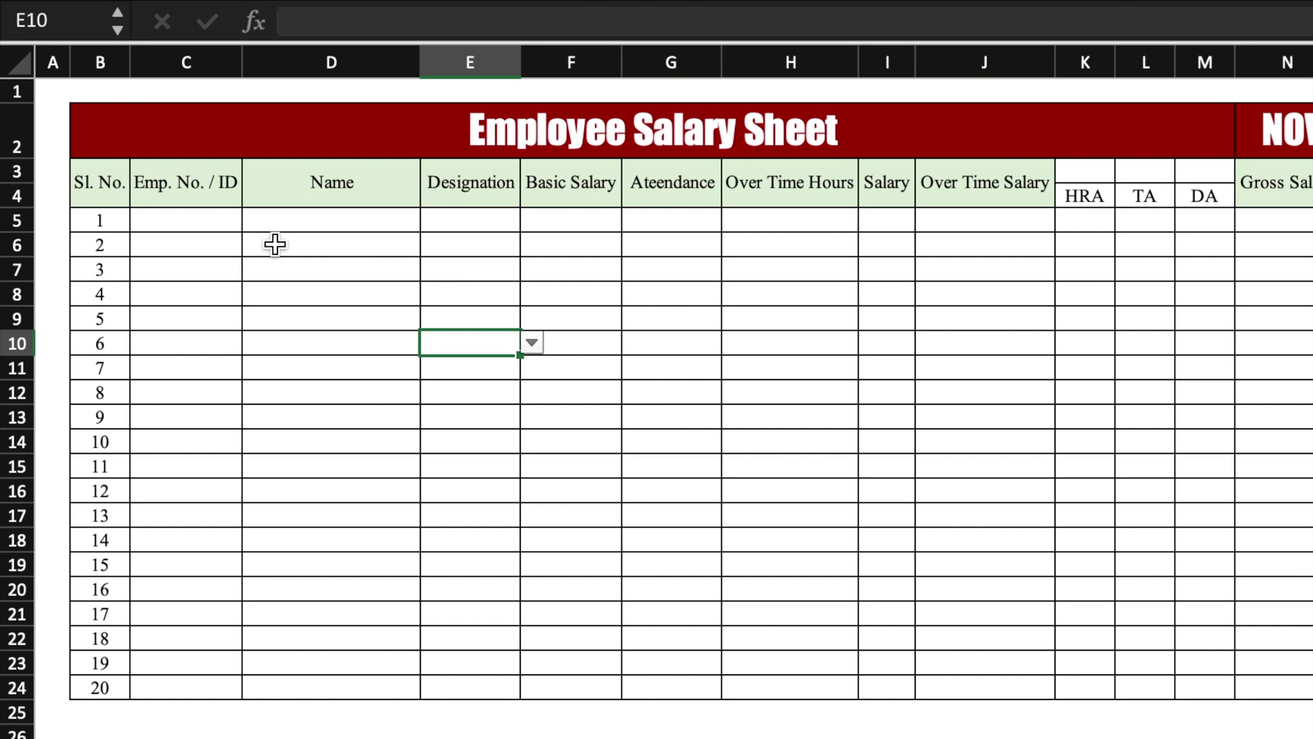
- Fill in the employee IDs, names and designations in rows 5 to 19, keep Manager in E5, and paste the basic salaries into F5:F19
{"action": "left_click", "coordinate": [193, 223]}
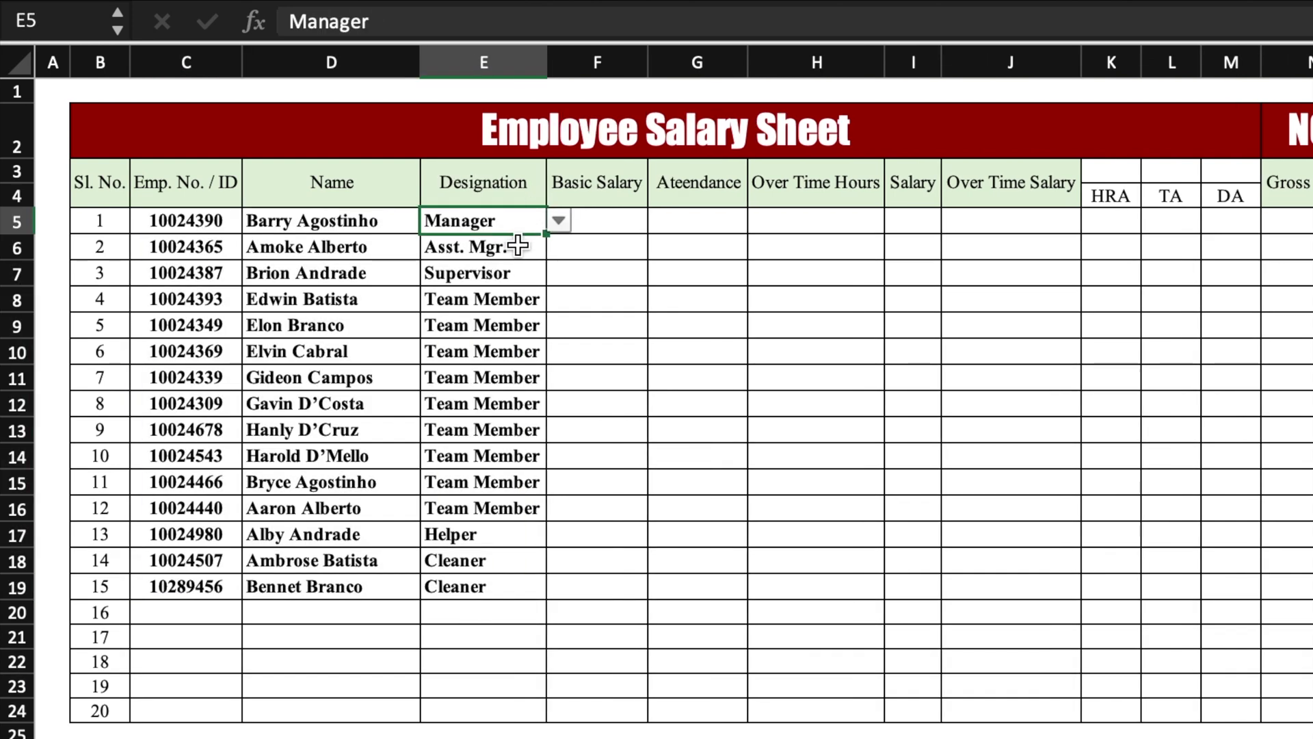
{"action": "left_click", "coordinate": [558, 220]}
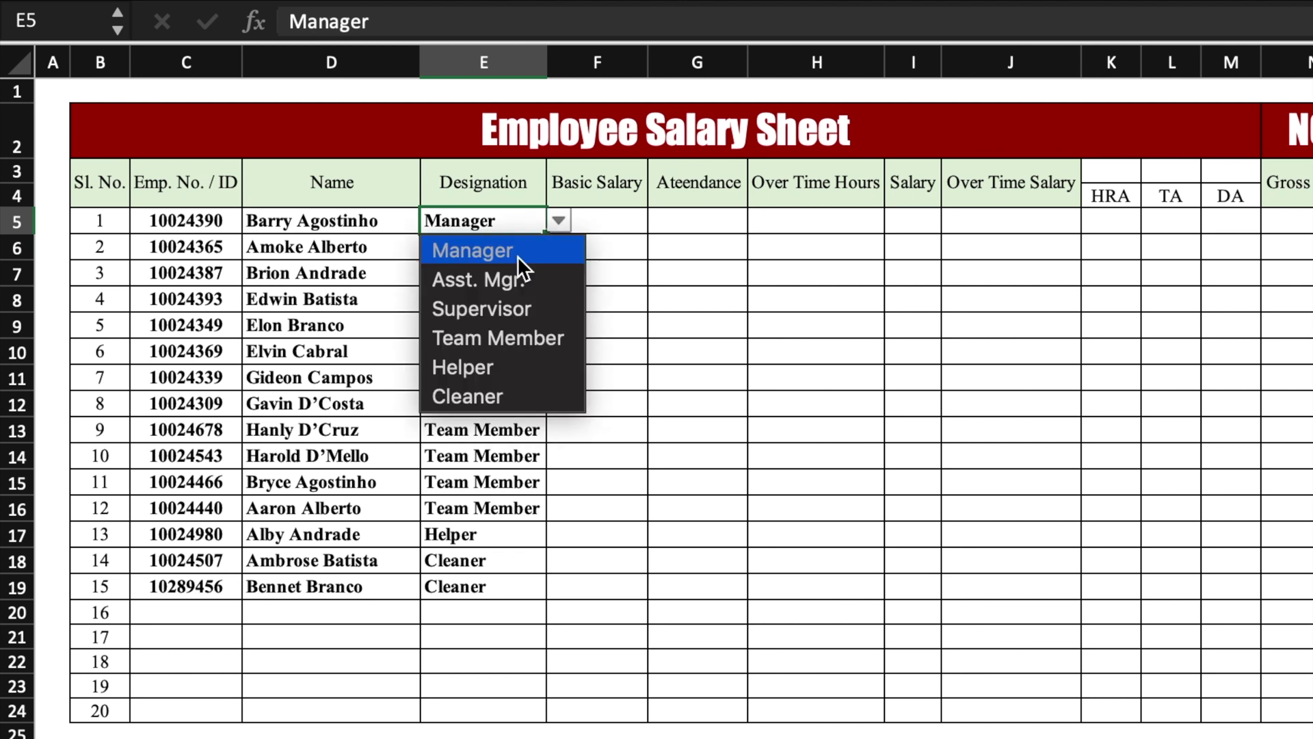
{"action": "left_click", "coordinate": [586, 252]}
{"action": "key", "text": "Tab"}
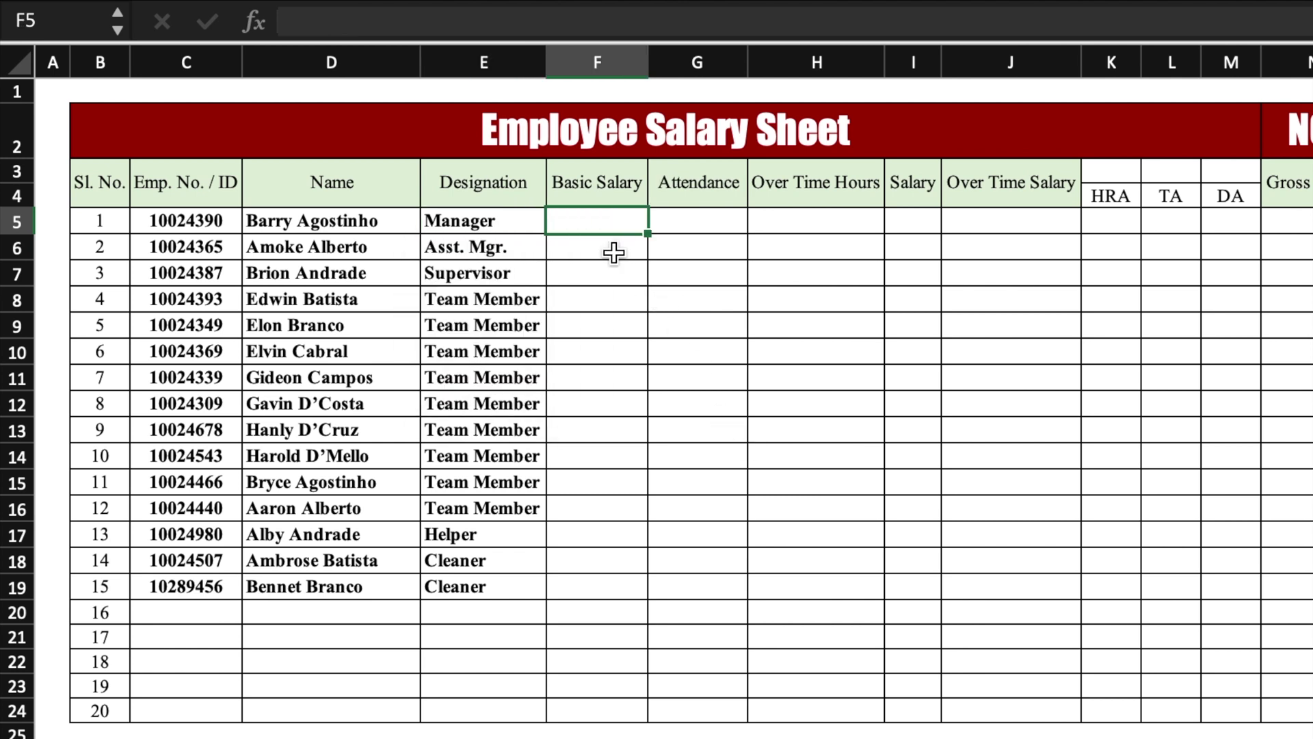
{"action": "key", "text": "ctrl+v"}
- Enter 31 as the attendance in G5 and give the cell the custom number format # "Days"
{"action": "left_click", "coordinate": [708, 217]}
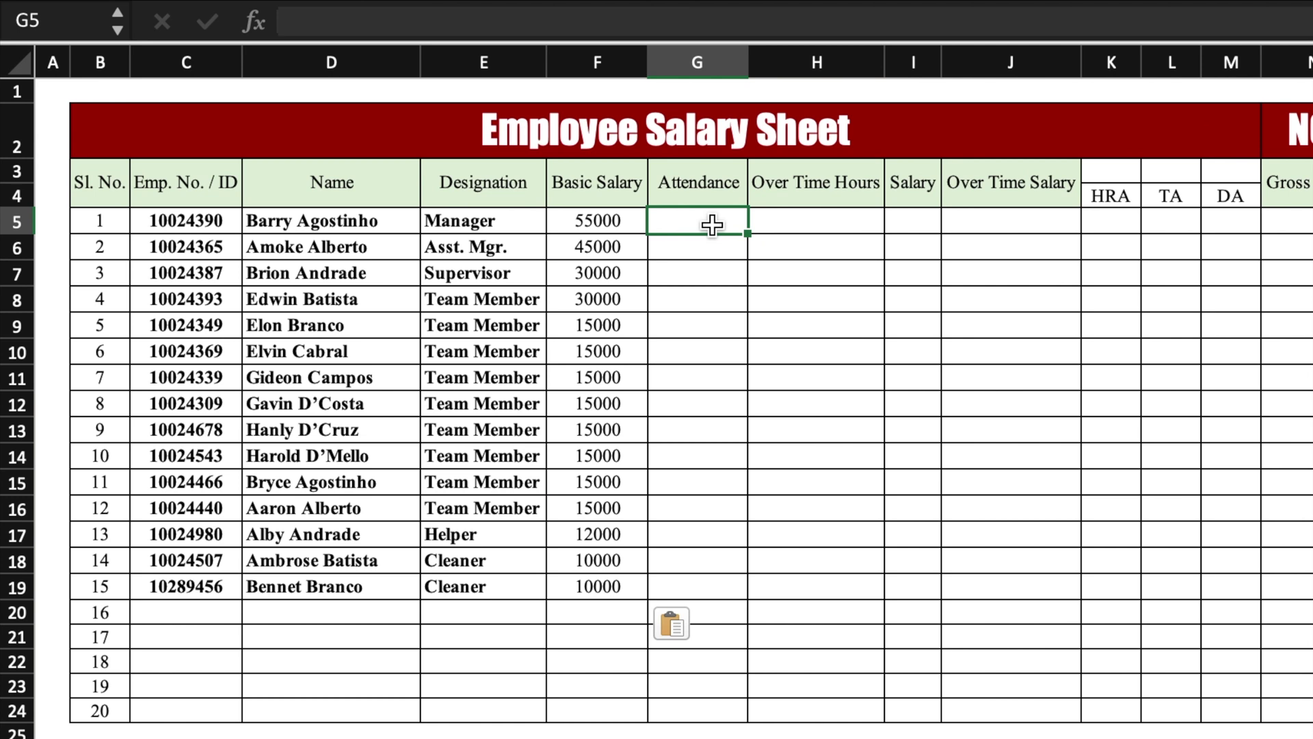
{"action": "type", "text": "31"}
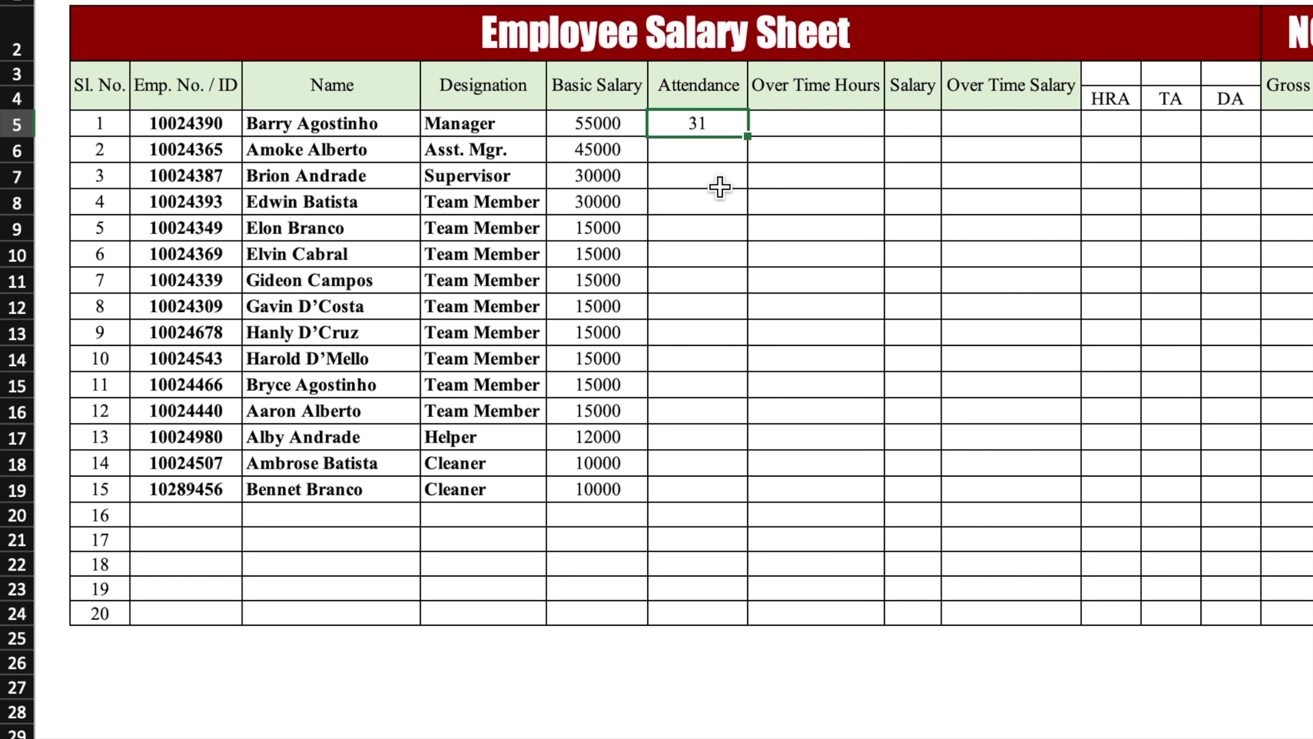
{"action": "right_click", "coordinate": [718, 123]}
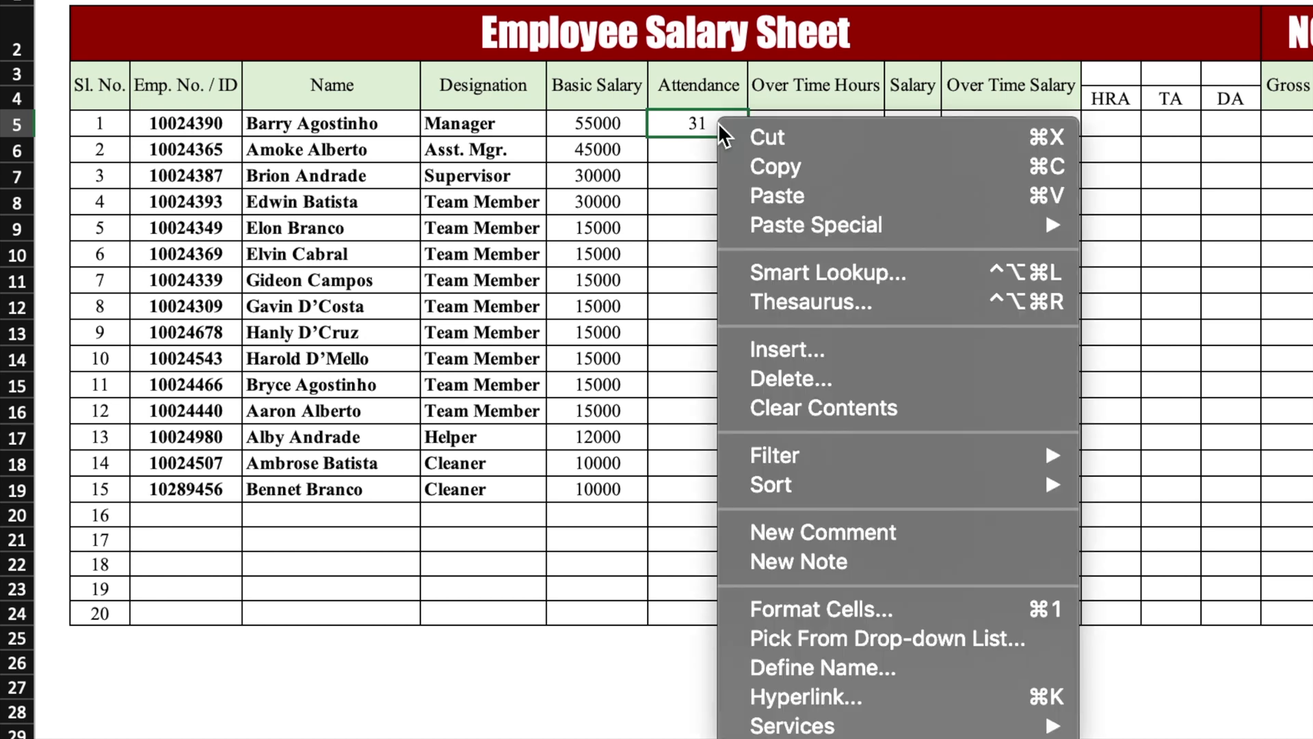
{"action": "left_click", "coordinate": [872, 614]}
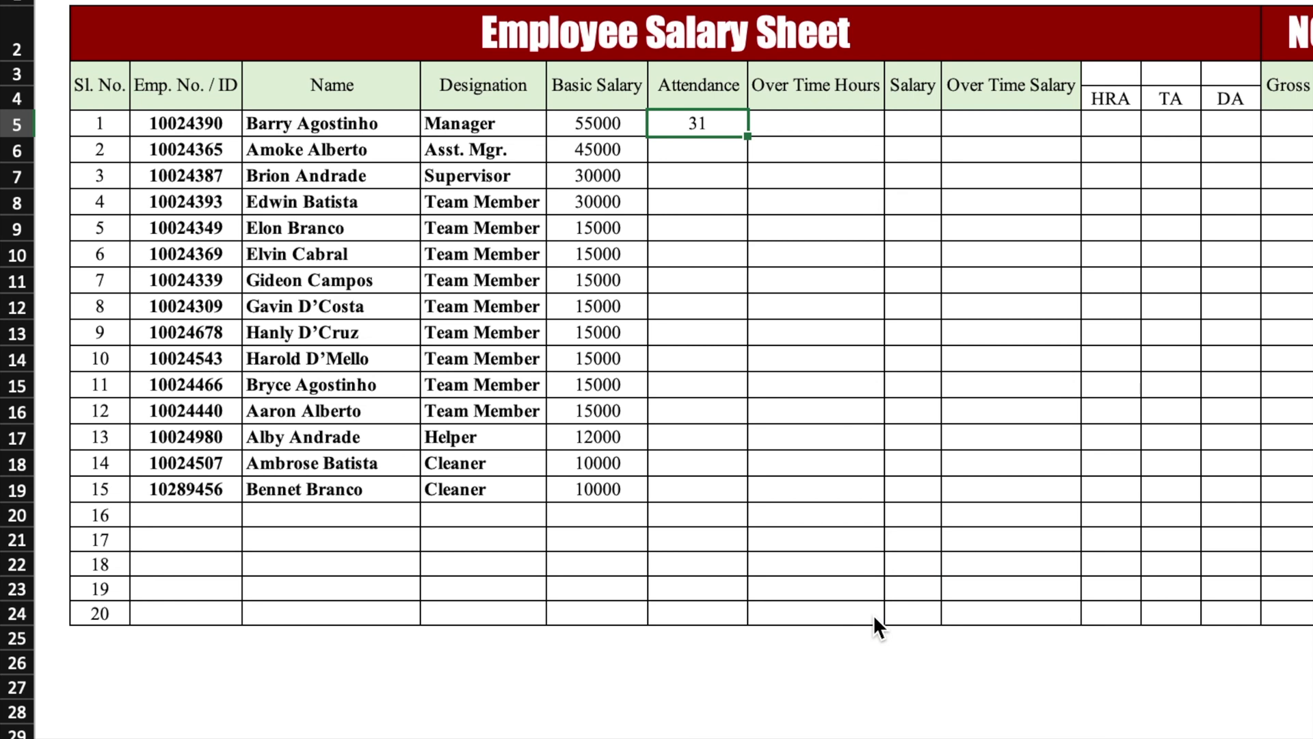
{"action": "left_click", "coordinate": [524, 443]}
{"action": "left_click", "coordinate": [891, 239]}
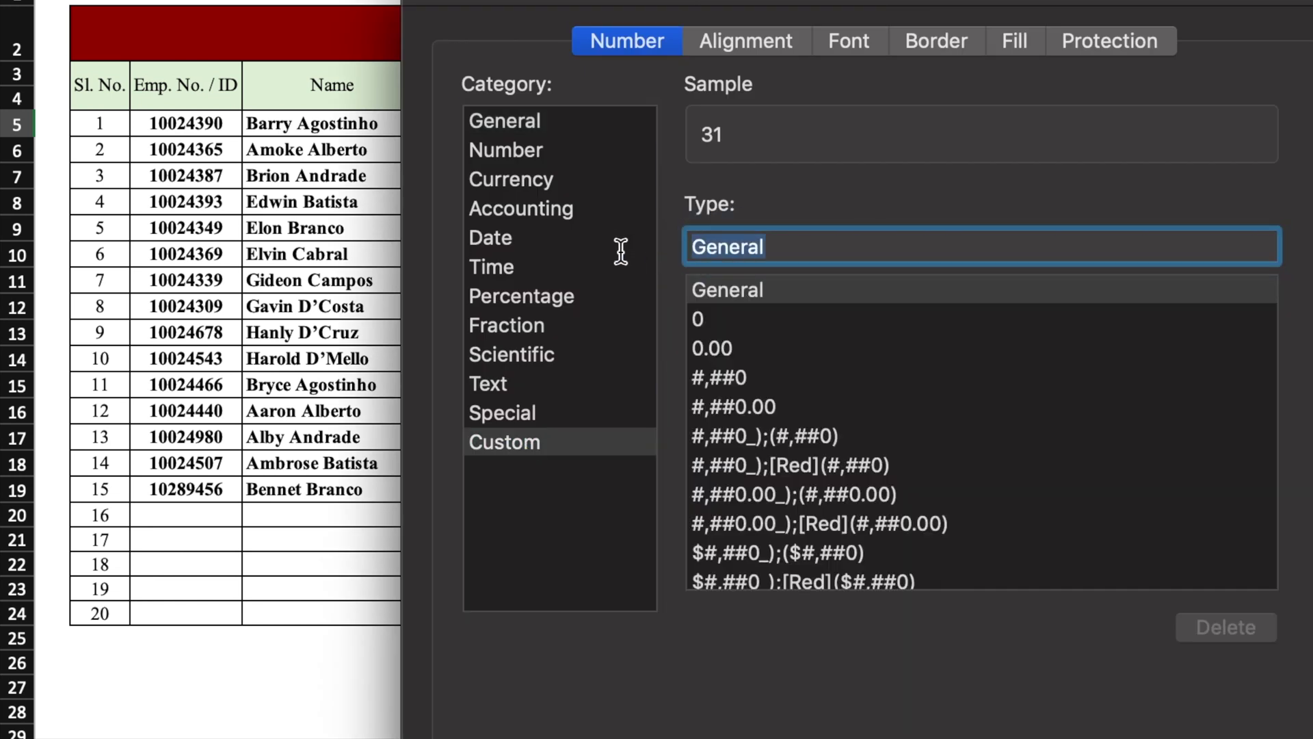
{"action": "key", "text": "BackSpace"}
{"action": "type", "text": "#"}
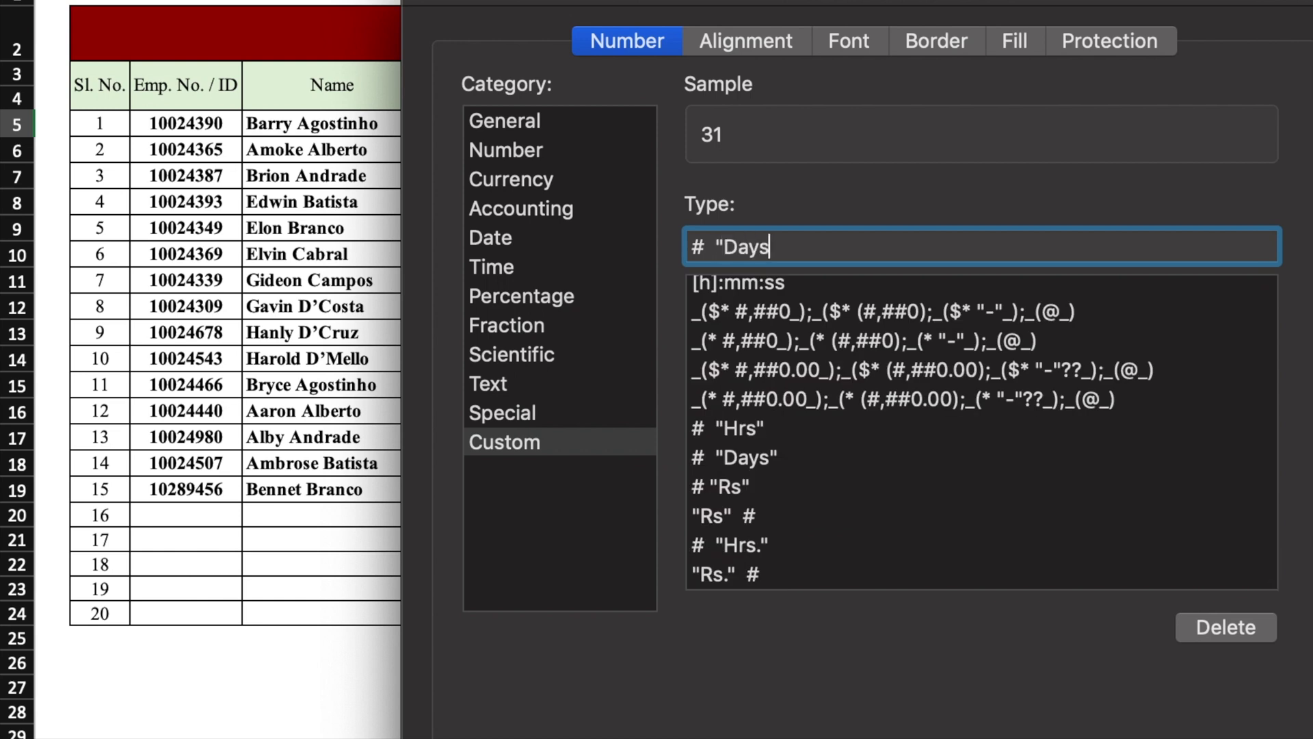
{"action": "type", "text": "\"Days\""}
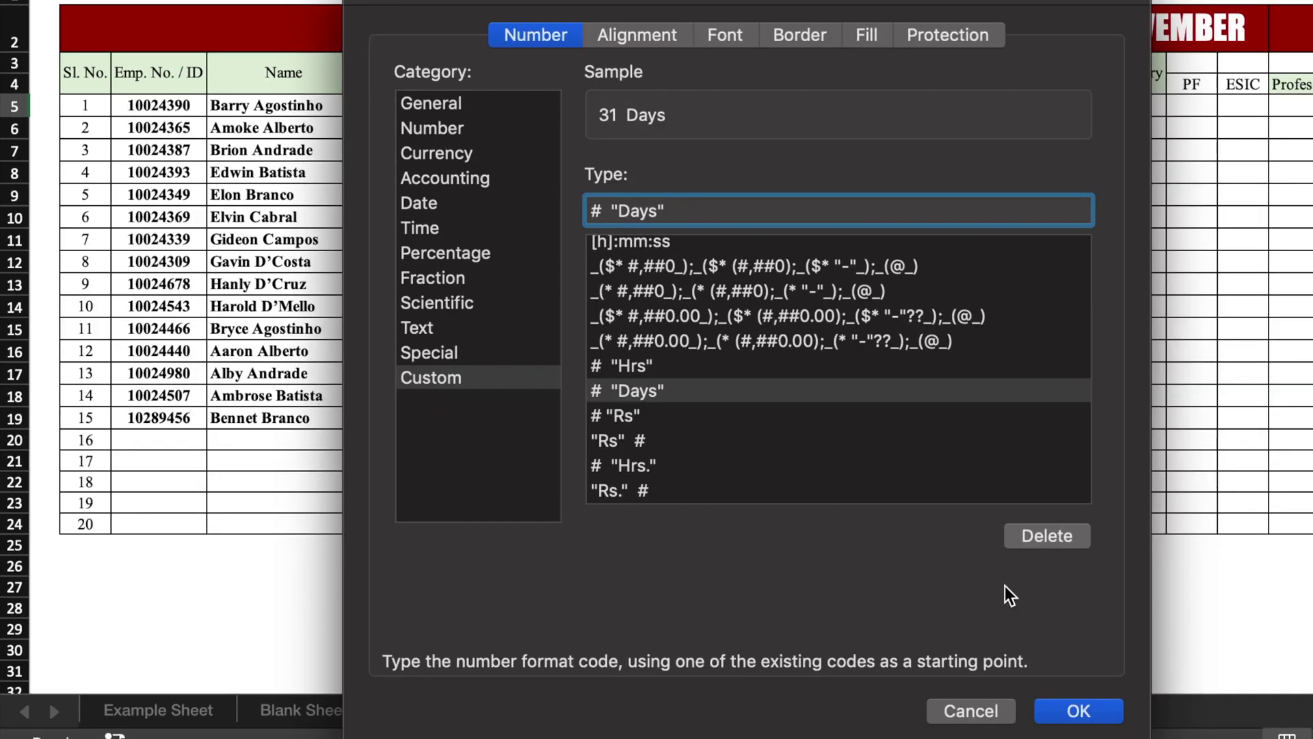
{"action": "left_click", "coordinate": [1092, 701]}
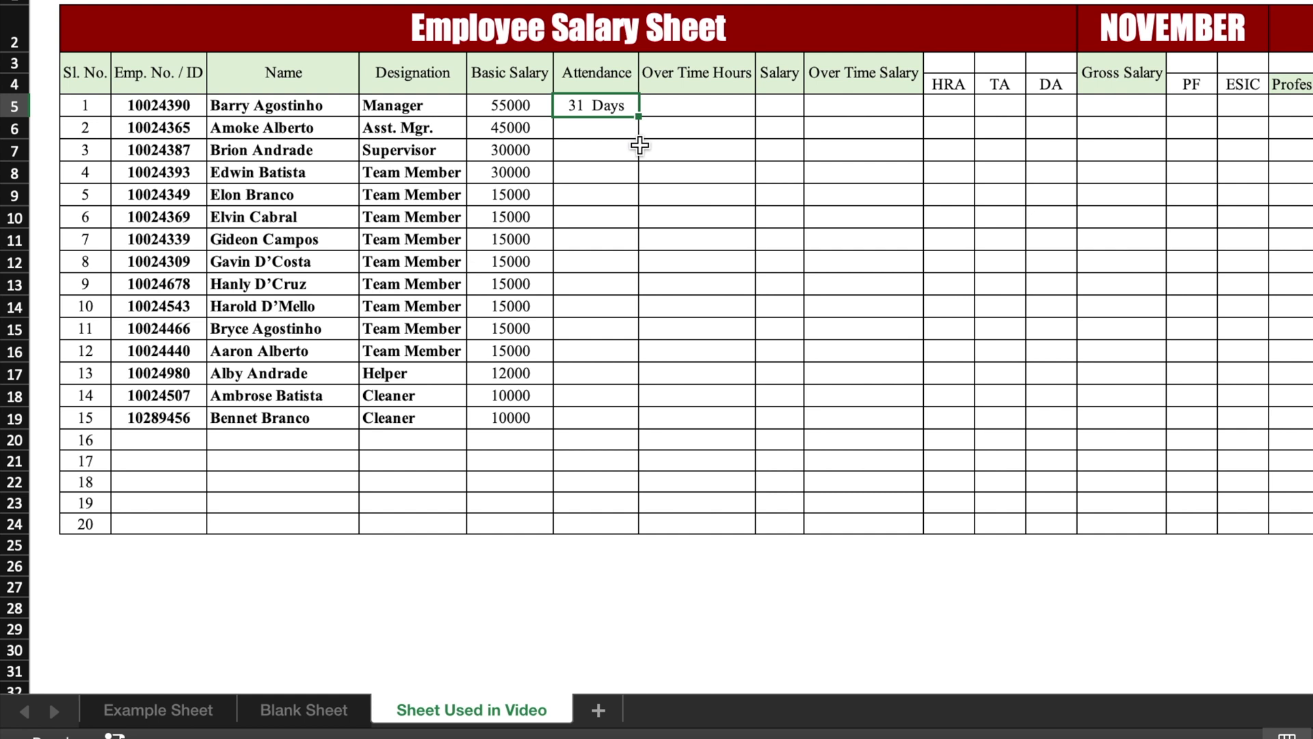
- Copy the Days format down through G24, clear the copied values, and enter 31 as the attendance in G5:G19
{"action": "left_click_drag", "start_coordinate": [638, 117], "coordinate": [613, 532]}
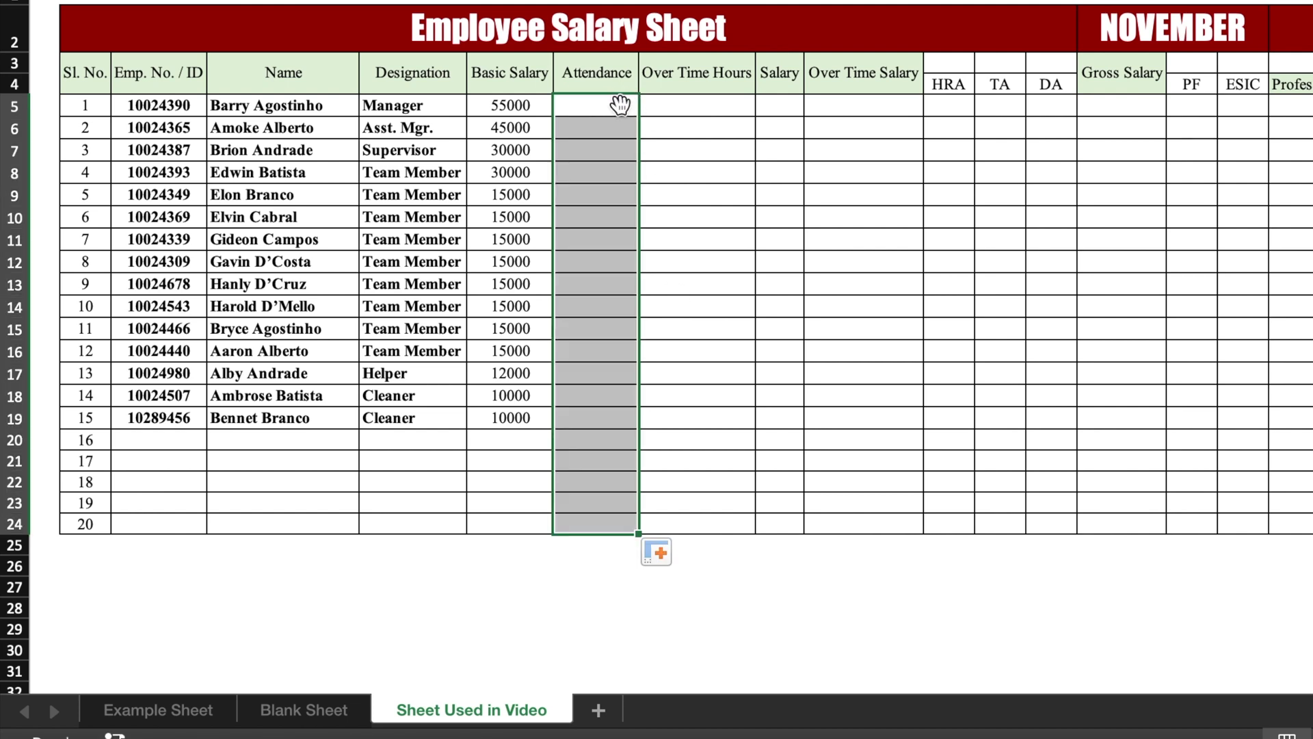
{"action": "left_click", "coordinate": [620, 104]}
{"action": "type", "text": "31"}
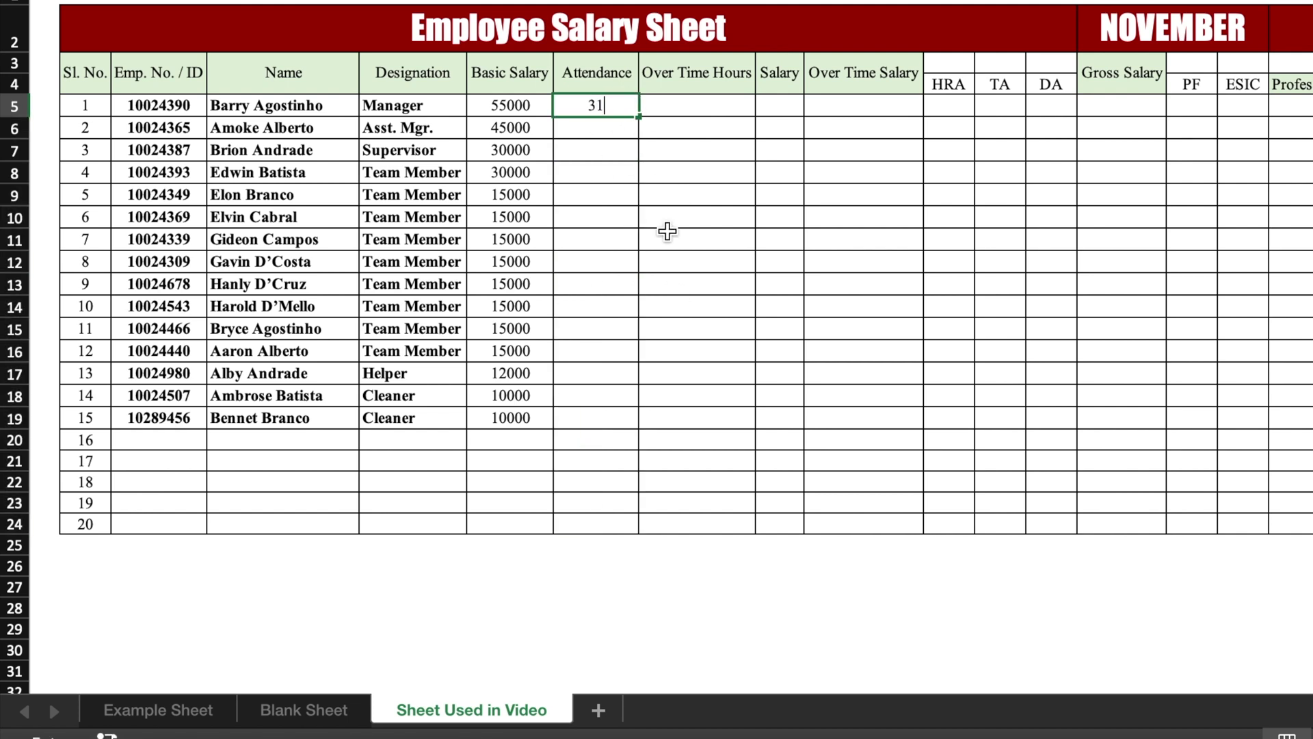
{"action": "key", "text": "Return"}
{"action": "type", "text": "31"}
{"action": "key", "text": "ctrl+Return"}
{"action": "left_click_drag", "start_coordinate": [638, 137], "coordinate": [630, 421]}
- Enter overtime hours 10 in H5 and 12 in H6, and give H5 the custom number format # "Hrs."
{"action": "left_click", "coordinate": [704, 106]}
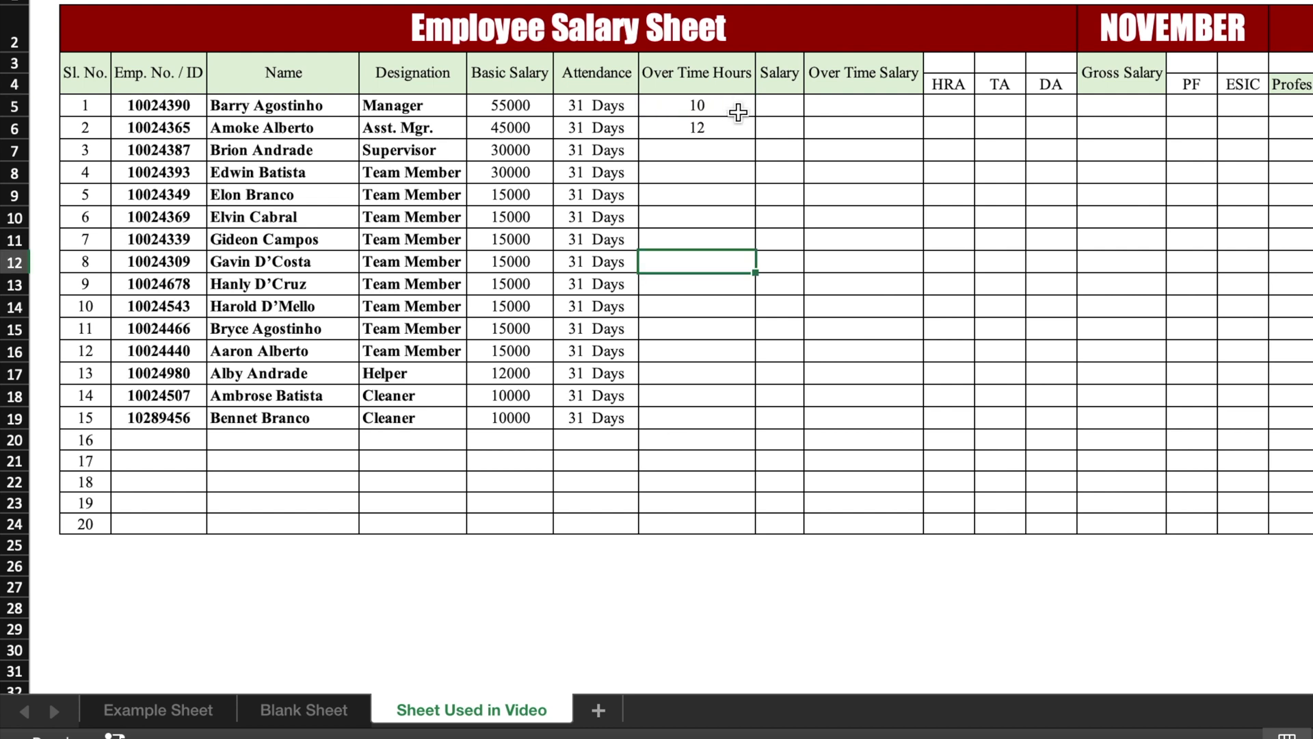
{"action": "left_click", "coordinate": [738, 109]}
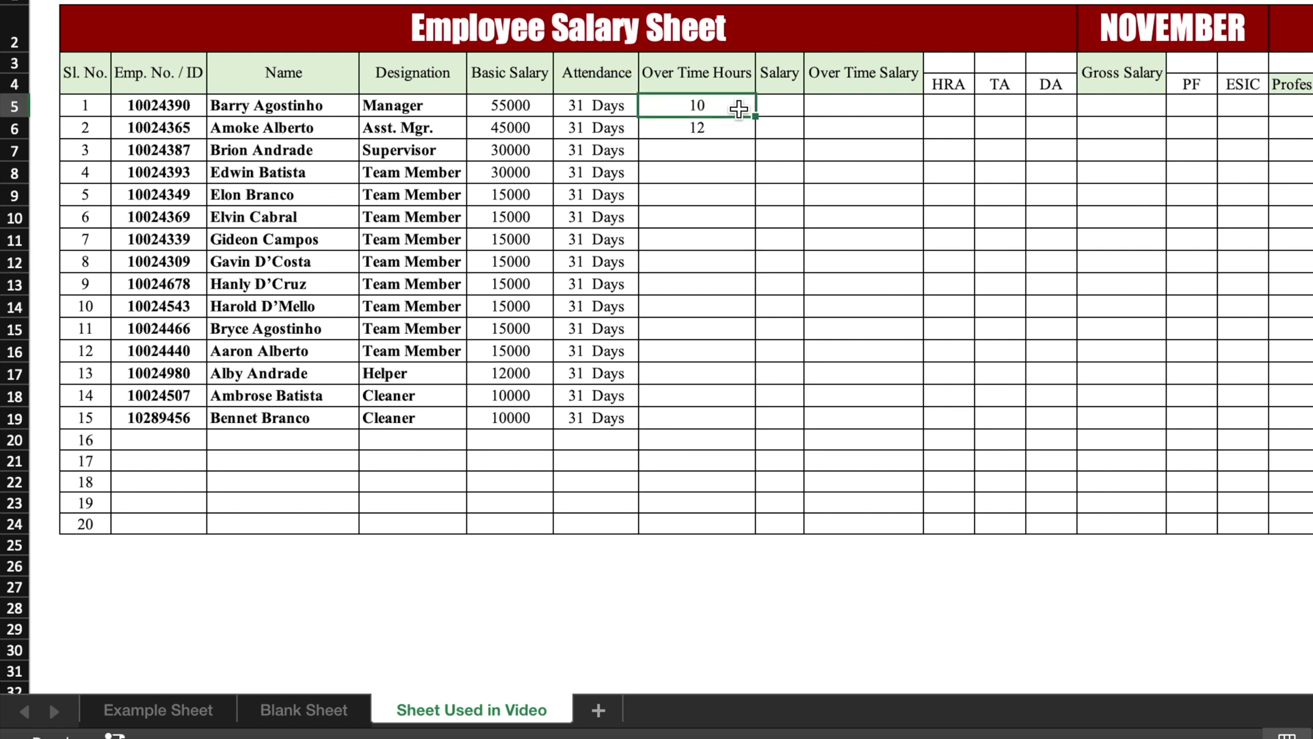
{"action": "right_click", "coordinate": [739, 109]}
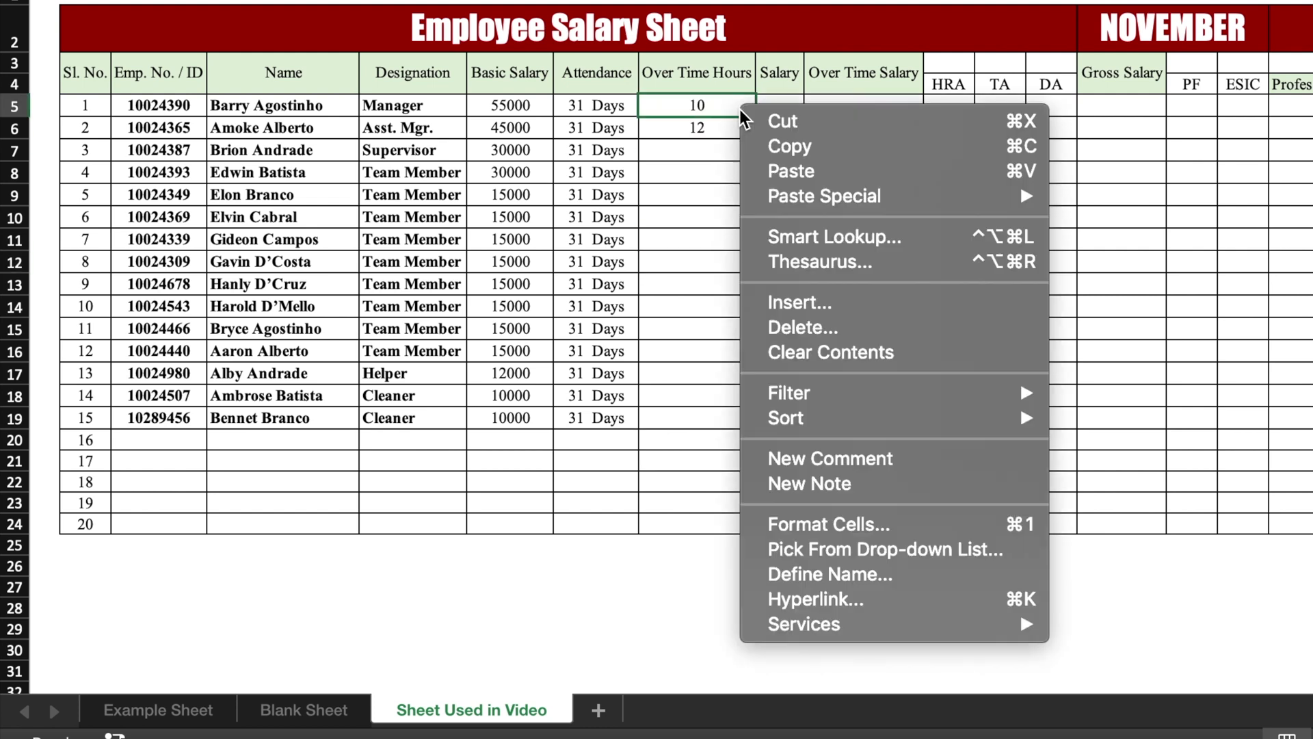
{"action": "left_click", "coordinate": [869, 527]}
{"action": "left_click", "coordinate": [576, 378]}
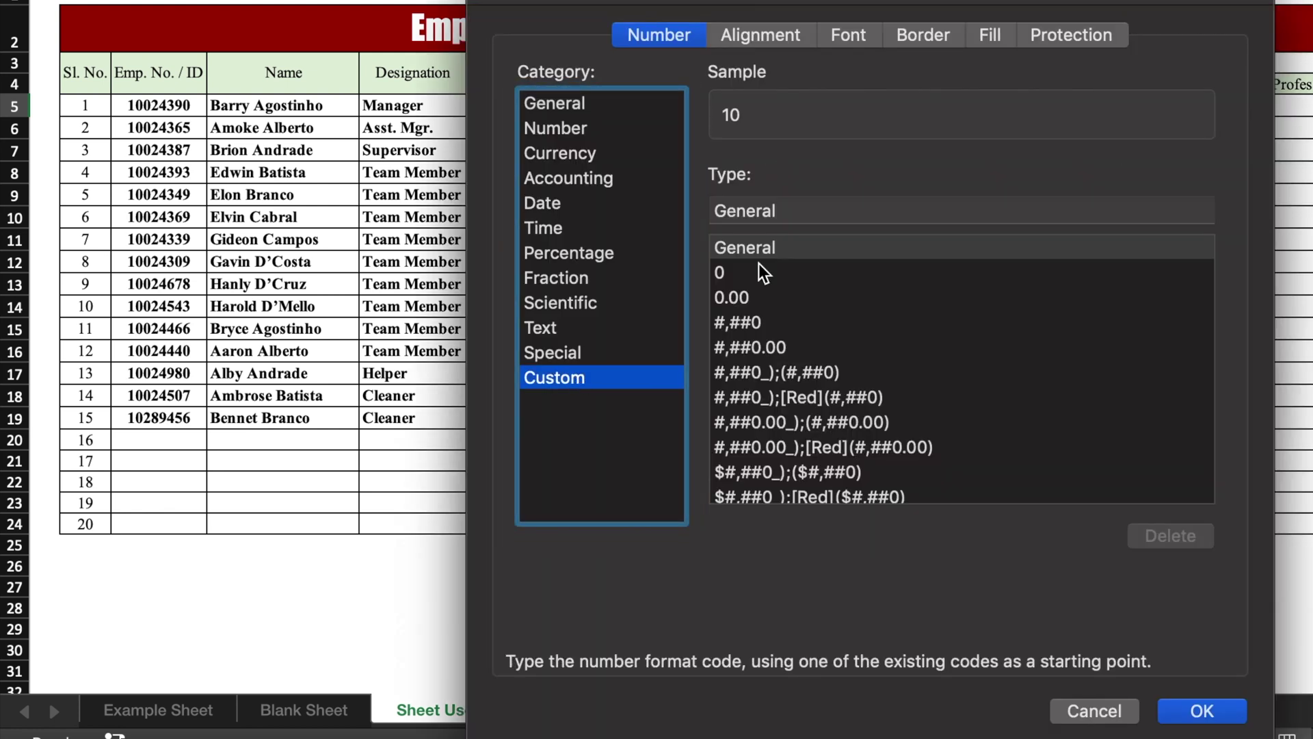
{"action": "double_click", "coordinate": [873, 208]}
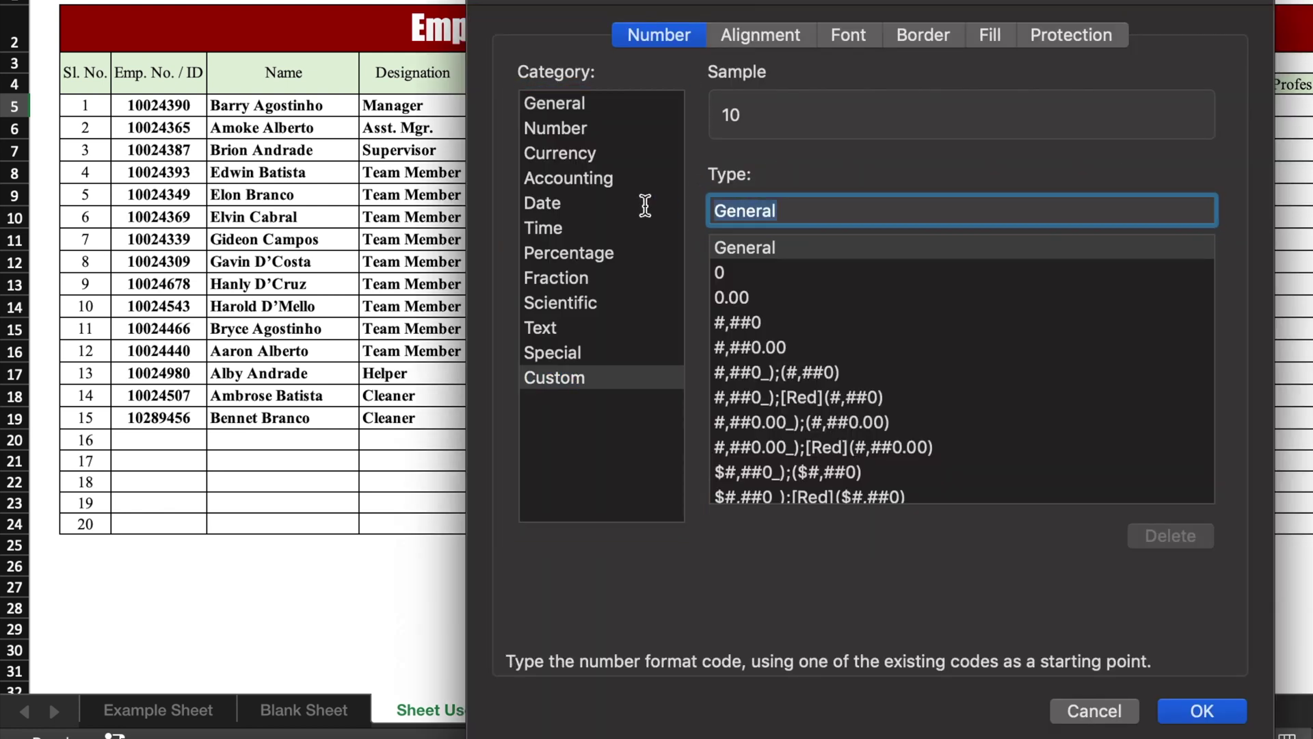
{"action": "type", "text": "#"}
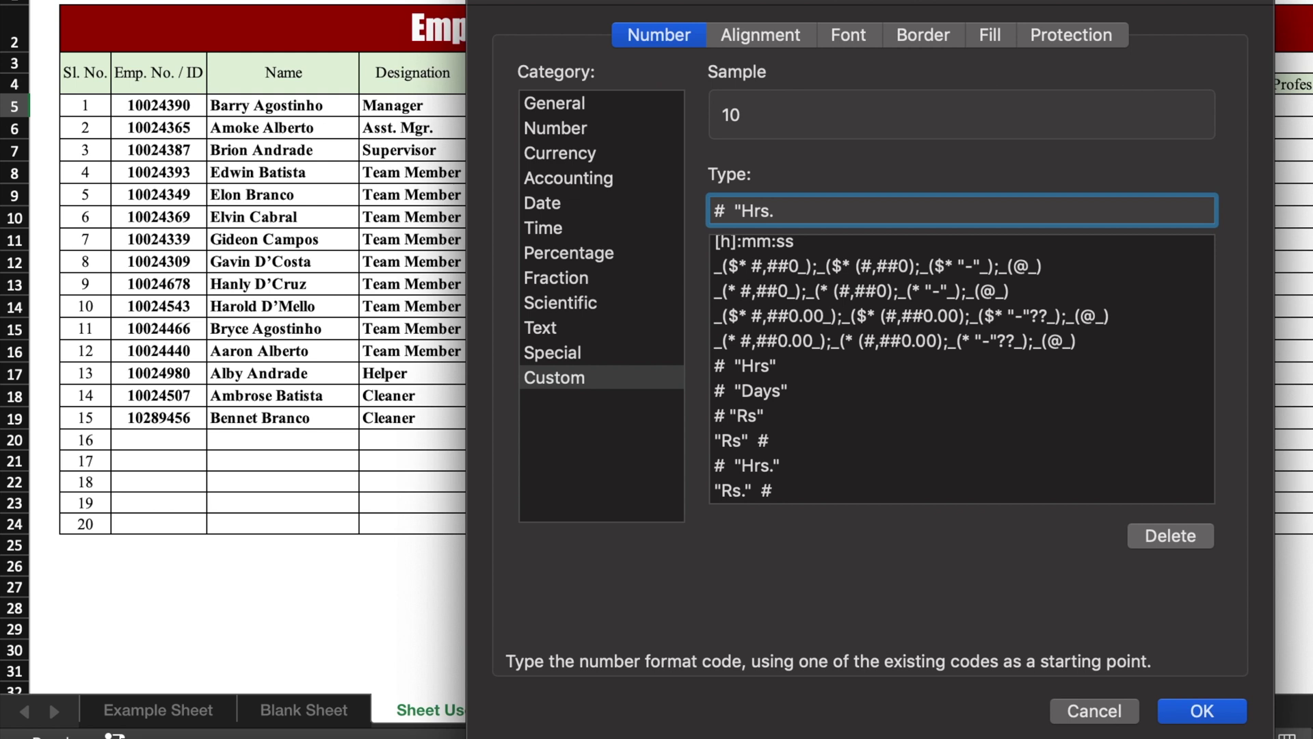
{"action": "type", "text": "\"Hrs.\""}
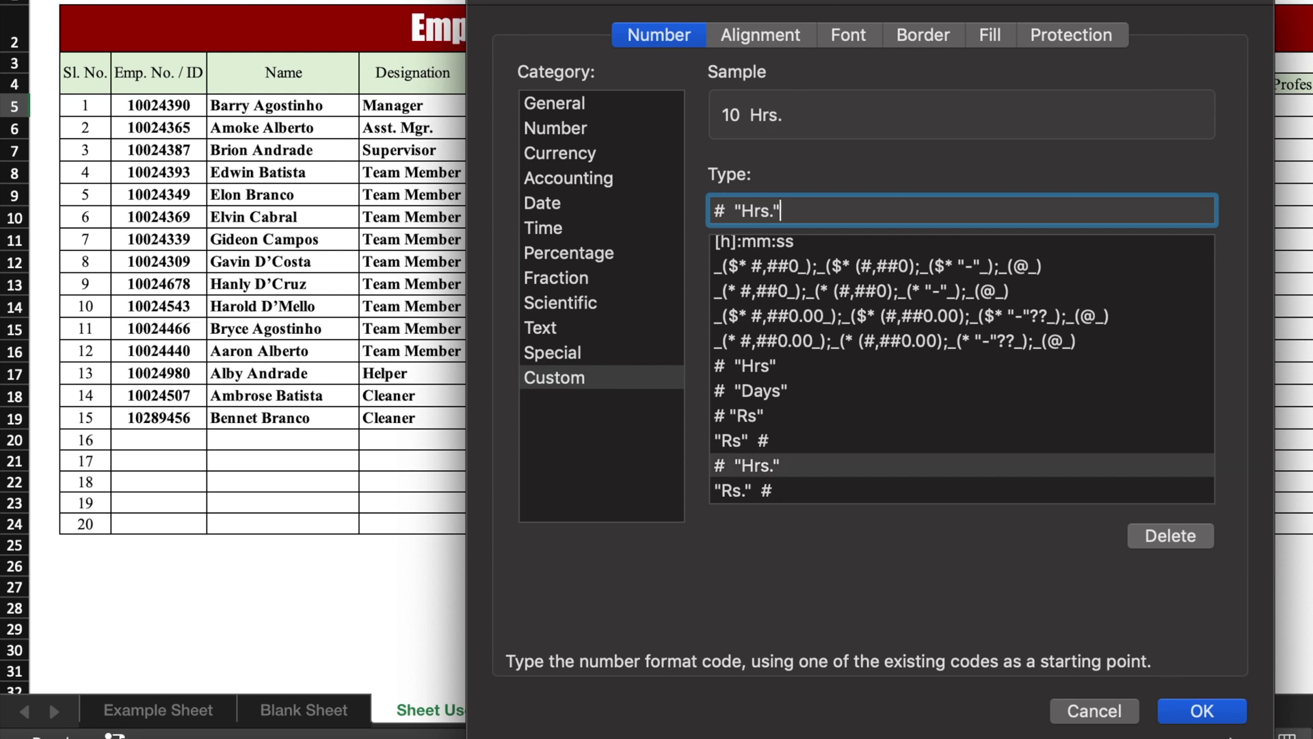
{"action": "key", "text": "Return"}
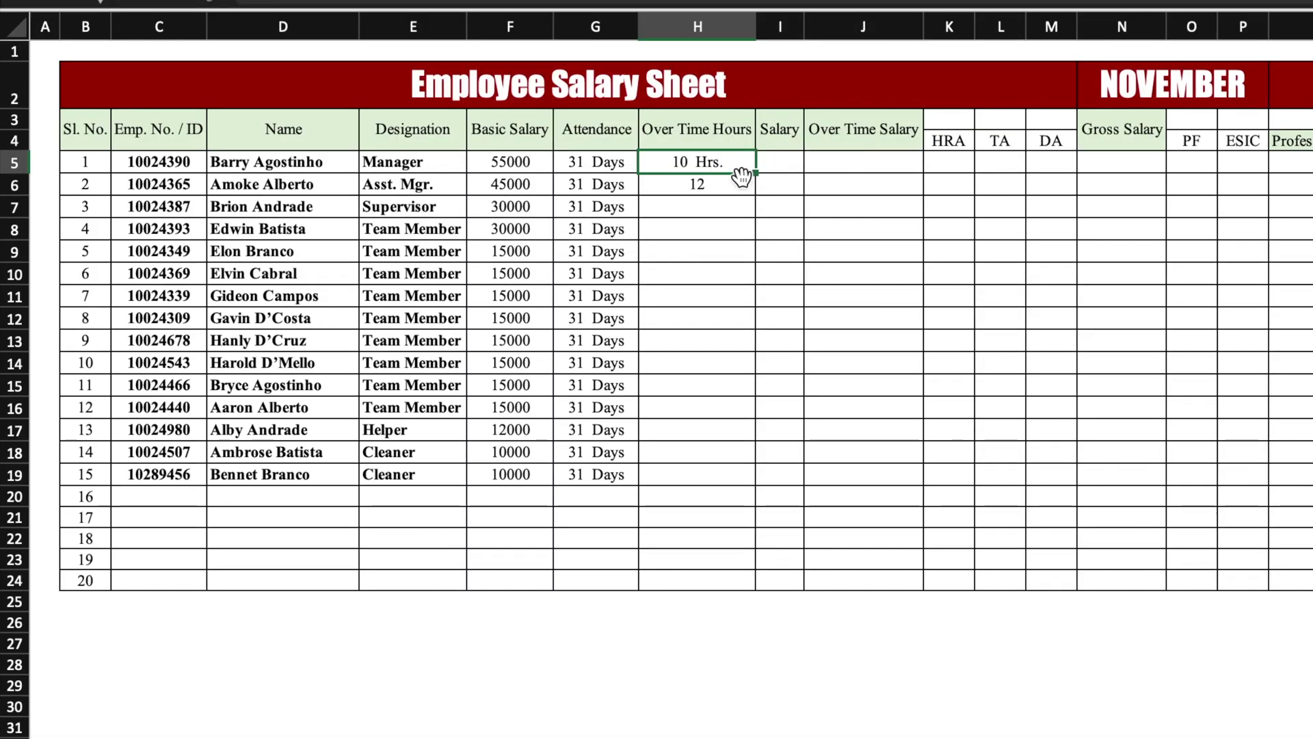
- Clear the trial overtime hours in H5 and H6, and copy the Hrs. format from H5 down through H24
{"action": "left_click", "coordinate": [742, 180]}
{"action": "key", "text": "Delete"}
{"action": "left_click", "coordinate": [718, 164]}
{"action": "key", "text": "Delete"}
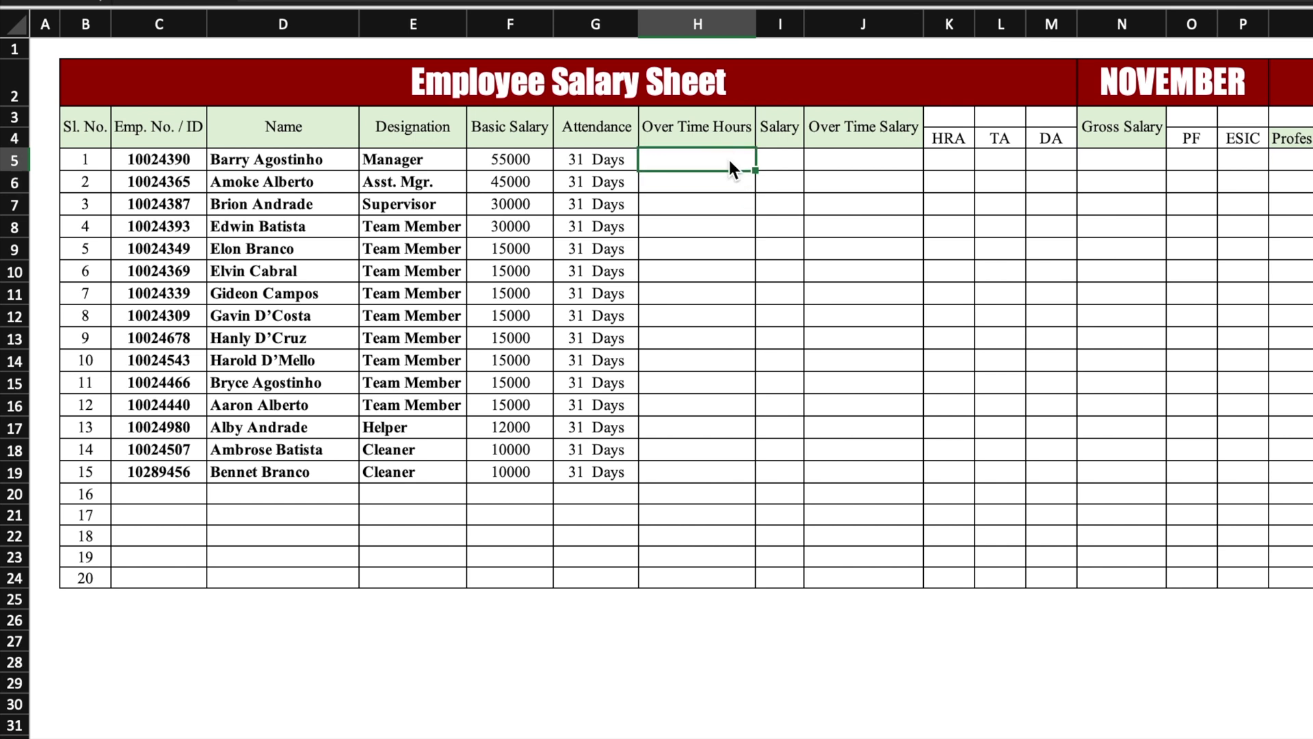
{"action": "left_click_drag", "start_coordinate": [757, 170], "coordinate": [736, 577]}
{"action": "key", "text": "shift+Up"}
{"action": "key", "text": "shift+Up"}
{"action": "key", "text": "shift+Up"}
{"action": "key", "text": "shift+Up"}
{"action": "key", "text": "shift+Up"}
{"action": "key", "text": "shift+Up"}
{"action": "key", "text": "shift+Up"}
{"action": "key", "text": "shift+Up"}
{"action": "key", "text": "shift+Up"}
{"action": "key", "text": "shift+Up"}
{"action": "key", "text": "shift+Up"}
{"action": "key", "text": "shift+Up"}
- Enter overtime hours 12, 40, 20, 19, 17, 30, 17, 5, 6, 9, 11, 21, 32, 22 and 16 in H5:H19
{"action": "left_click", "coordinate": [722, 167]}
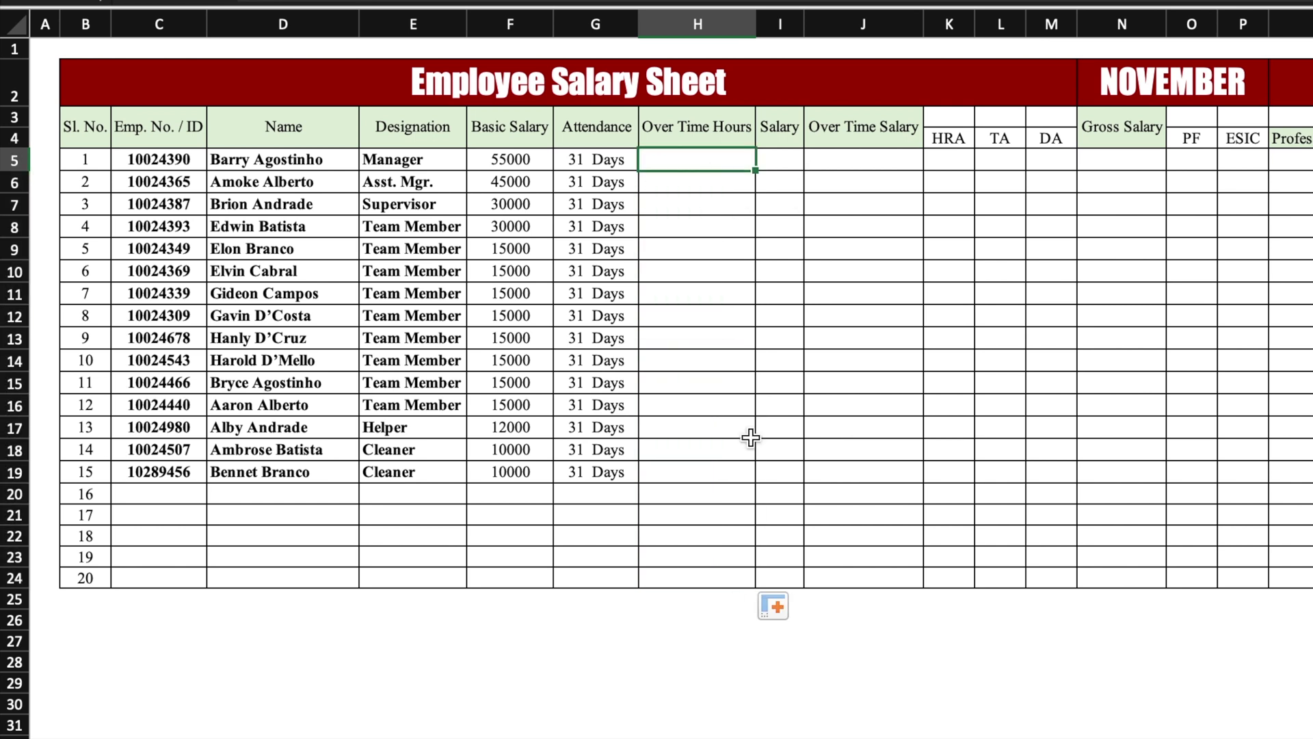
{"action": "type", "text": "12"}
{"action": "key", "text": "Return"}
{"action": "type", "text": "40"}
{"action": "key", "text": "Return"}
{"action": "type", "text": "20"}
{"action": "key", "text": "Return"}
{"action": "type", "text": "19"}
{"action": "key", "text": "Return"}
{"action": "type", "text": "17 30 17 5 6 9 11"}
{"action": "key", "text": "Return"}
{"action": "type", "text": "21"}
{"action": "key", "text": "Return"}
{"action": "type", "text": "32"}
{"action": "key", "text": "Return"}
{"action": "type", "text": "22"}
{"action": "key", "text": "Return"}
{"action": "type", "text": "16"}
{"action": "left_click", "coordinate": [855, 271]}
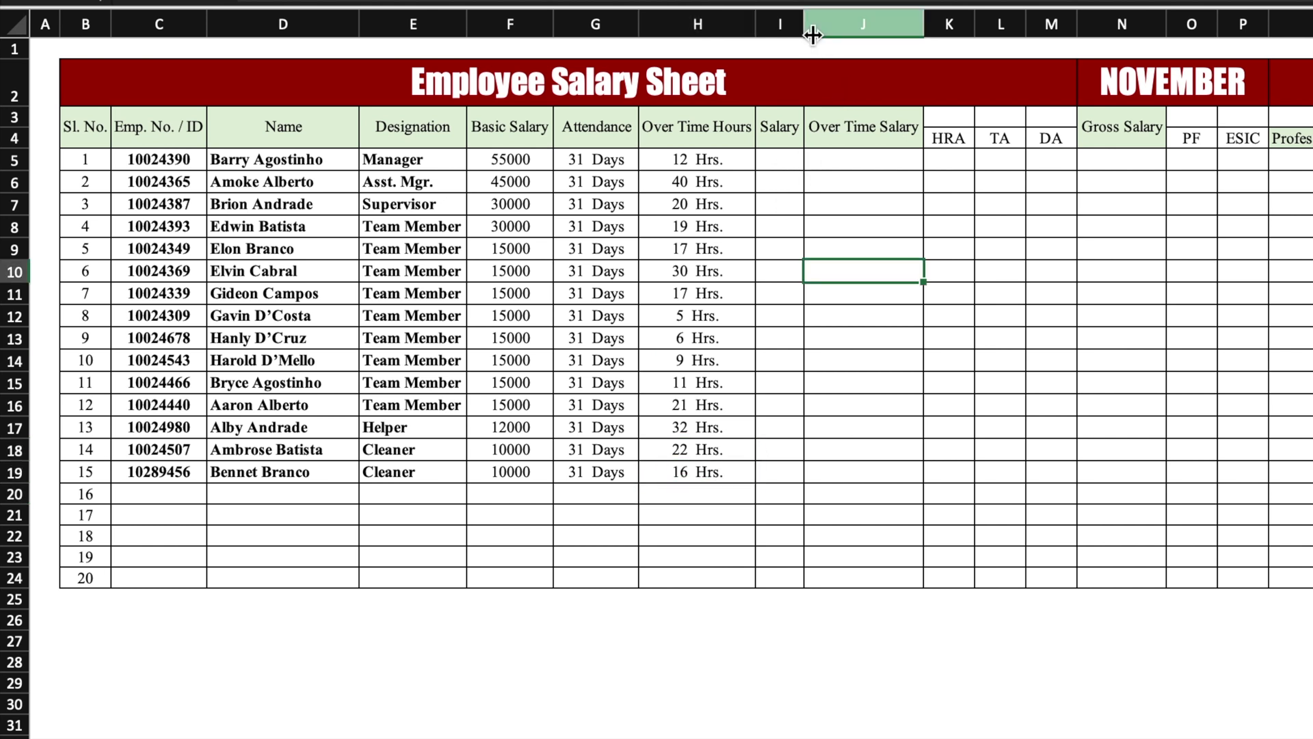
- Widen the Salary column and fill I5:I19 with the salary formula, starting with =F5/31*G5 in I5
{"action": "left_click_drag", "start_coordinate": [800, 23], "coordinate": [879, 52]}
{"action": "left_click", "coordinate": [855, 161]}
{"action": "type", "text": "="}
{"action": "left_click", "coordinate": [540, 161]}
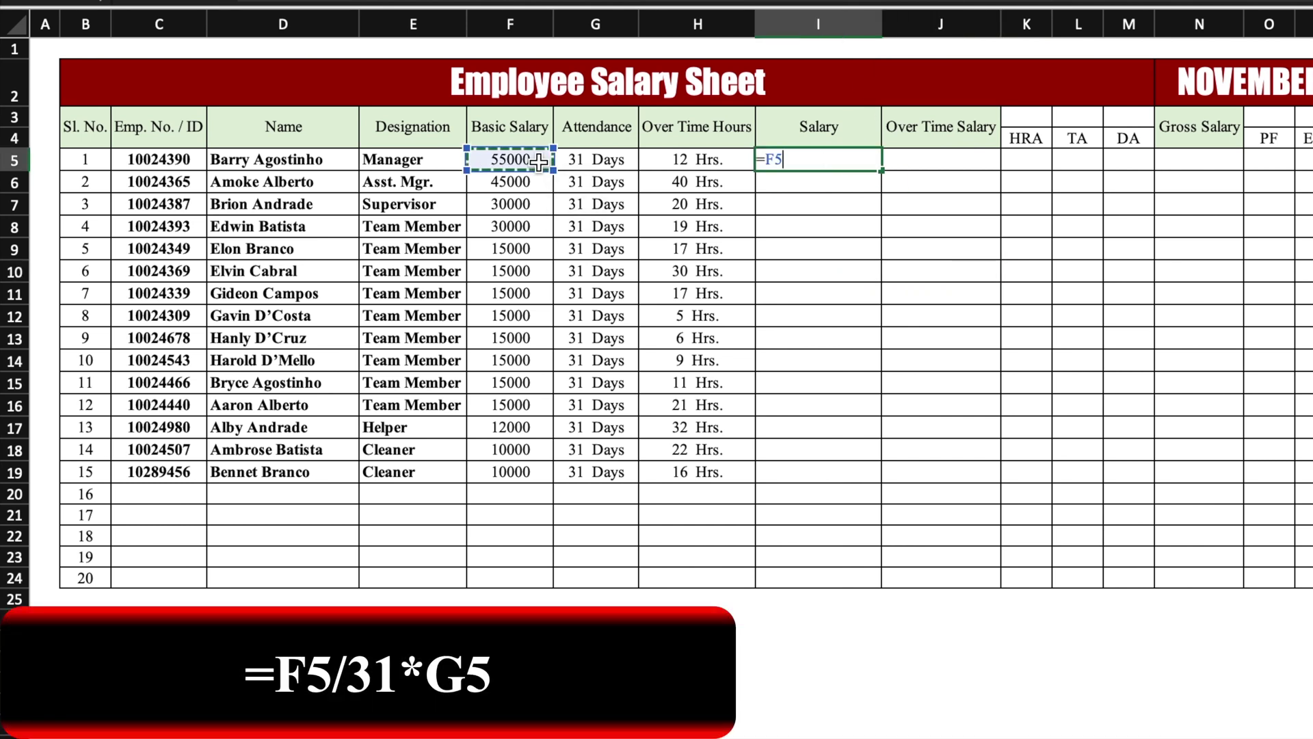
{"action": "type", "text": "/"}
{"action": "type", "text": "31*"}
{"action": "left_click", "coordinate": [624, 161]}
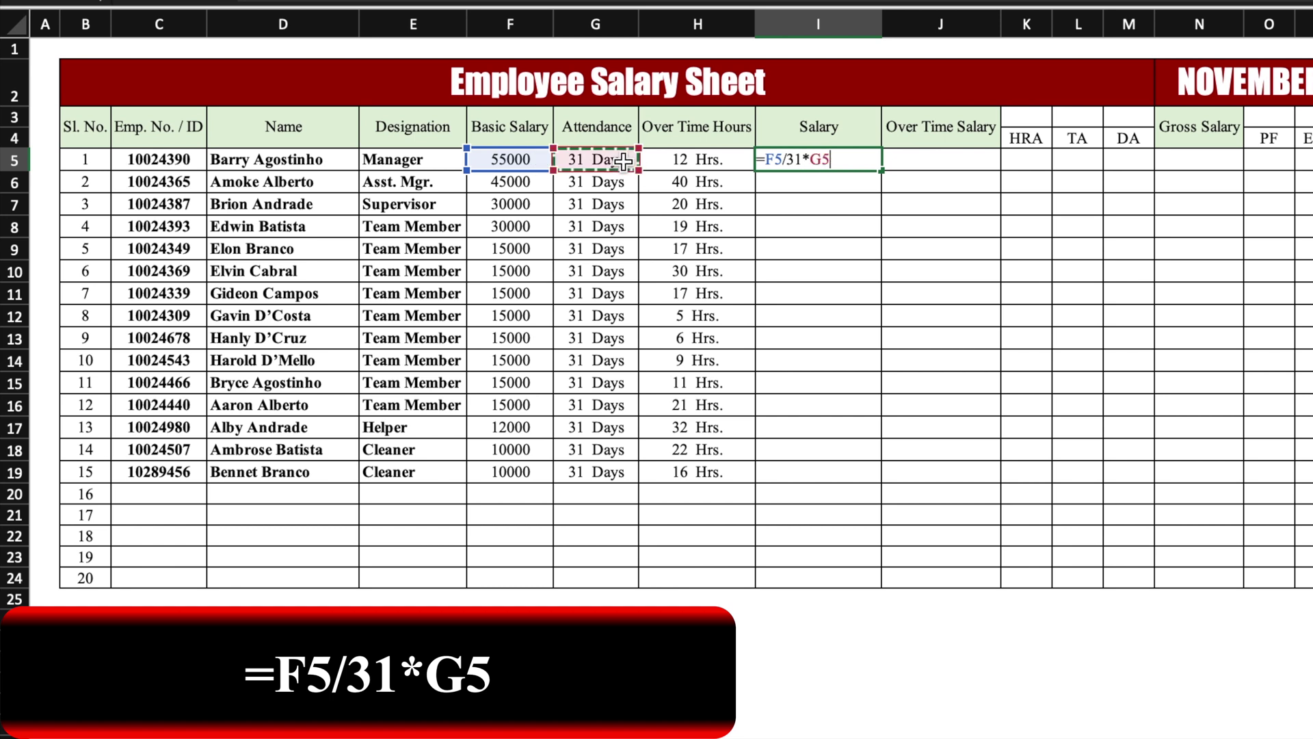
{"action": "key", "text": "ctrl+Return"}
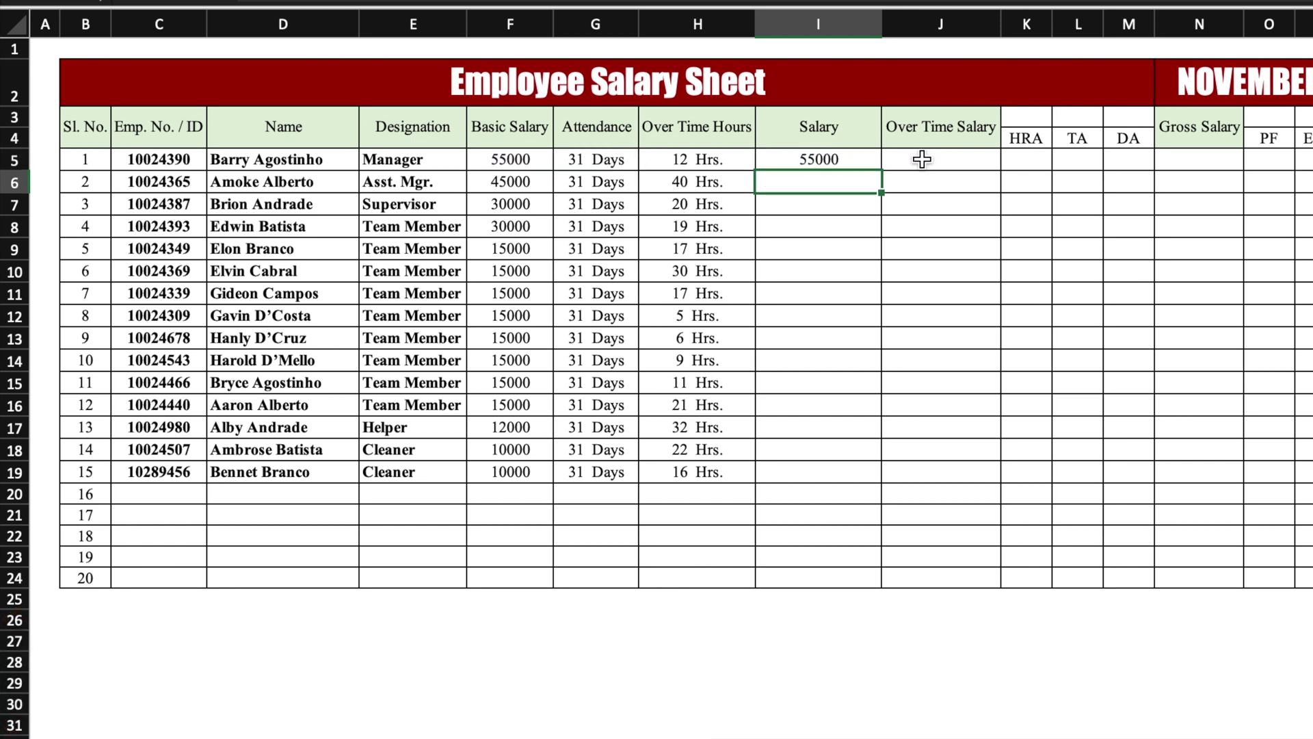
{"action": "left_click_drag", "start_coordinate": [883, 173], "coordinate": [869, 482]}
- Enter the overtime salary formula =F5/31/9*H5 in J5
{"action": "left_click_drag", "start_coordinate": [952, 159], "coordinate": [952, 180]}
{"action": "left_click", "coordinate": [952, 158]}
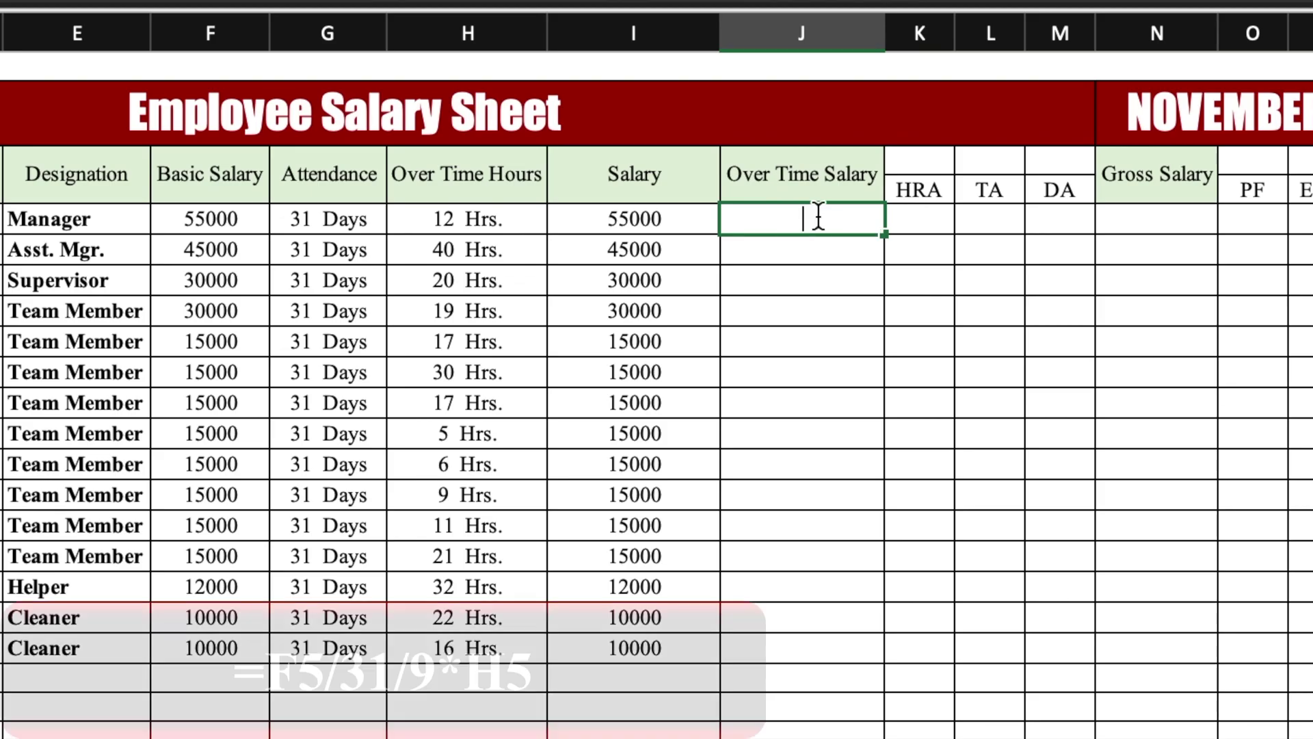
{"action": "type", "text": "="}
{"action": "left_click", "coordinate": [230, 219]}
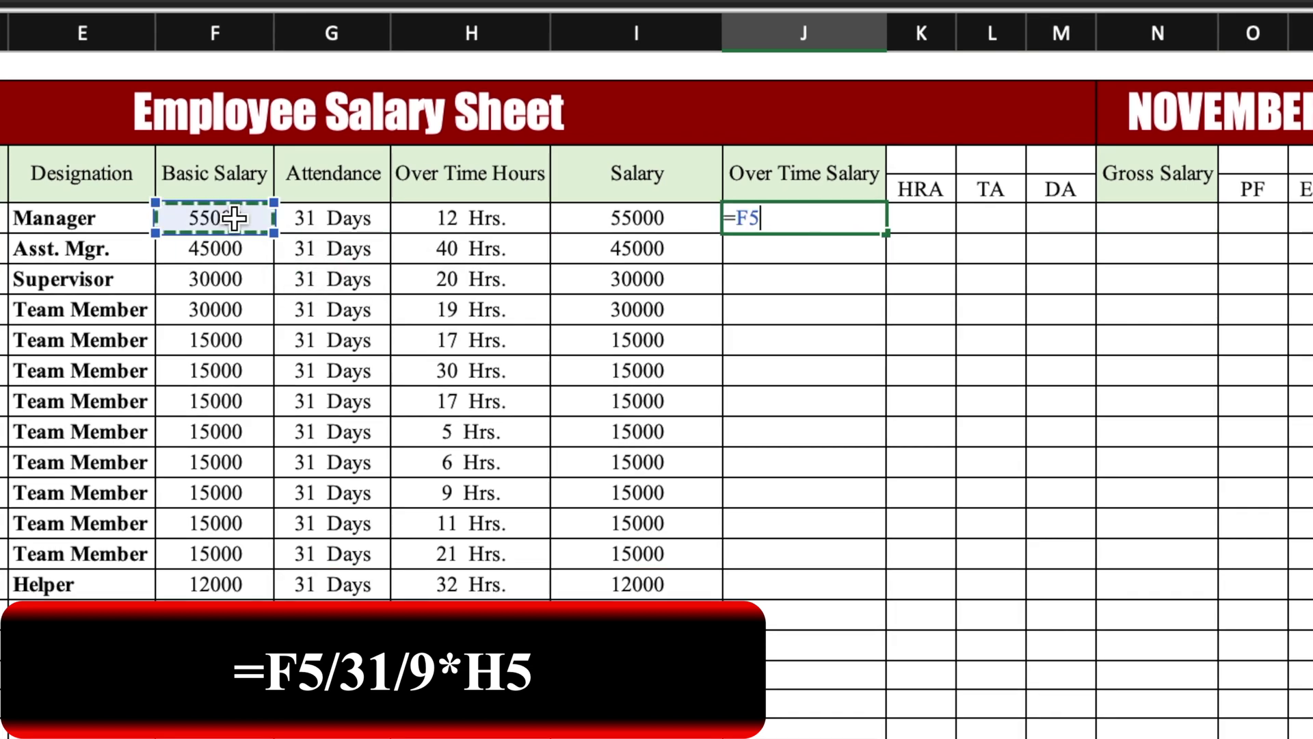
{"action": "type", "text": "/3"}
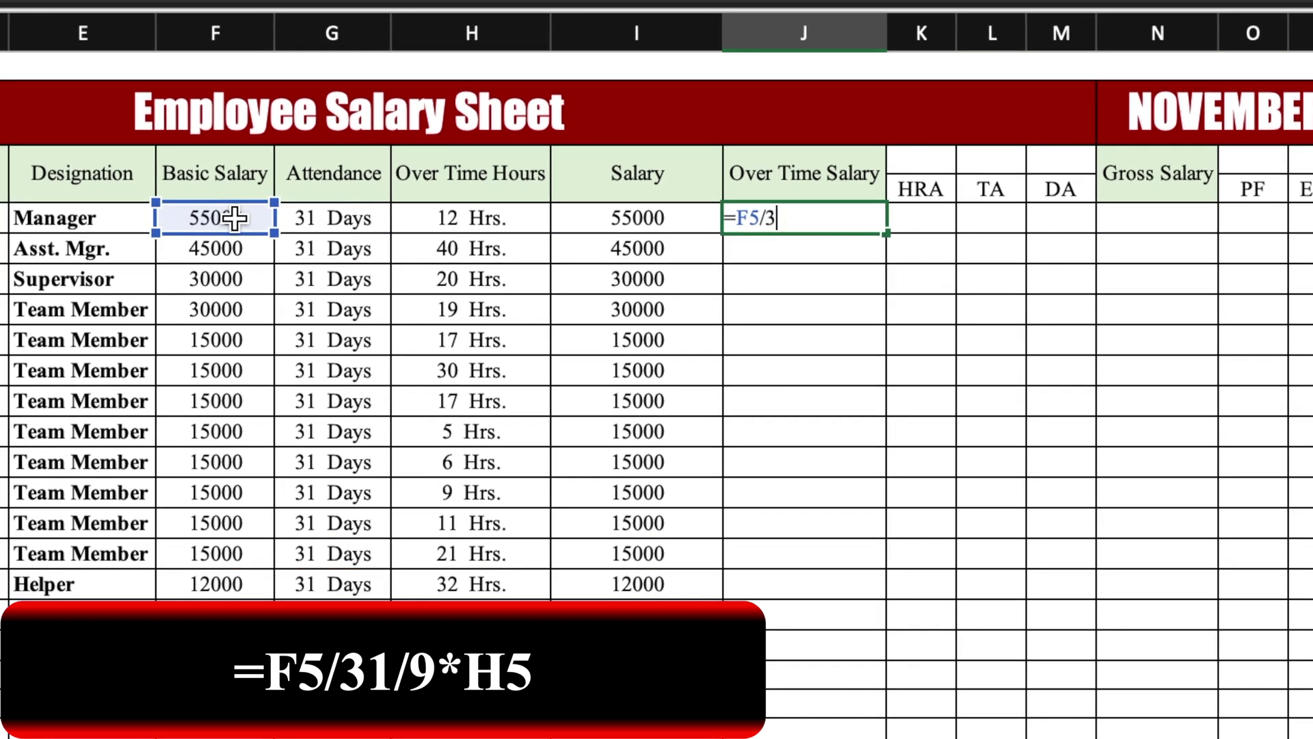
{"action": "type", "text": "1/"}
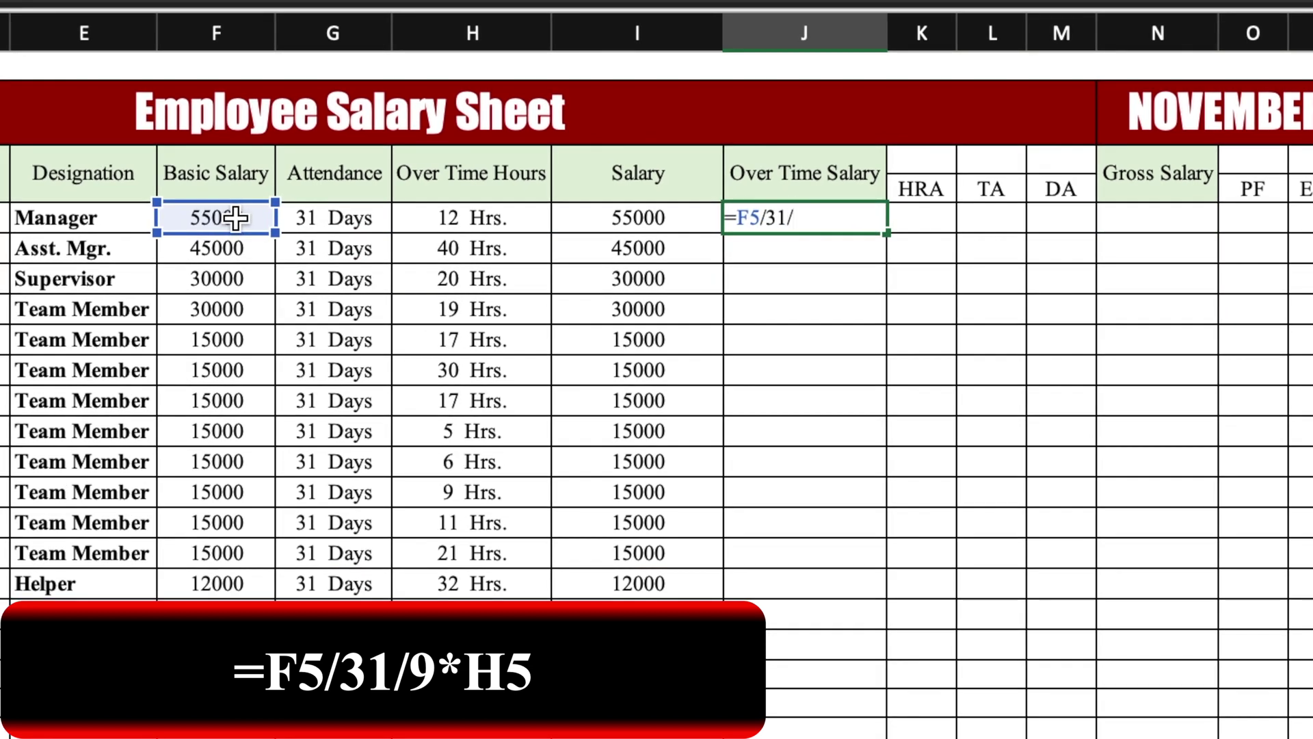
{"action": "type", "text": "9*"}
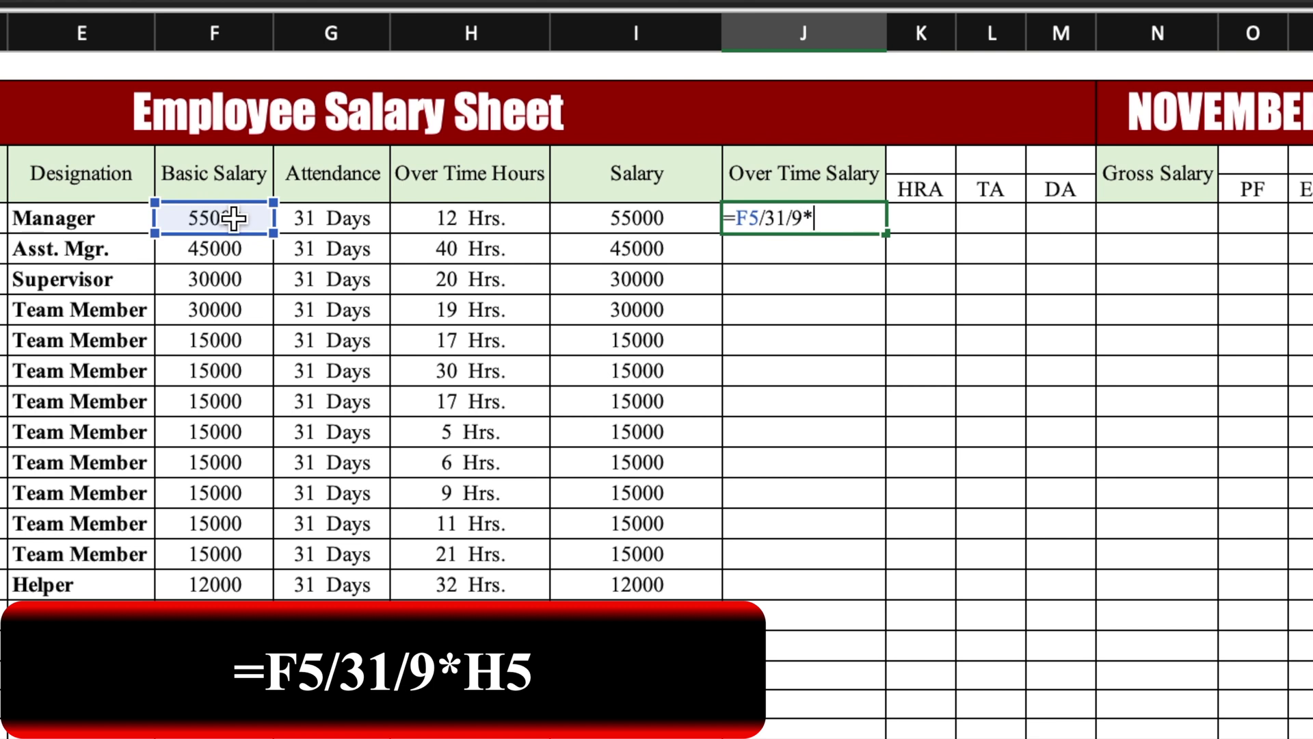
{"action": "left_click", "coordinate": [510, 221]}
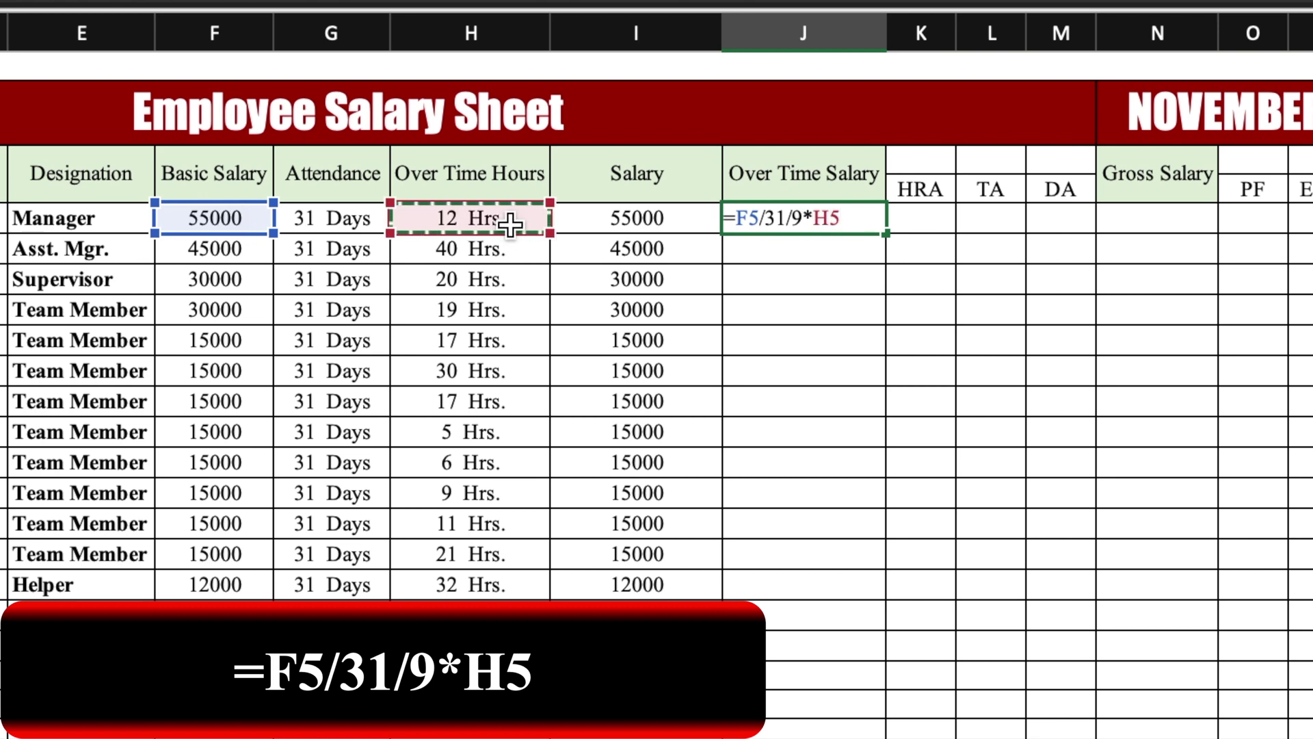
{"action": "key", "text": "Return"}
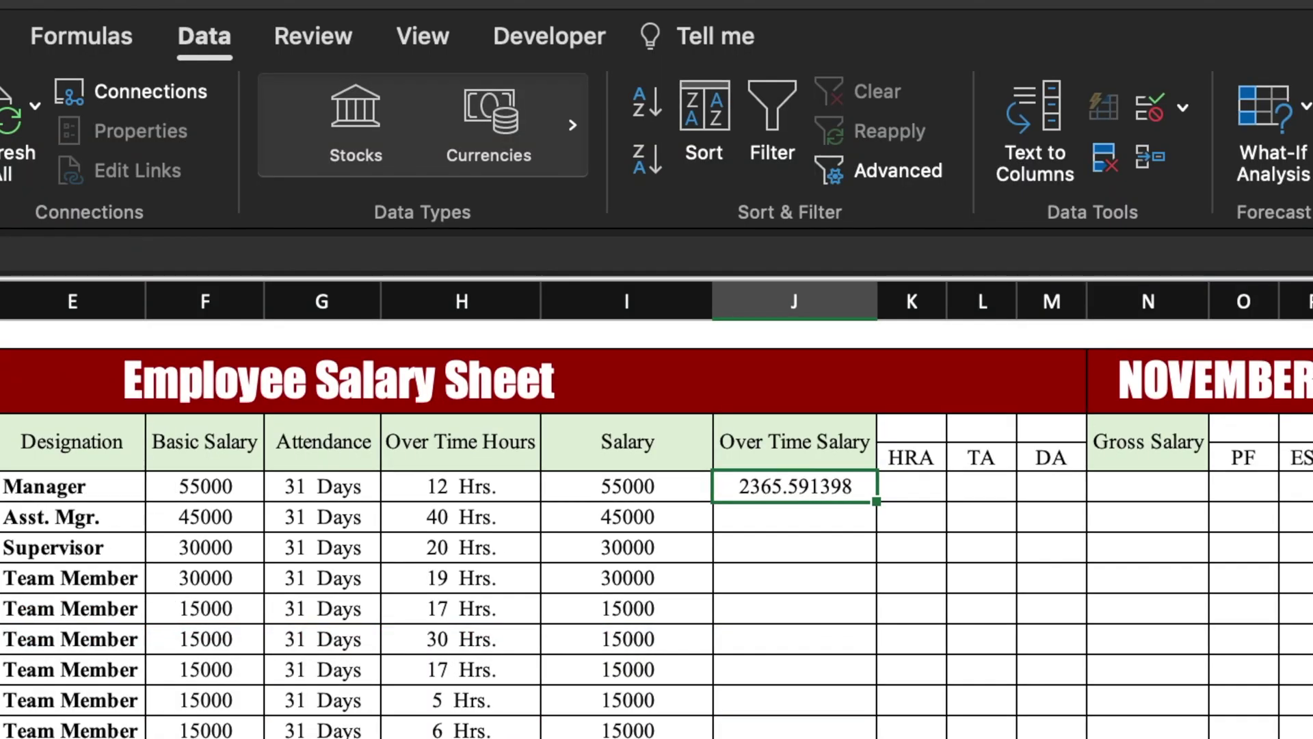
- Reduce J5 to zero decimal places and copy its overtime formula down through J19
{"action": "left_click", "coordinate": [850, 157]}
{"action": "left_click", "coordinate": [850, 157]}
{"action": "left_click", "coordinate": [851, 157]}
{"action": "left_click", "coordinate": [851, 158]}
{"action": "left_click", "coordinate": [851, 158]}
{"action": "left_click", "coordinate": [851, 158]}
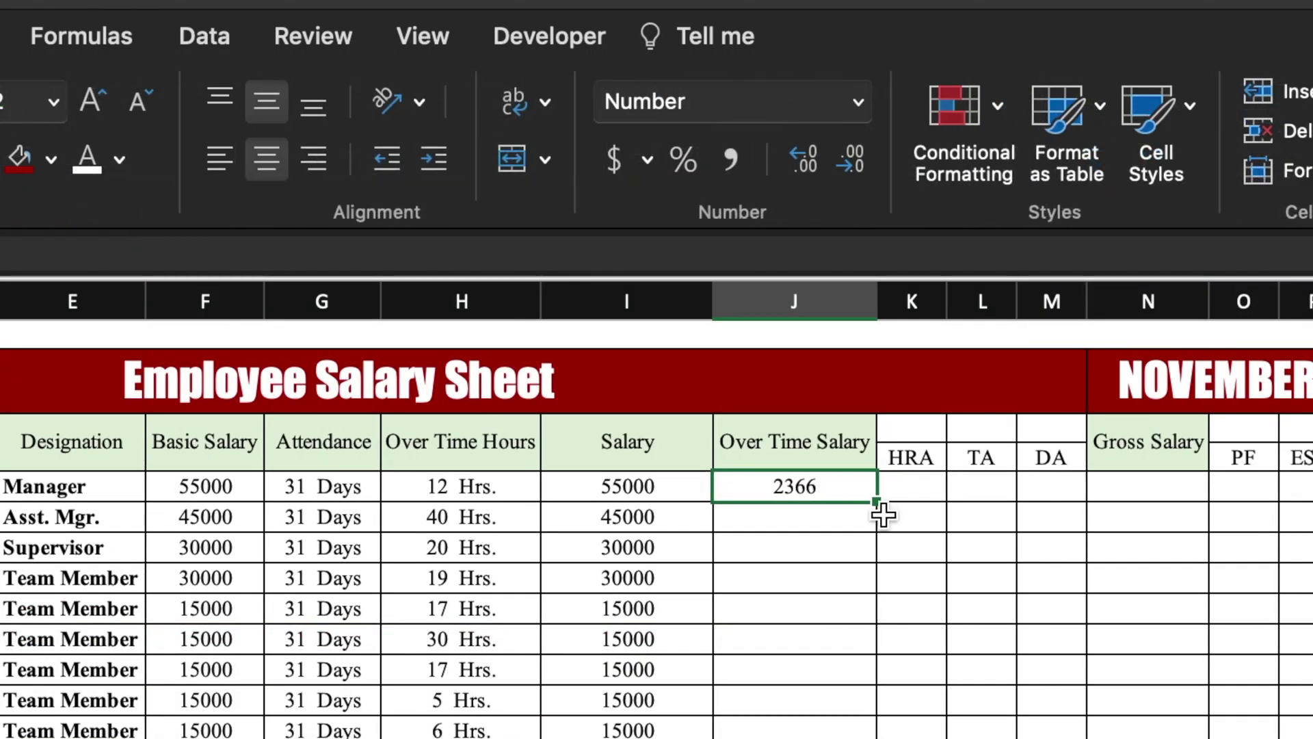
{"action": "left_click_drag", "start_coordinate": [876, 502], "coordinate": [858, 738]}
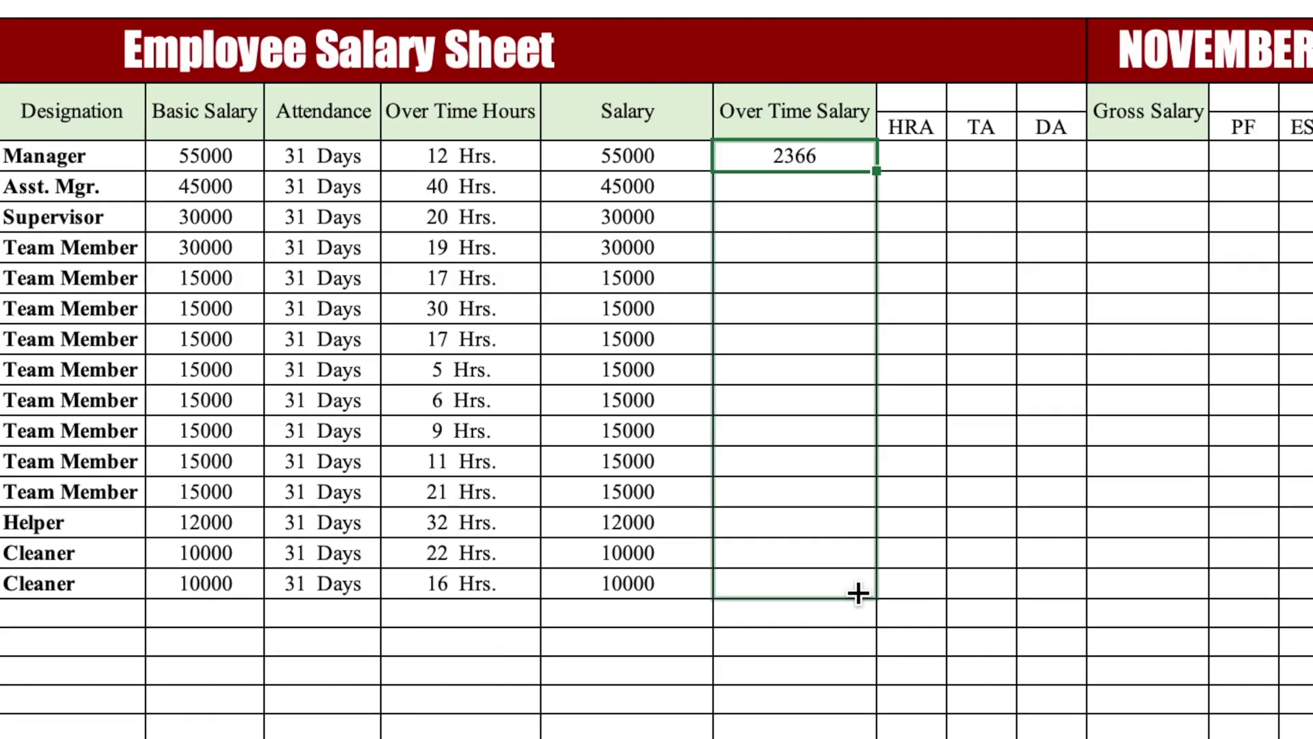
{"action": "left_click_drag", "start_coordinate": [858, 594], "coordinate": [858, 595]}
- Fill the blank rate cells K3:M3 and O3:Q3 above the allowance and deduction headings with the recently used light yellow
{"action": "left_click", "coordinate": [915, 108]}
{"action": "left_click_drag", "start_coordinate": [917, 109], "coordinate": [1046, 124]}
{"action": "left_click_drag", "start_coordinate": [923, 126], "coordinate": [1021, 96]}
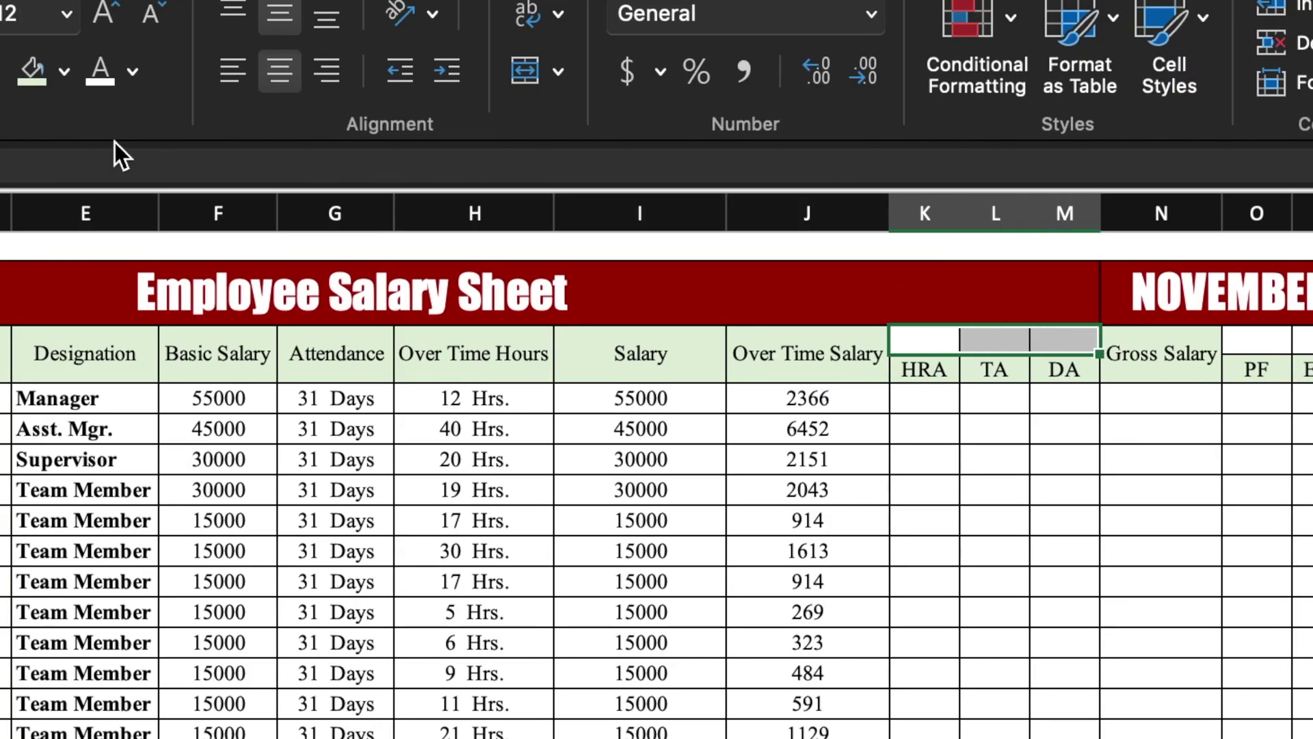
{"action": "left_click", "coordinate": [64, 71]}
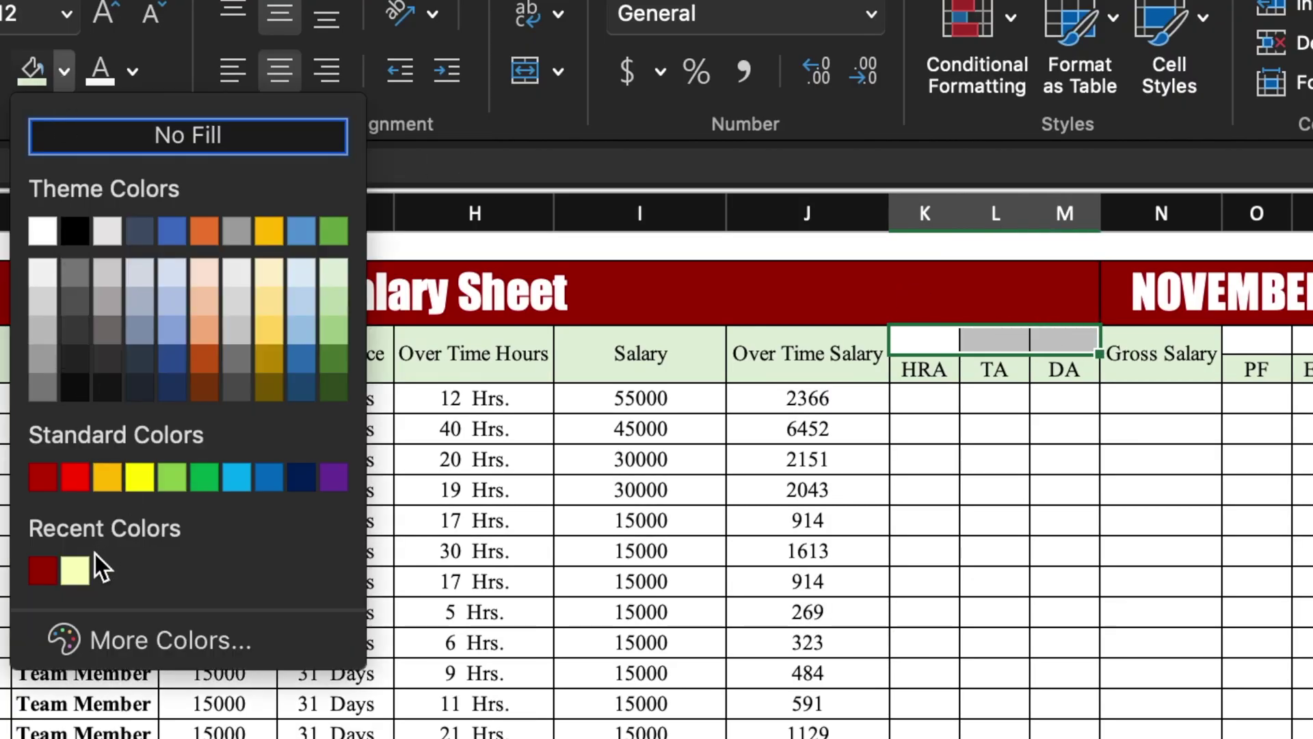
{"action": "left_click", "coordinate": [75, 569]}
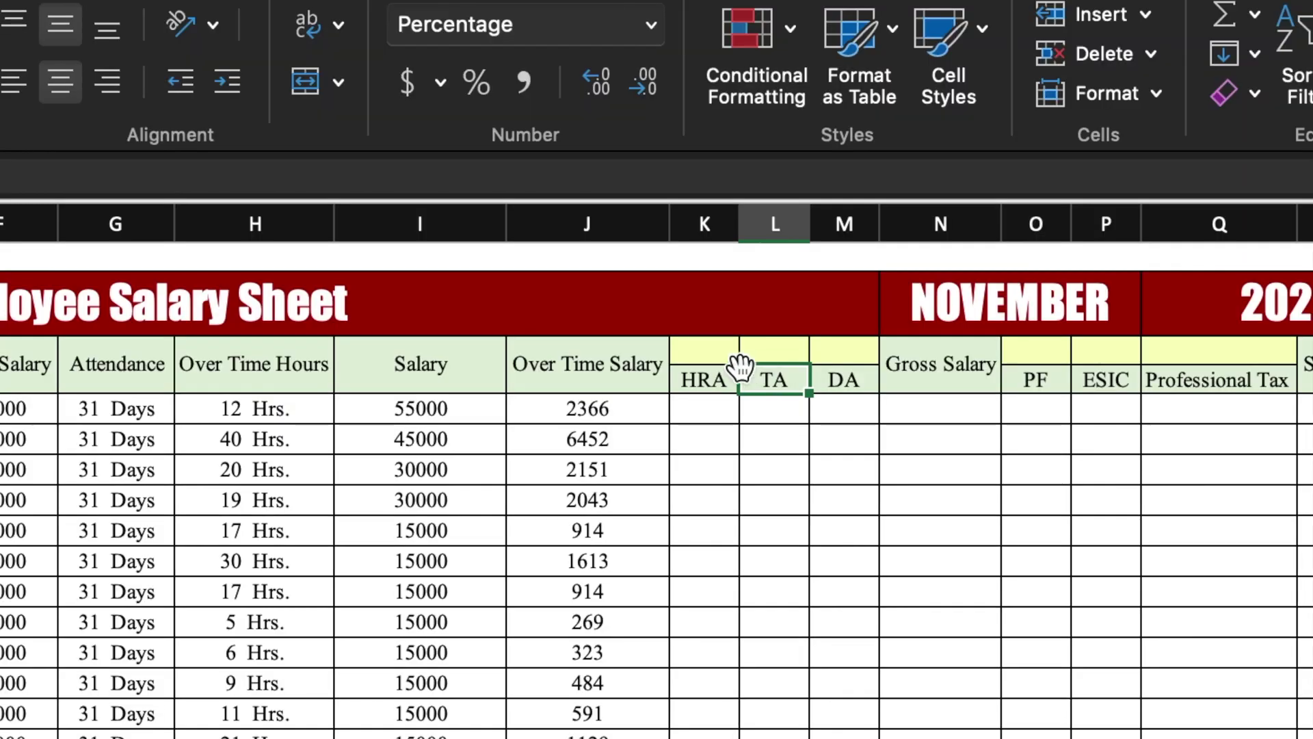
- Apply the Percentage number format to the allowance rate cells K3:M3 and the deduction rate cells O3:P3
{"action": "left_click_drag", "start_coordinate": [915, 100], "coordinate": [1038, 99]}
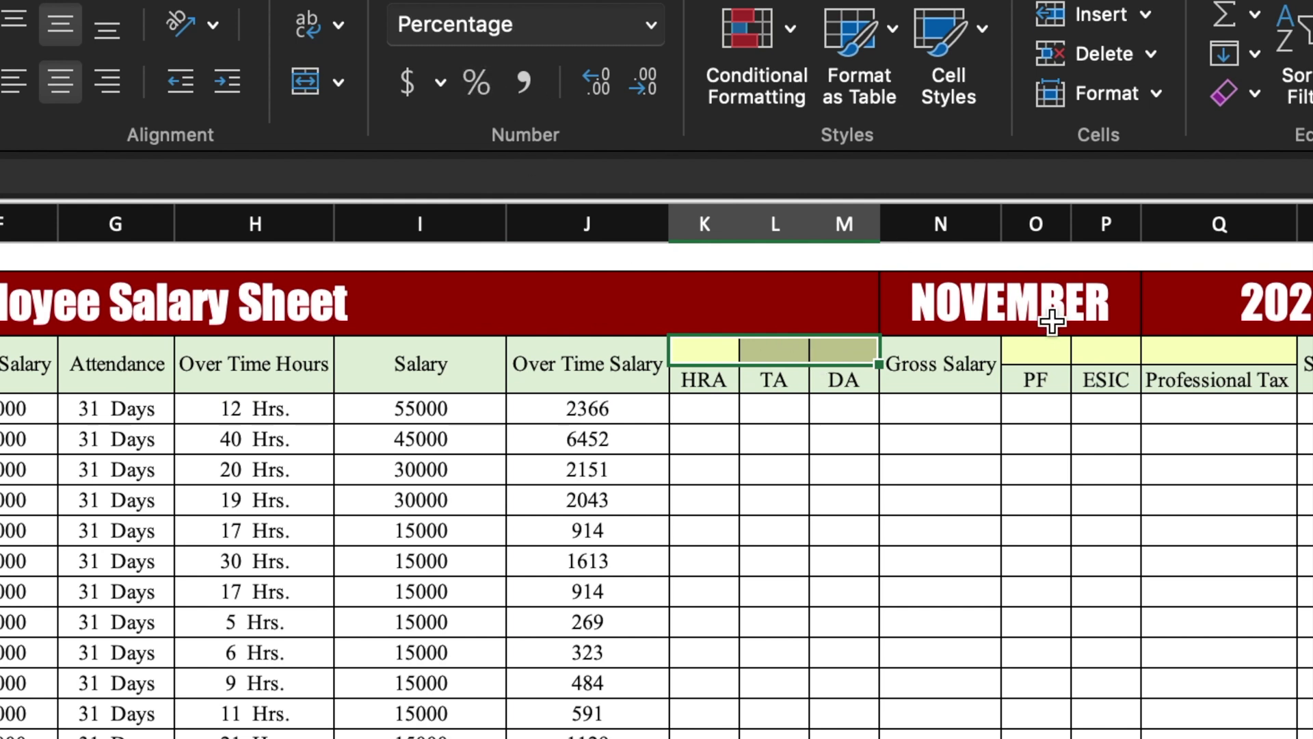
{"action": "left_click", "coordinate": [1033, 352]}
{"action": "key", "text": "super+z"}
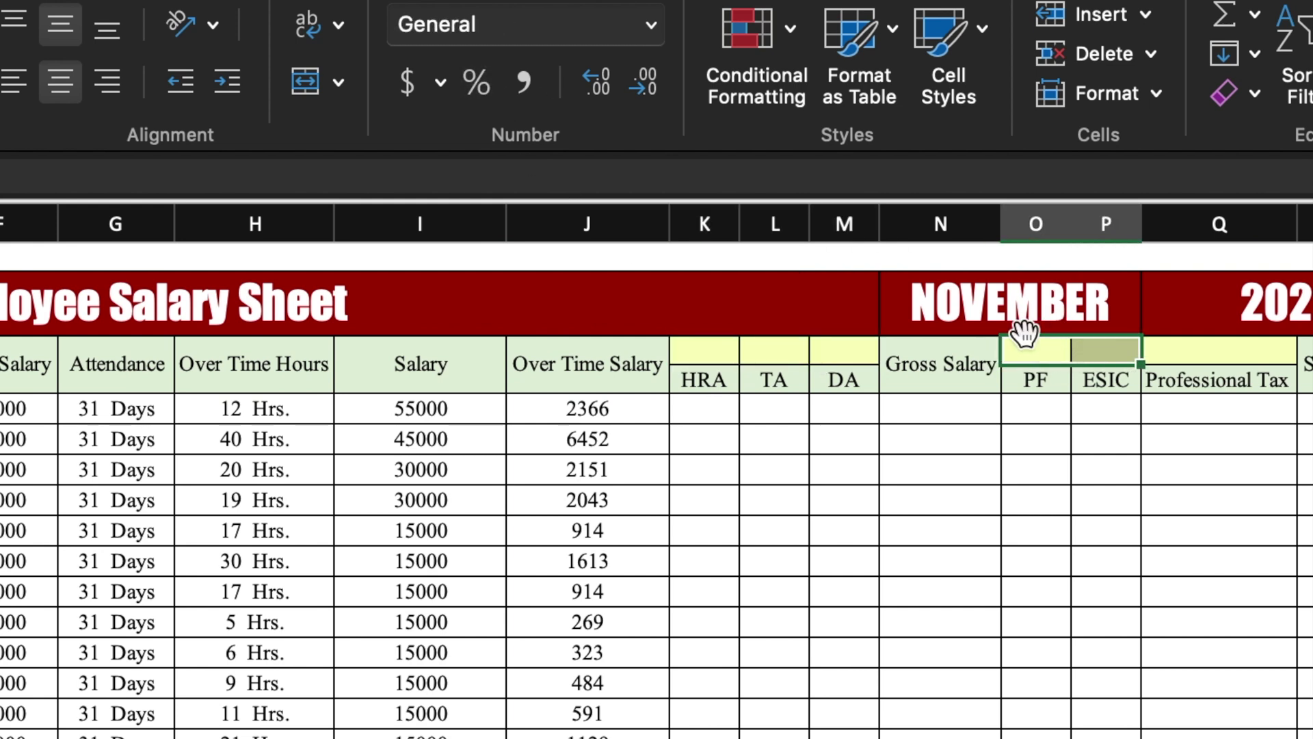
{"action": "left_click", "coordinate": [477, 82]}
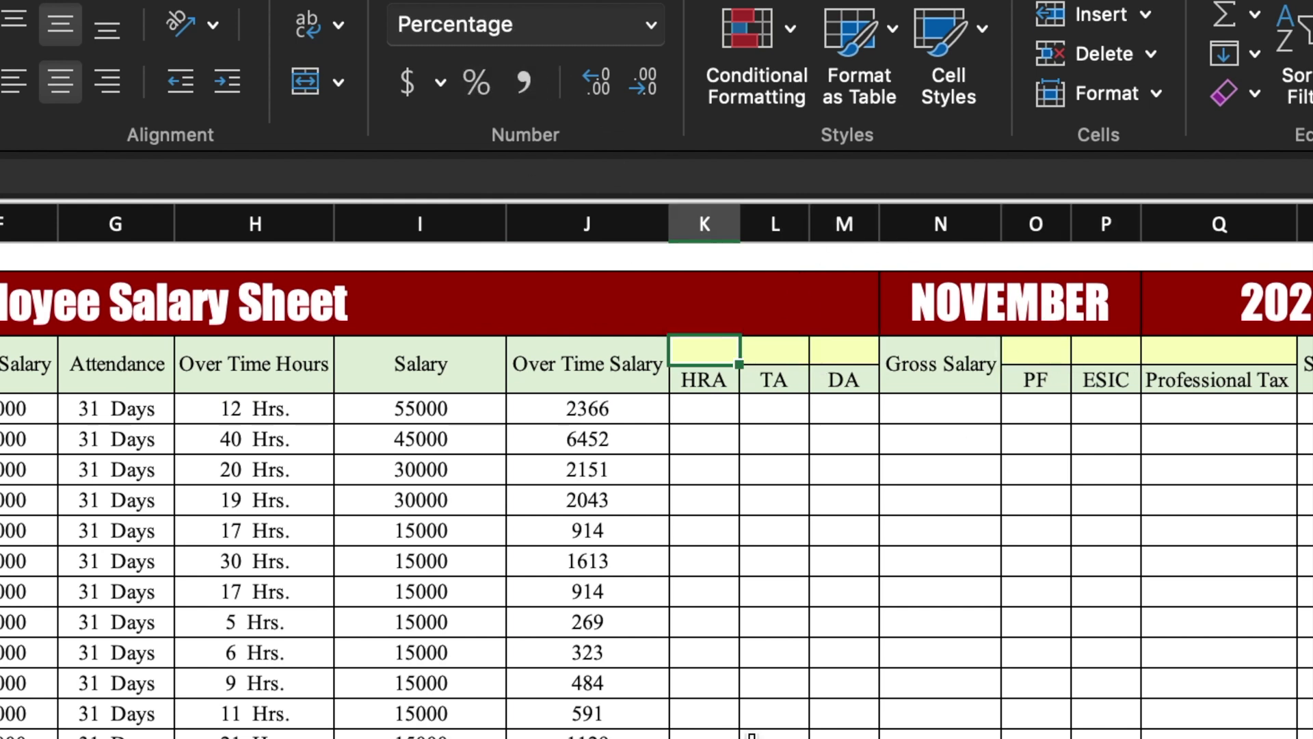
- Enter the rates 8% for HRA, 8% for TA, 10% for DA, 8% for PF and 2% for ESIC in row 3
{"action": "type", "text": "8"}
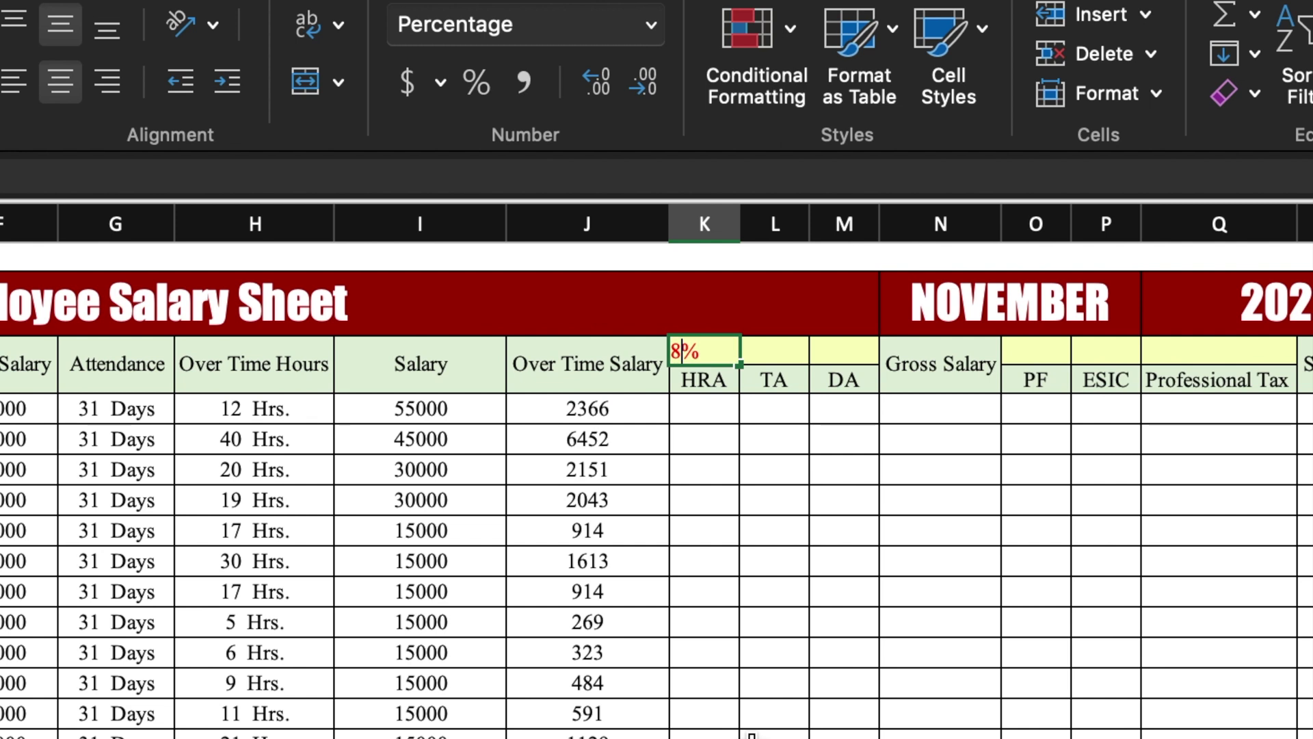
{"action": "left_click", "coordinate": [782, 350]}
{"action": "type", "text": "8"}
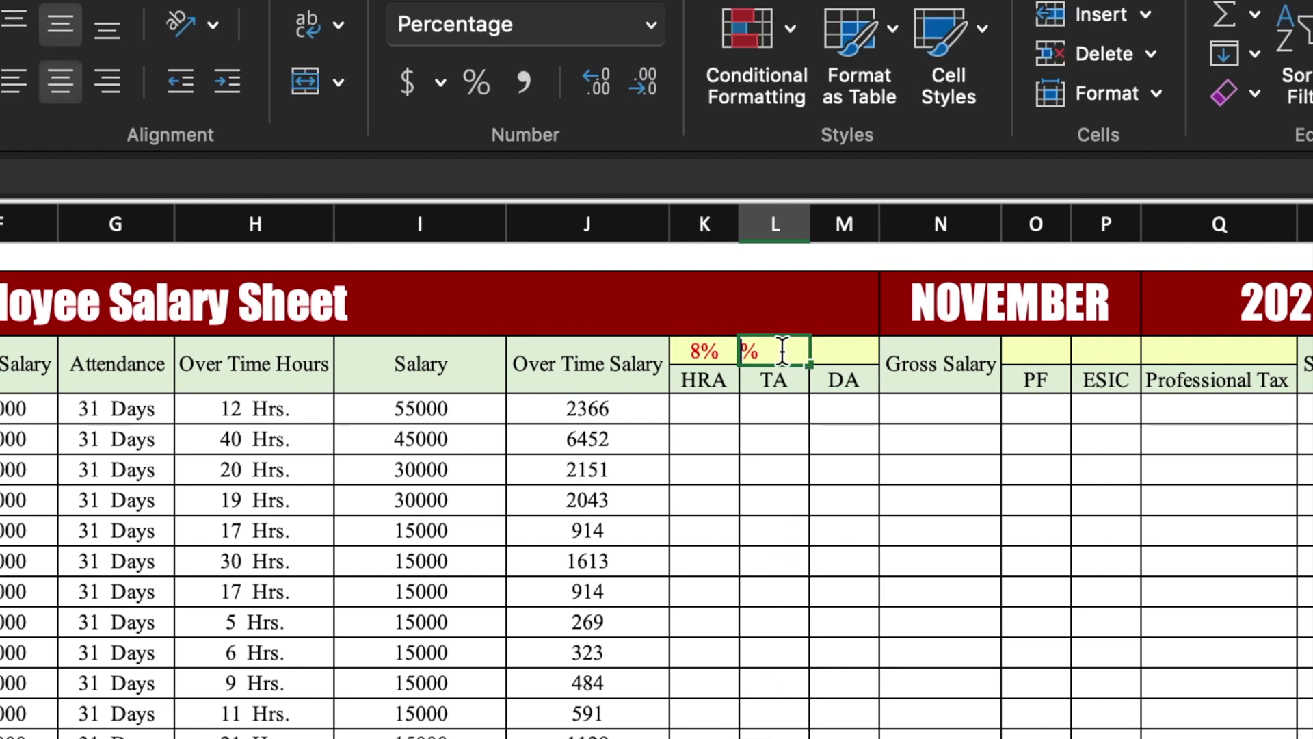
{"action": "left_click", "coordinate": [846, 350]}
{"action": "type", "text": "10"}
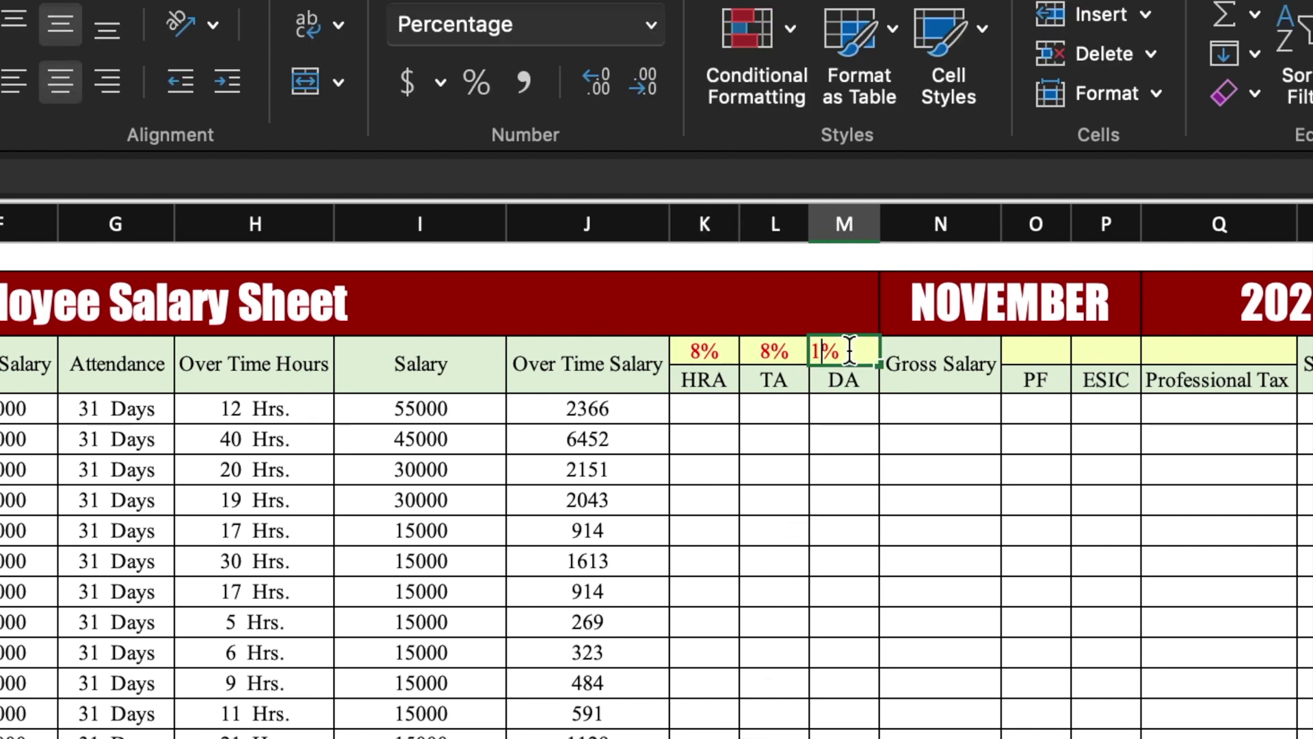
{"action": "left_click", "coordinate": [1036, 350]}
{"action": "type", "text": "8"}
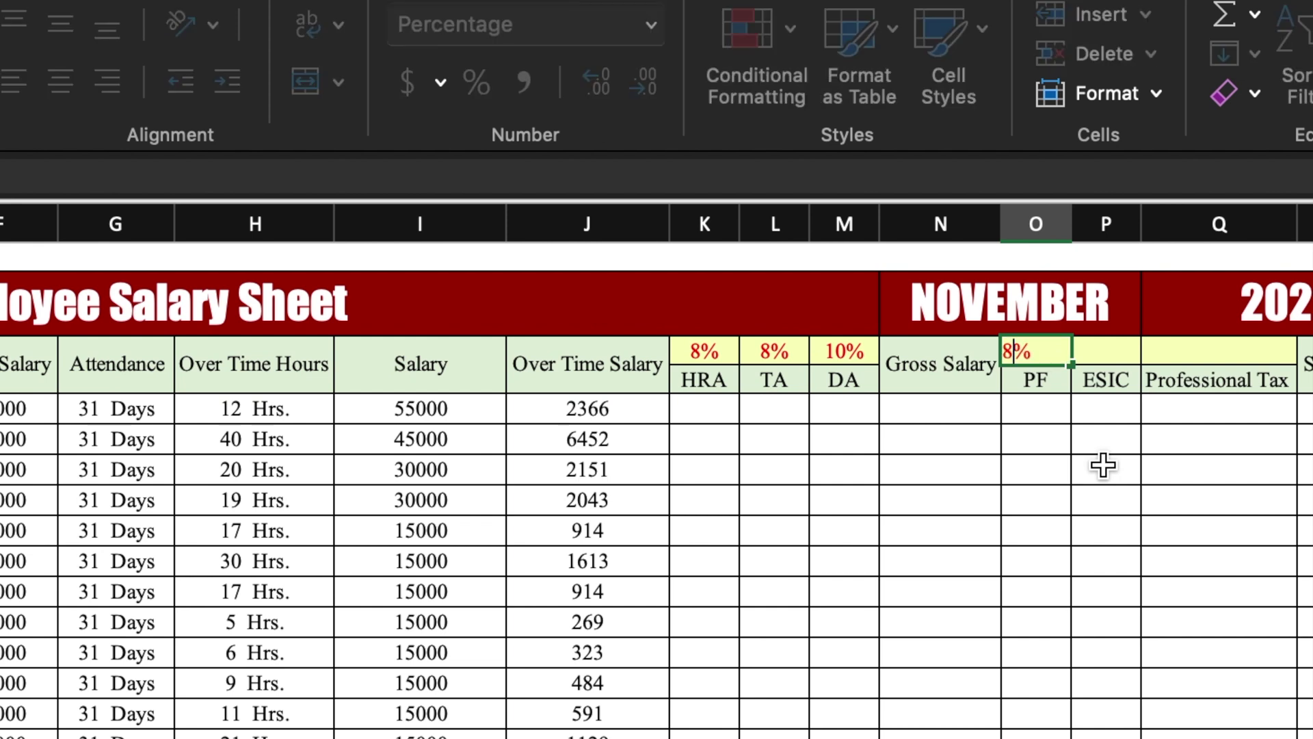
{"action": "left_click", "coordinate": [1113, 347]}
{"action": "type", "text": "2"}
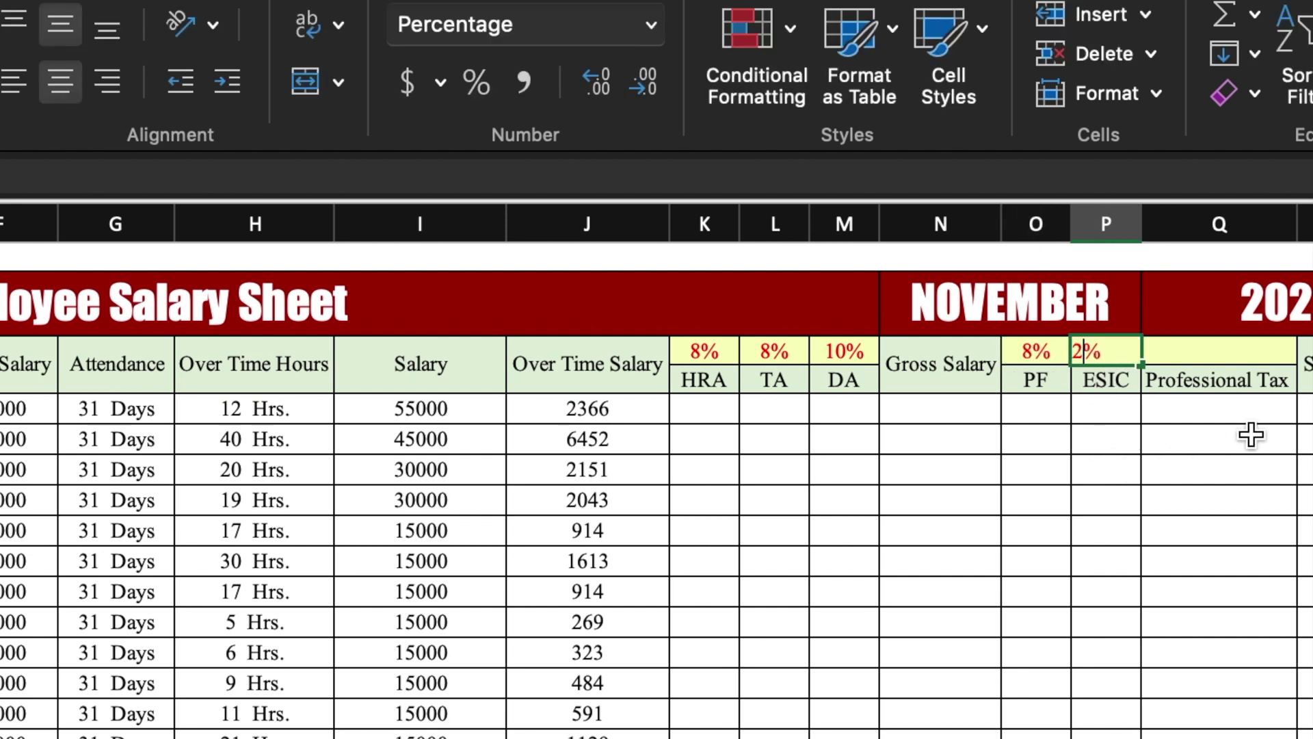
- Enter 200 as the professional tax amount in Q3 and center it
{"action": "left_click", "coordinate": [1234, 356]}
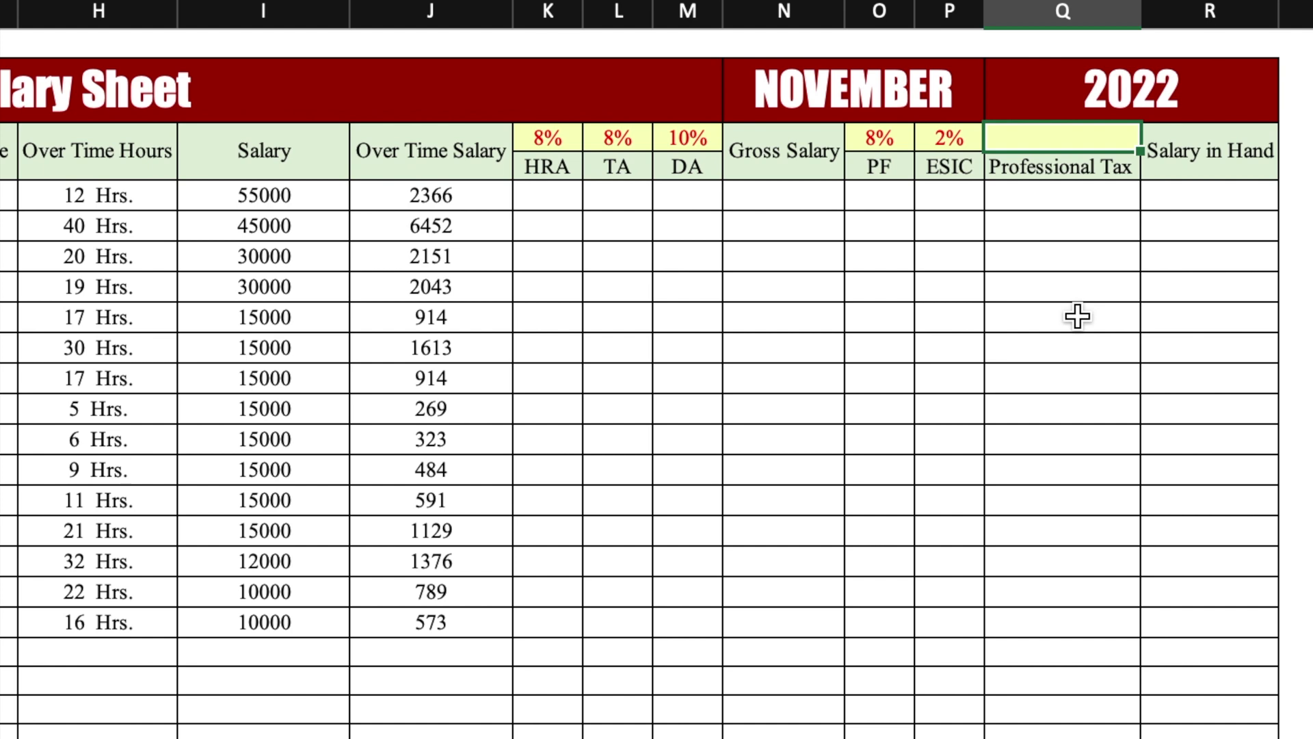
{"action": "type", "text": "200"}
{"action": "key", "text": "ctrl+Return"}
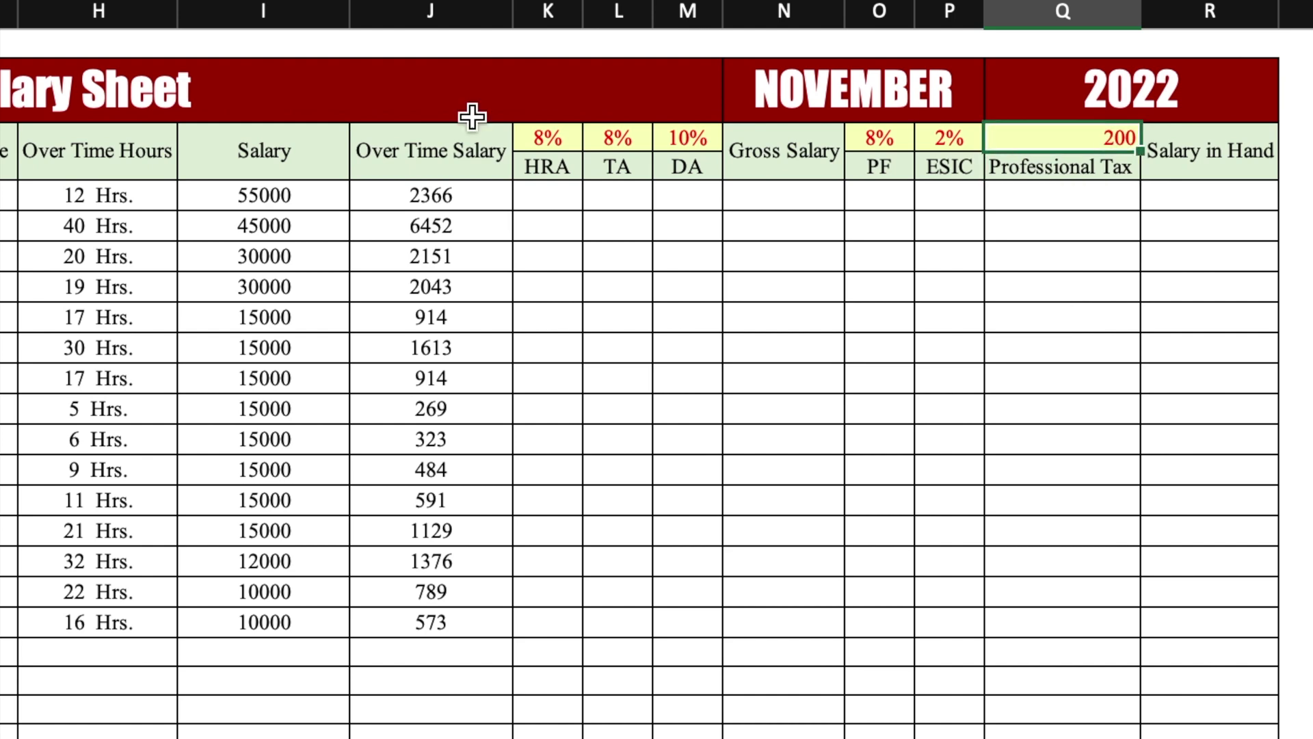
{"action": "key", "text": "super+e"}
- Give the professional tax amount in Q3 the custom number format "Rs." #
{"action": "right_click", "coordinate": [1092, 132]}
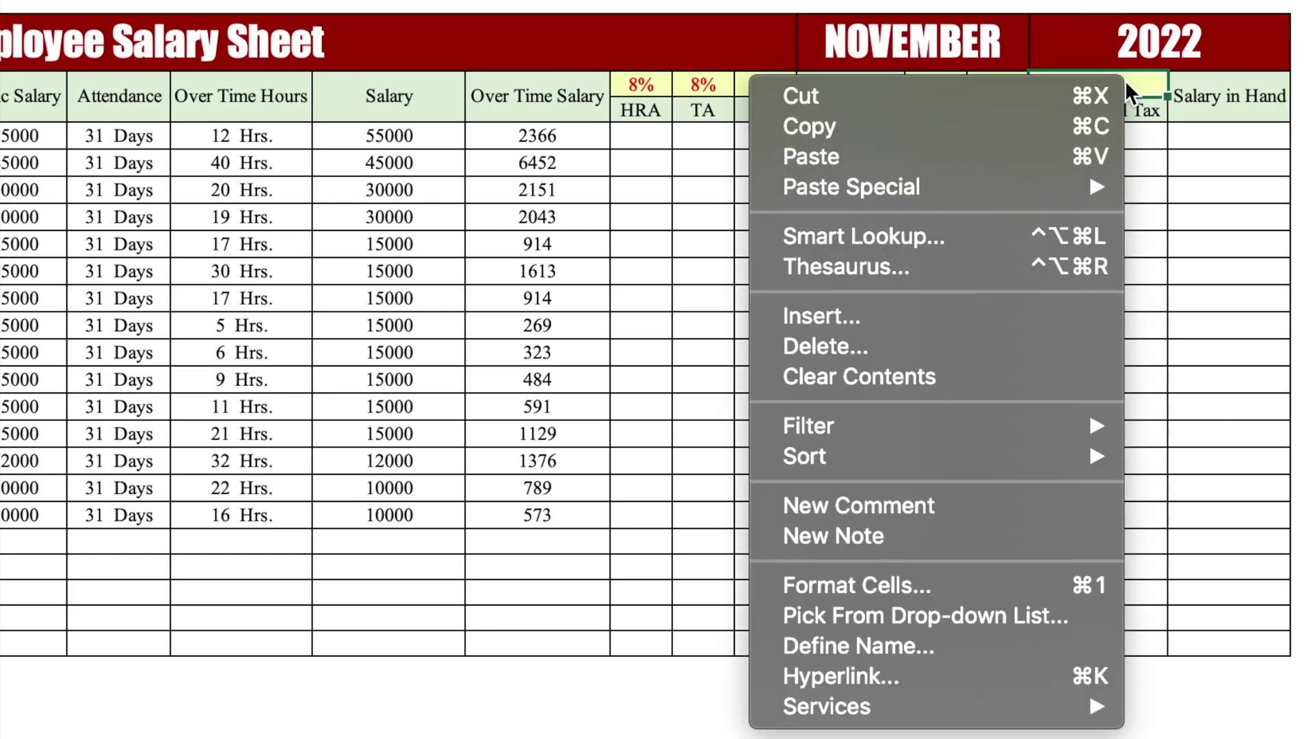
{"action": "left_click", "coordinate": [948, 586]}
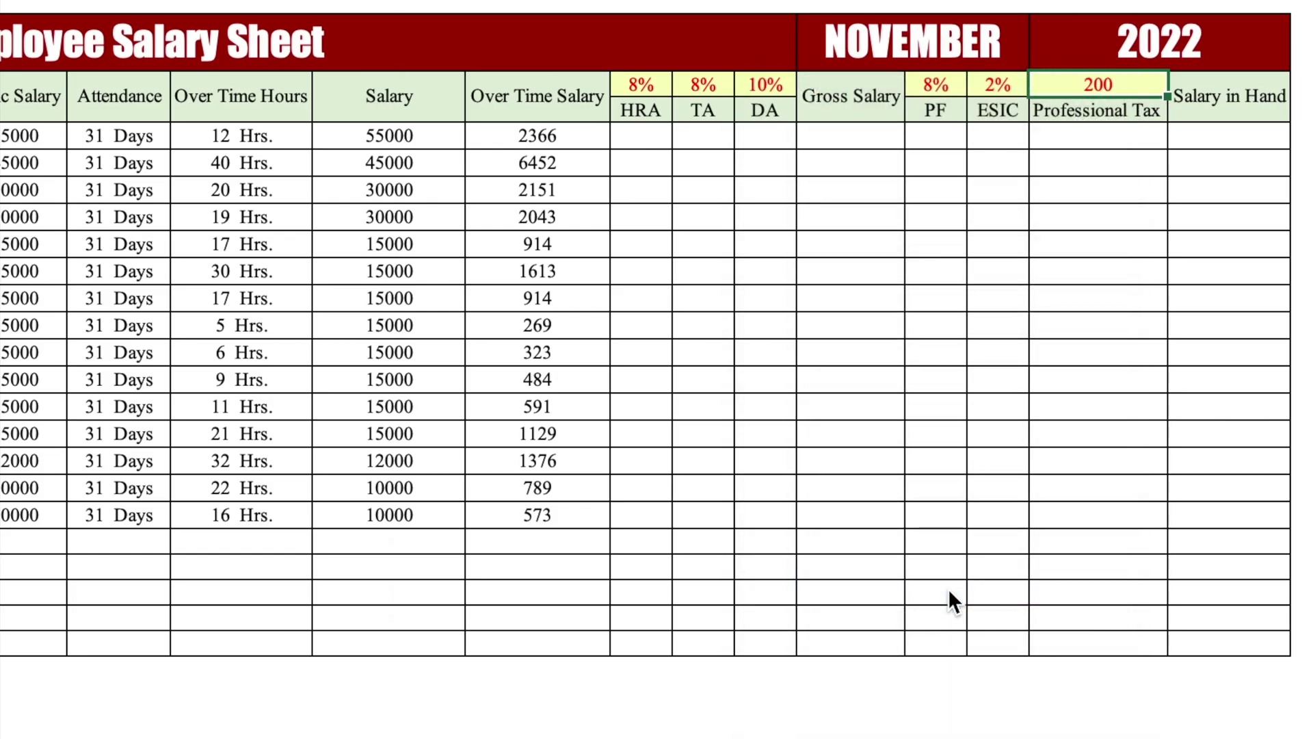
{"action": "left_click", "coordinate": [584, 462]}
{"action": "double_click", "coordinate": [962, 266]}
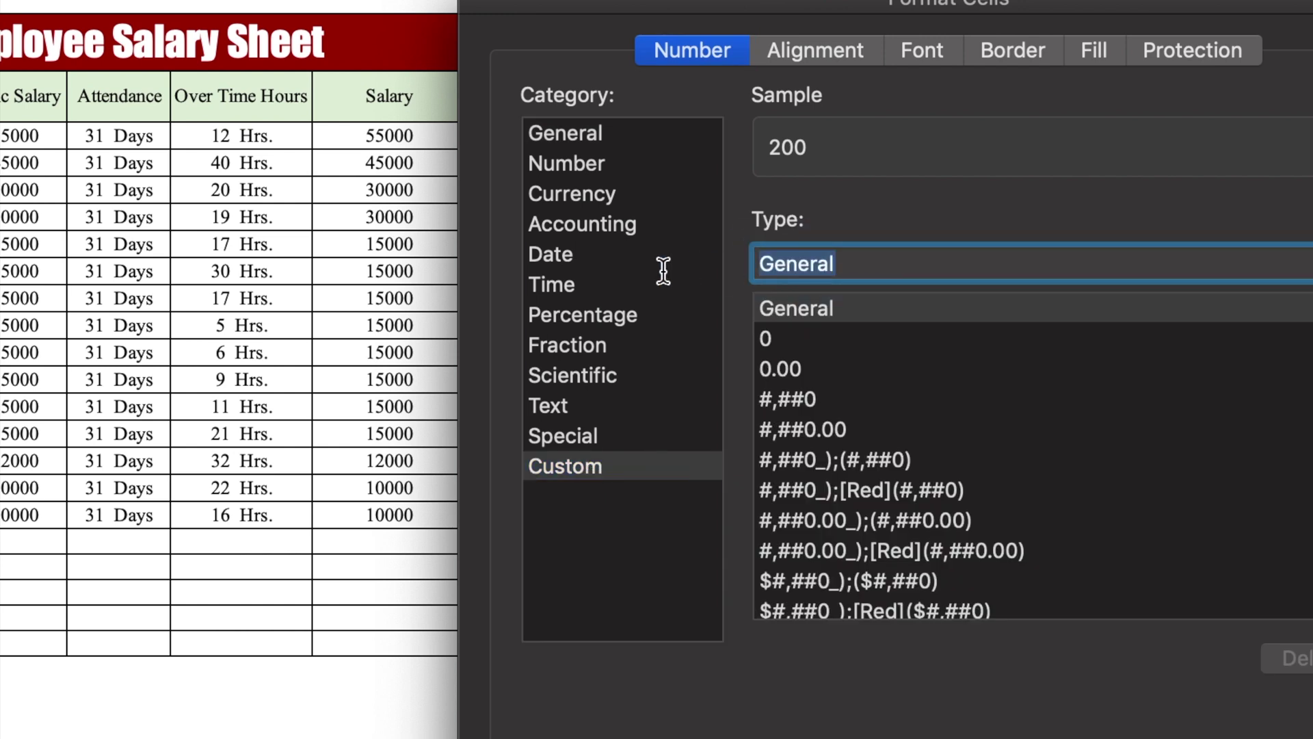
{"action": "key", "text": "BackSpace"}
{"action": "type", "text": "\"Rs."}
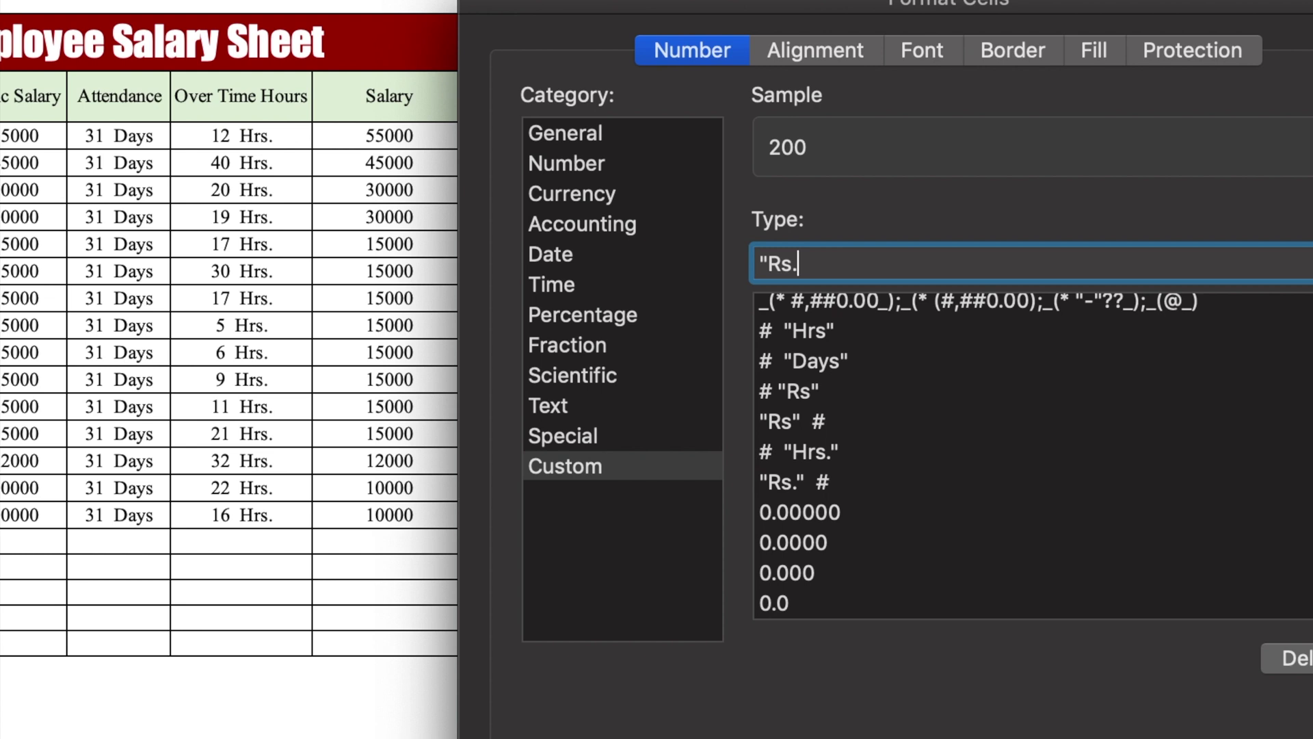
{"action": "type", "text": "\""}
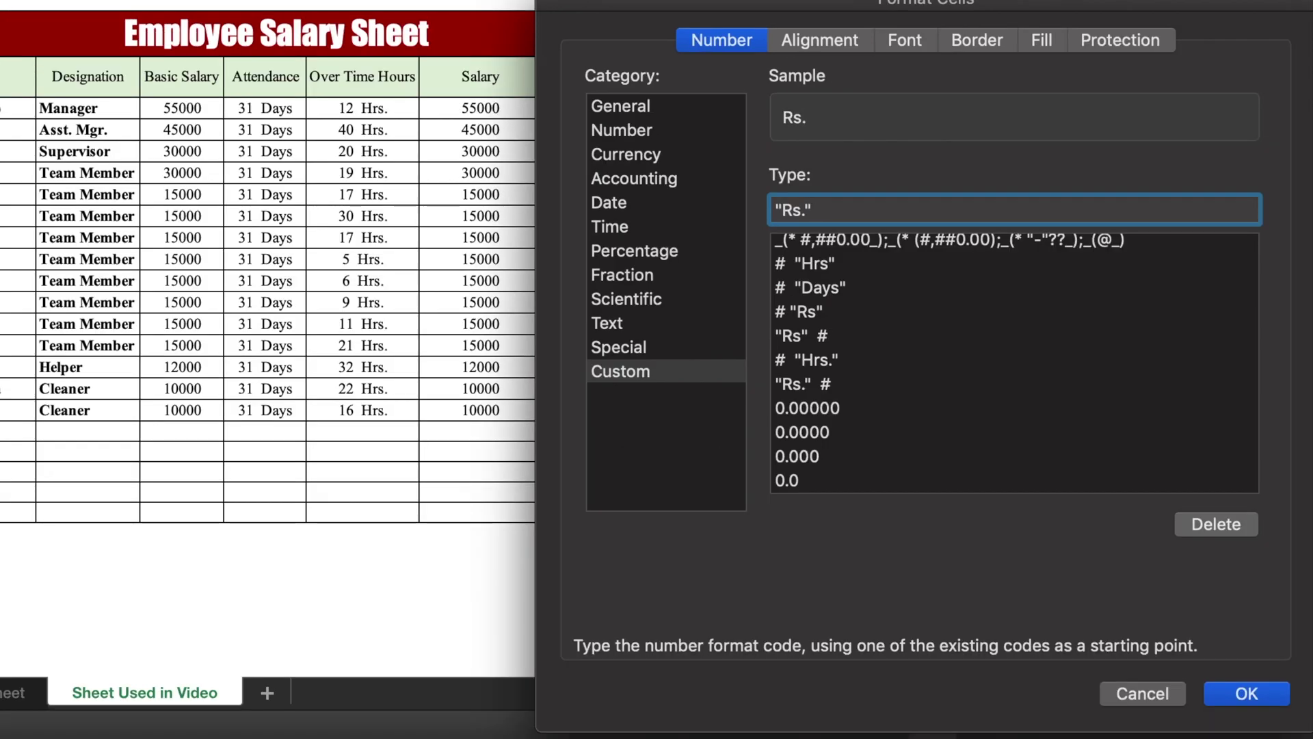
{"action": "type", "text": "  #"}
{"action": "left_click", "coordinate": [1261, 692]}
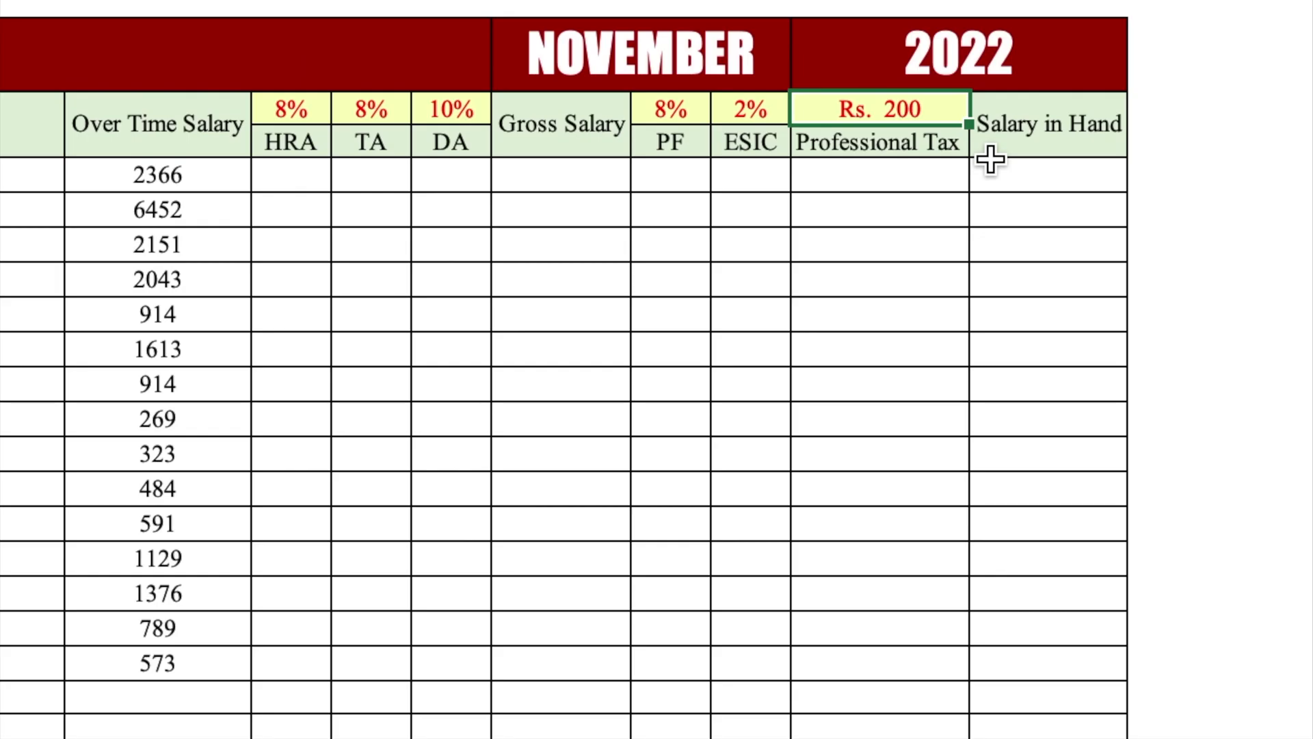
- Enter the absolute reference =$Q$3 in Q5 as the first employee's professional tax
{"action": "left_click", "coordinate": [917, 279]}
{"action": "left_click", "coordinate": [890, 171]}
{"action": "type", "text": "="}
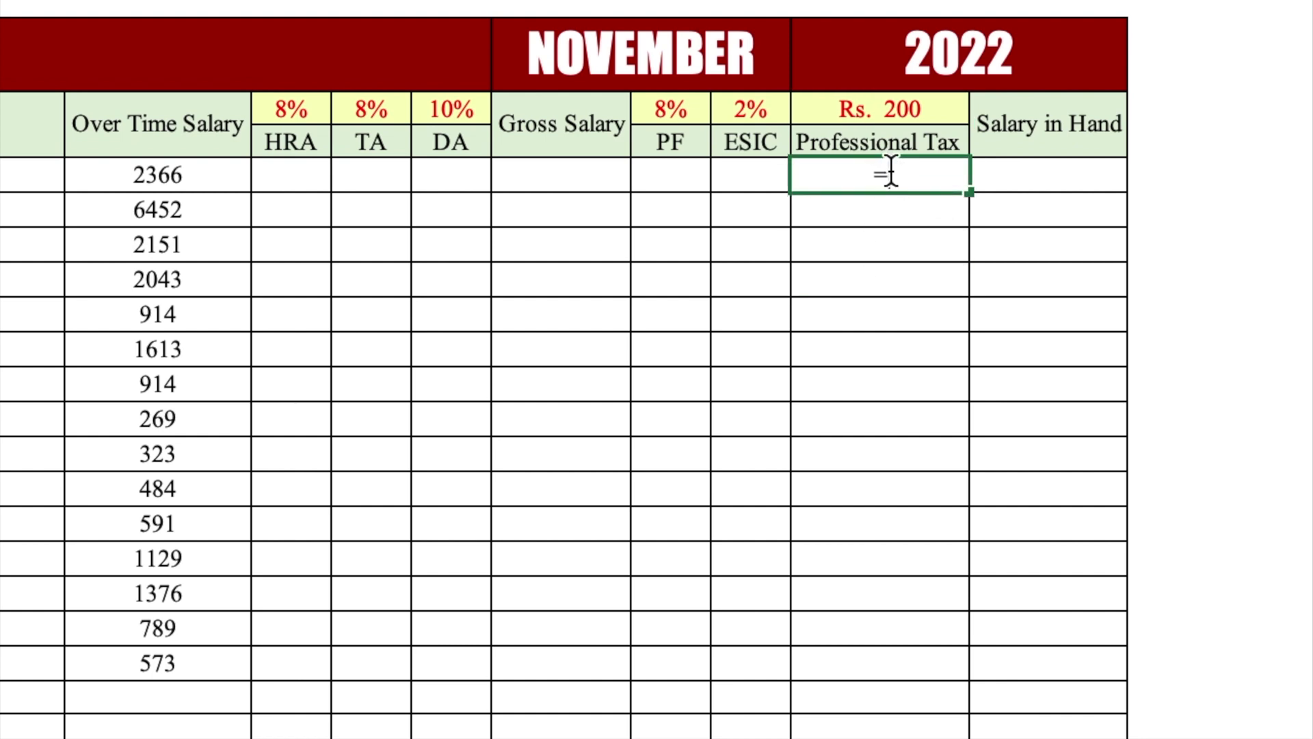
{"action": "left_click", "coordinate": [923, 109]}
{"action": "left_click", "coordinate": [826, 176]}
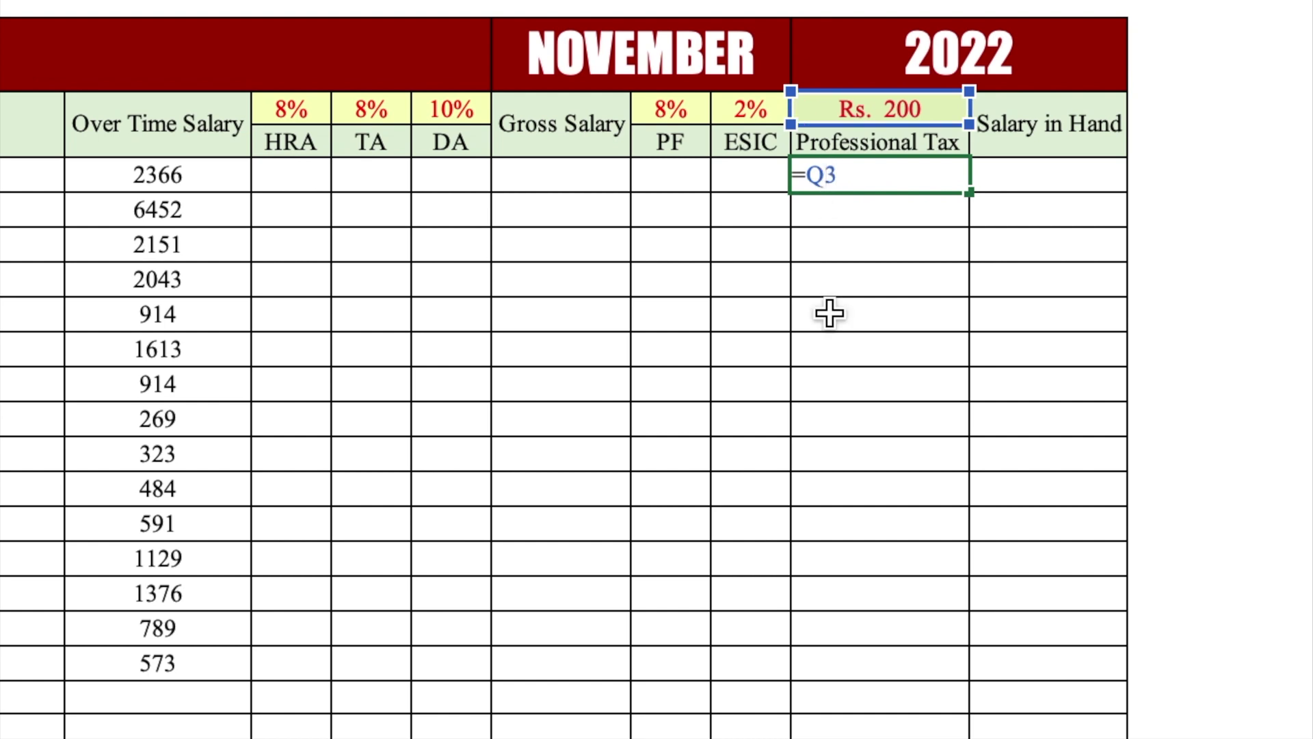
{"action": "key", "text": "F4"}
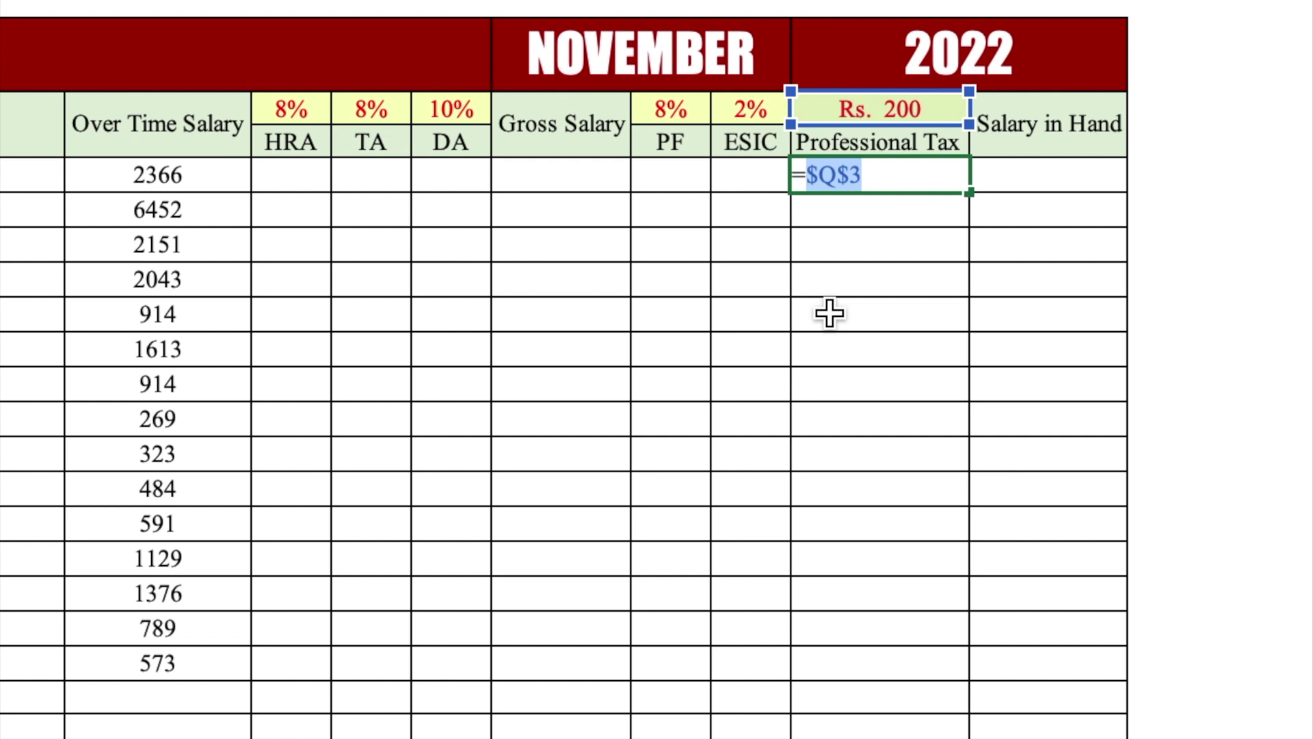
{"action": "key", "text": "ctrl+Return"}
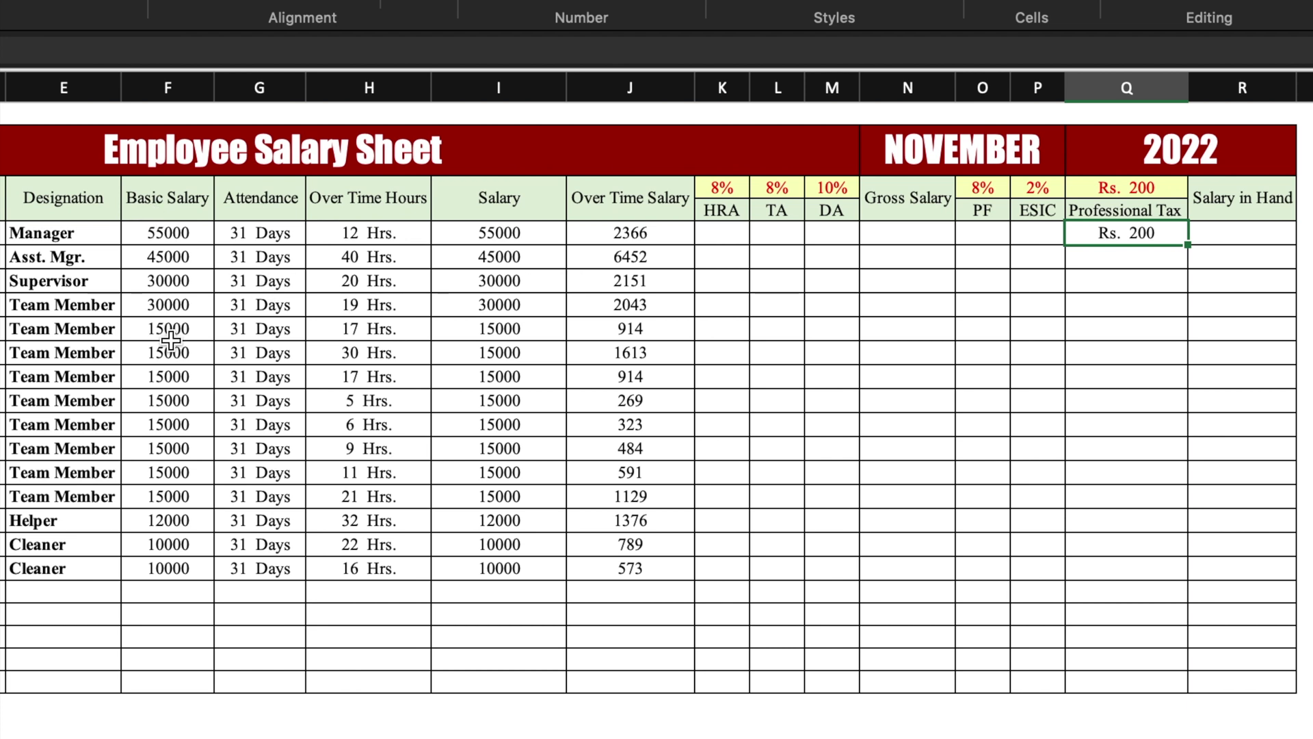
- Fill the professional tax formula down to Q19, and test it by clearing the basic salaries in F5:F19 and restoring them
{"action": "double_click", "coordinate": [1188, 244]}
{"action": "left_click", "coordinate": [942, 456]}
{"action": "left_click_drag", "start_coordinate": [186, 235], "coordinate": [191, 564]}
{"action": "key", "text": "Delete"}
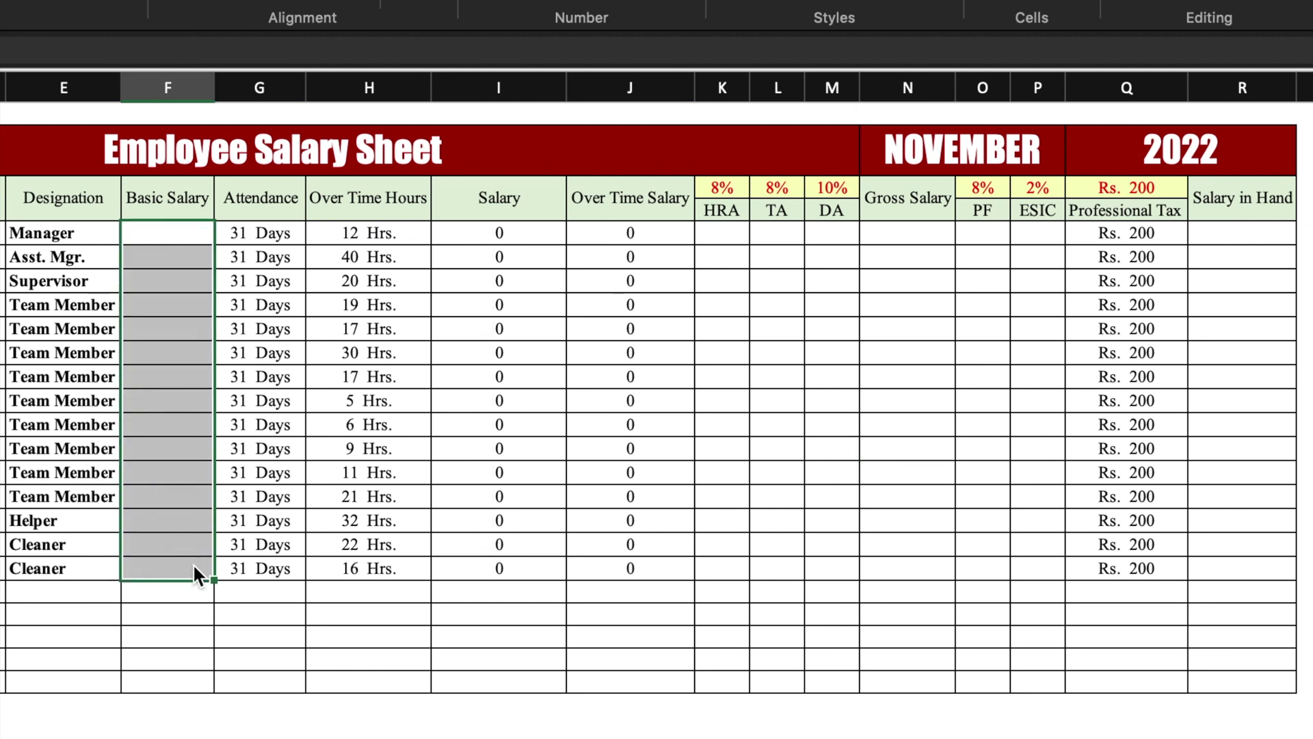
{"action": "key", "text": "ctrl+z"}
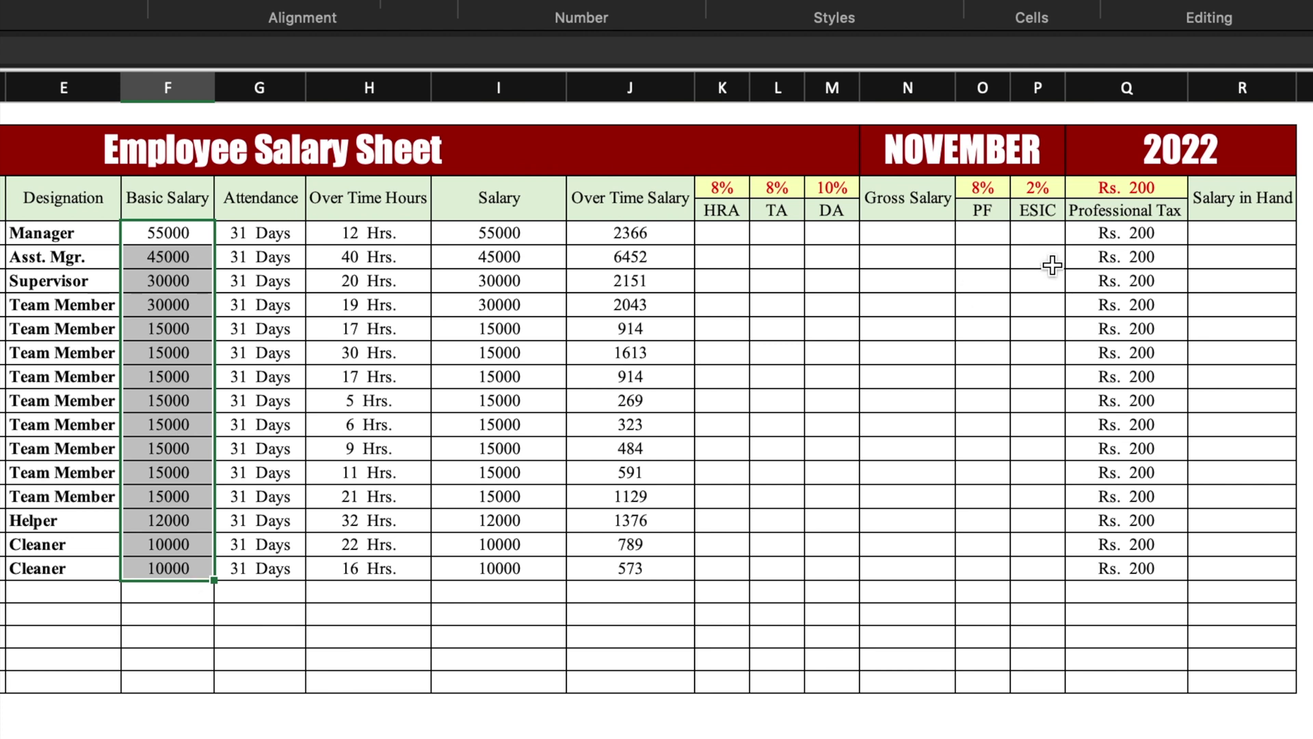
- Change the professional tax formula in Q5 to =IF(F5=0,"0",$Q$3) and fill it down to Q19
{"action": "left_click", "coordinate": [1119, 236]}
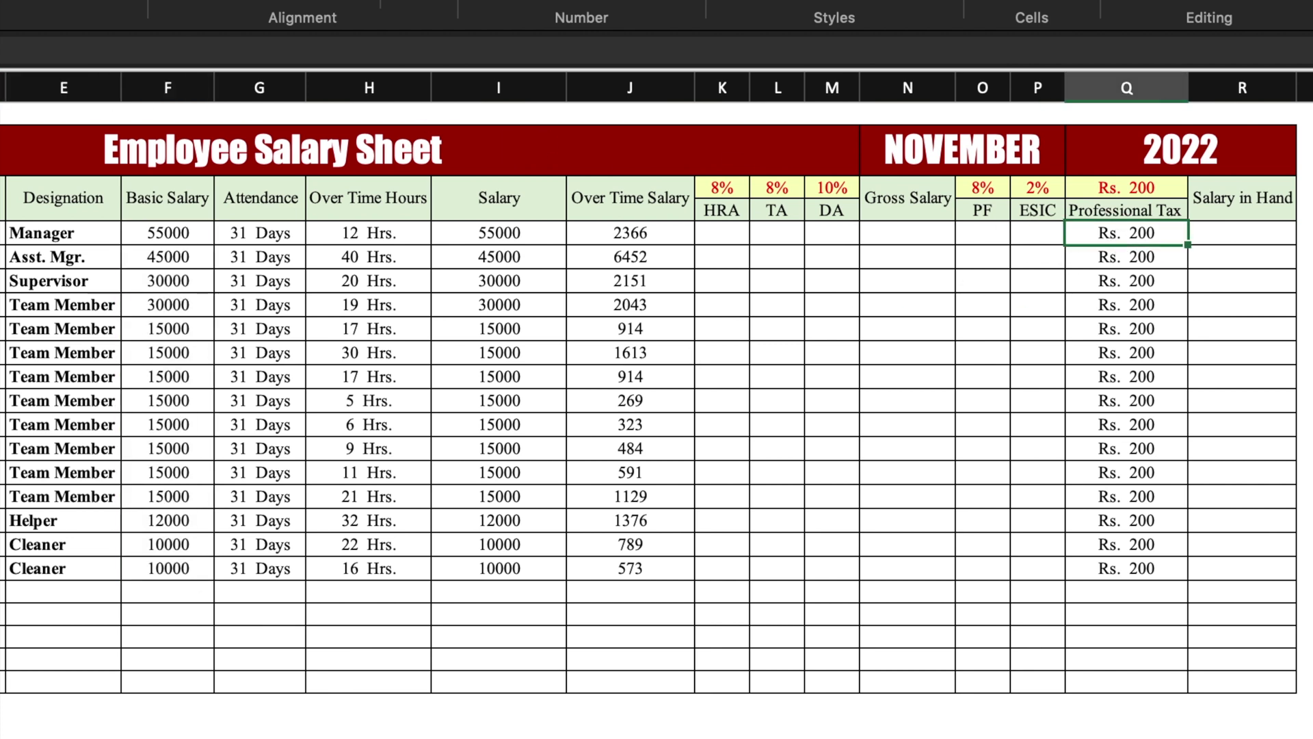
{"action": "type", "text": "=$Q$3"}
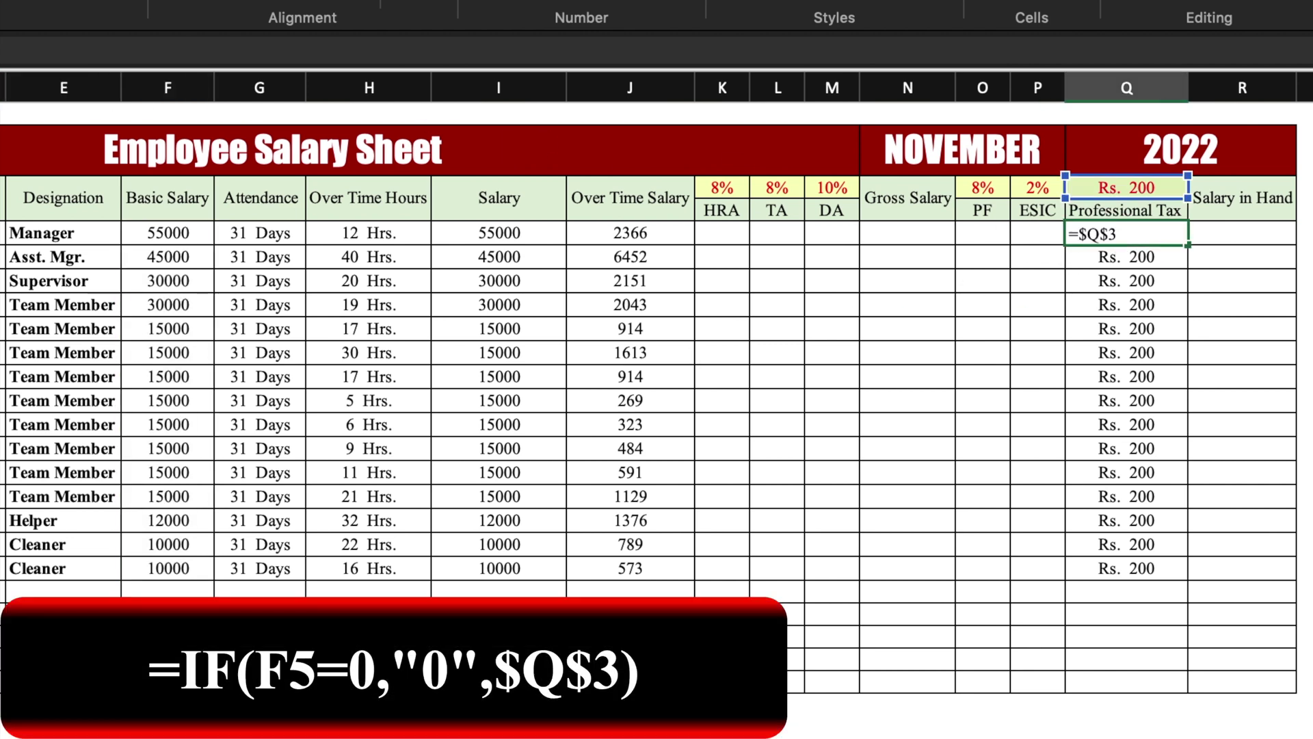
{"action": "type", "text": "if("}
{"action": "left_click", "coordinate": [168, 234]}
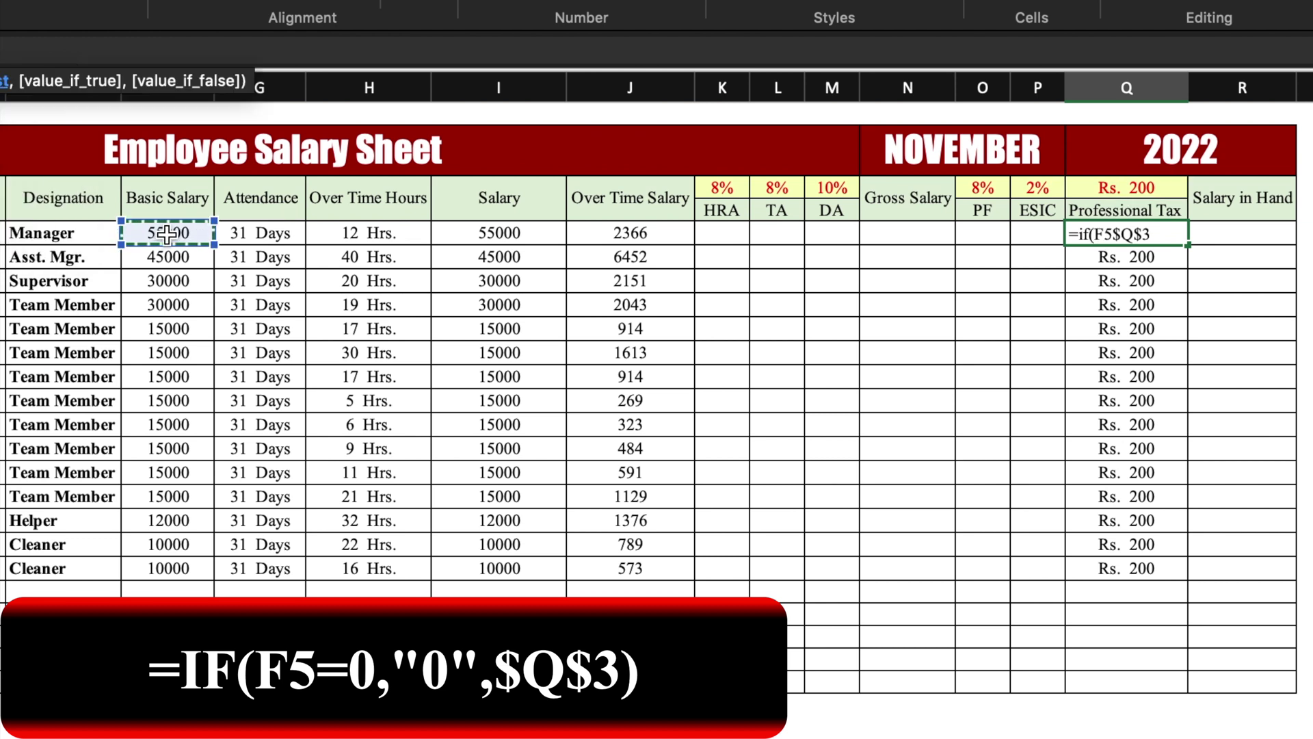
{"action": "type", "text": "="}
{"action": "type", "text": "0,"}
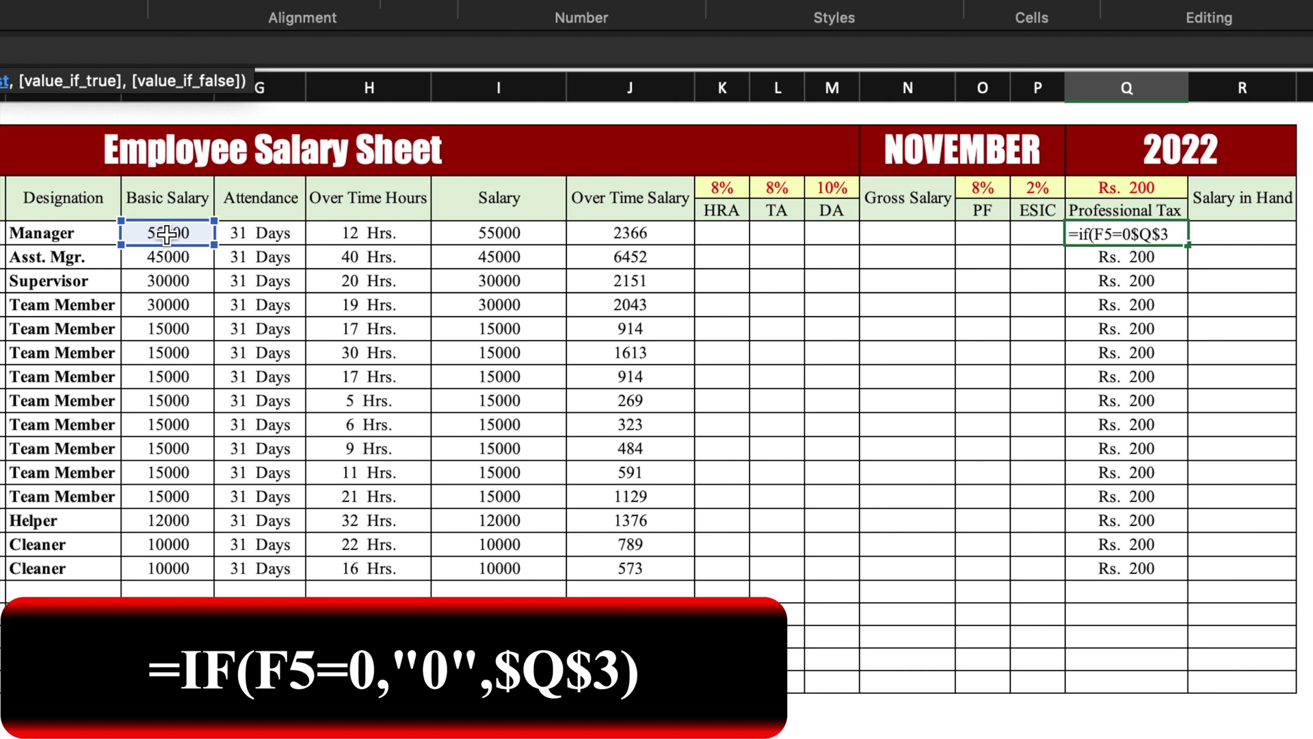
{"action": "type", "text": "\""}
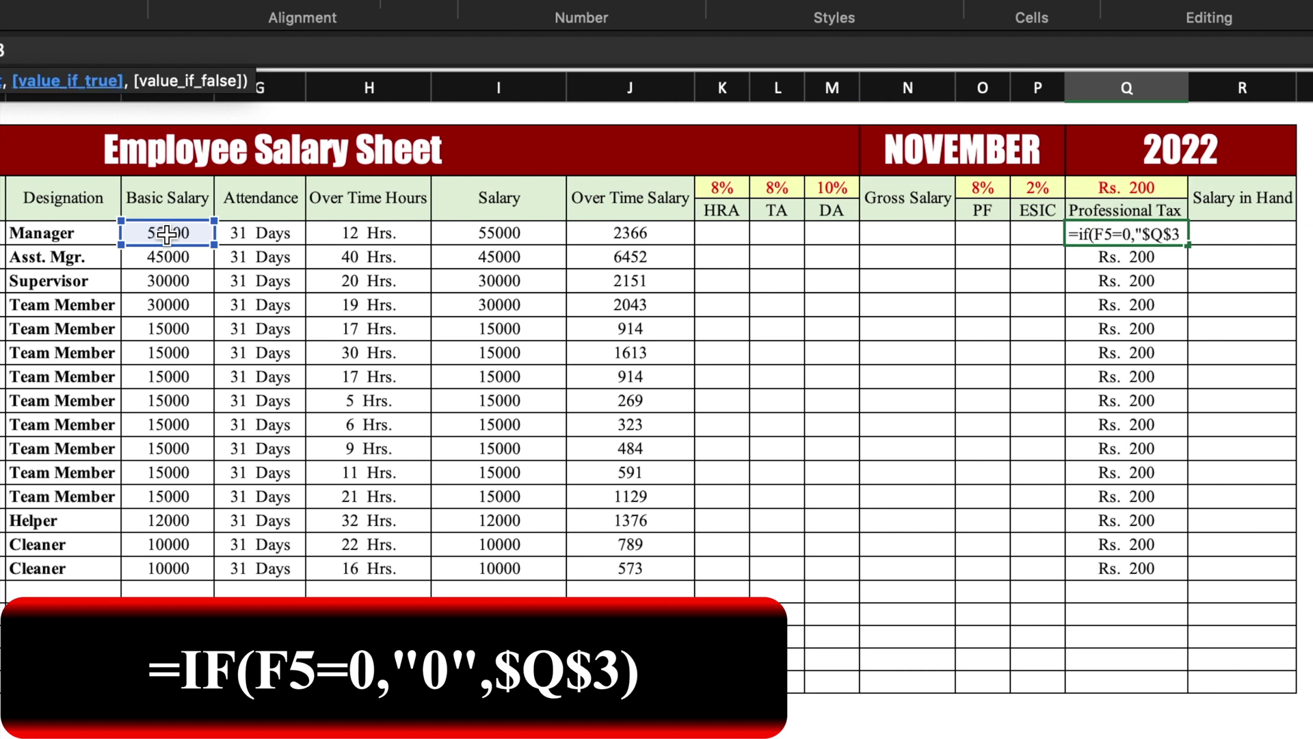
{"action": "type", "text": "0\""}
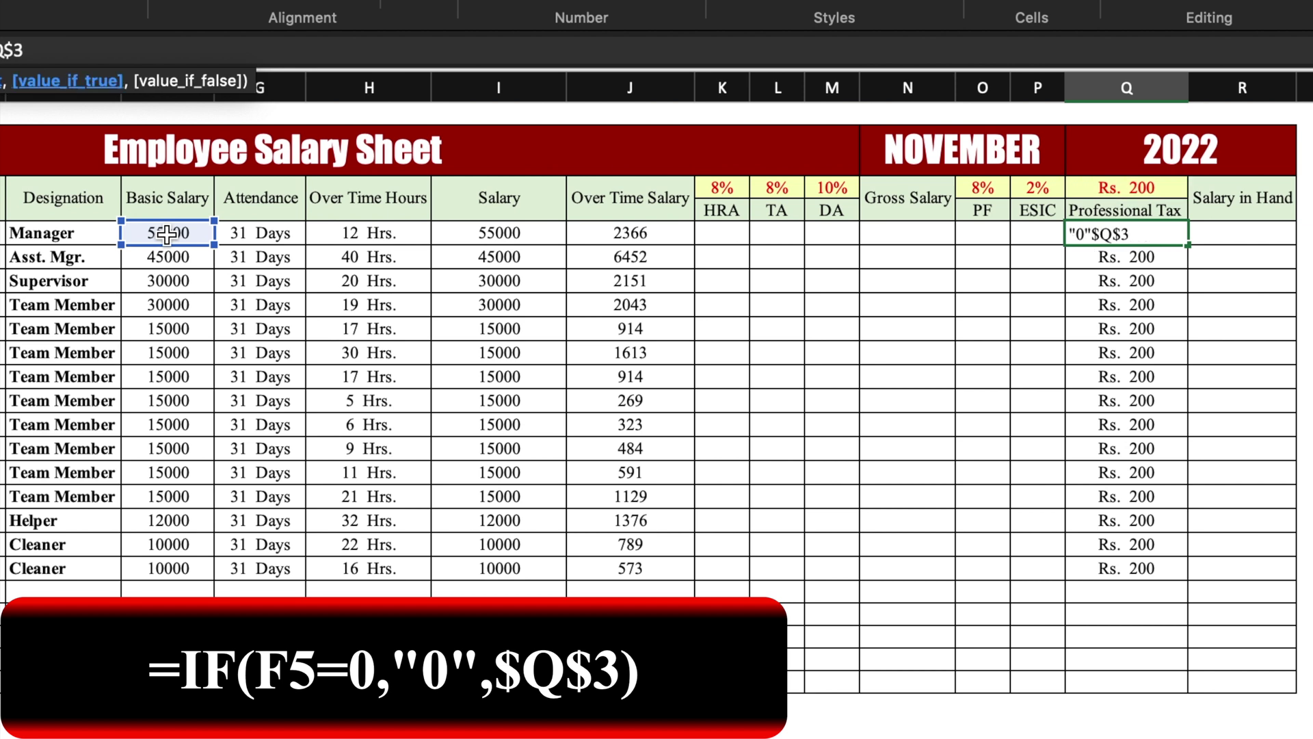
{"action": "type", "text": ","}
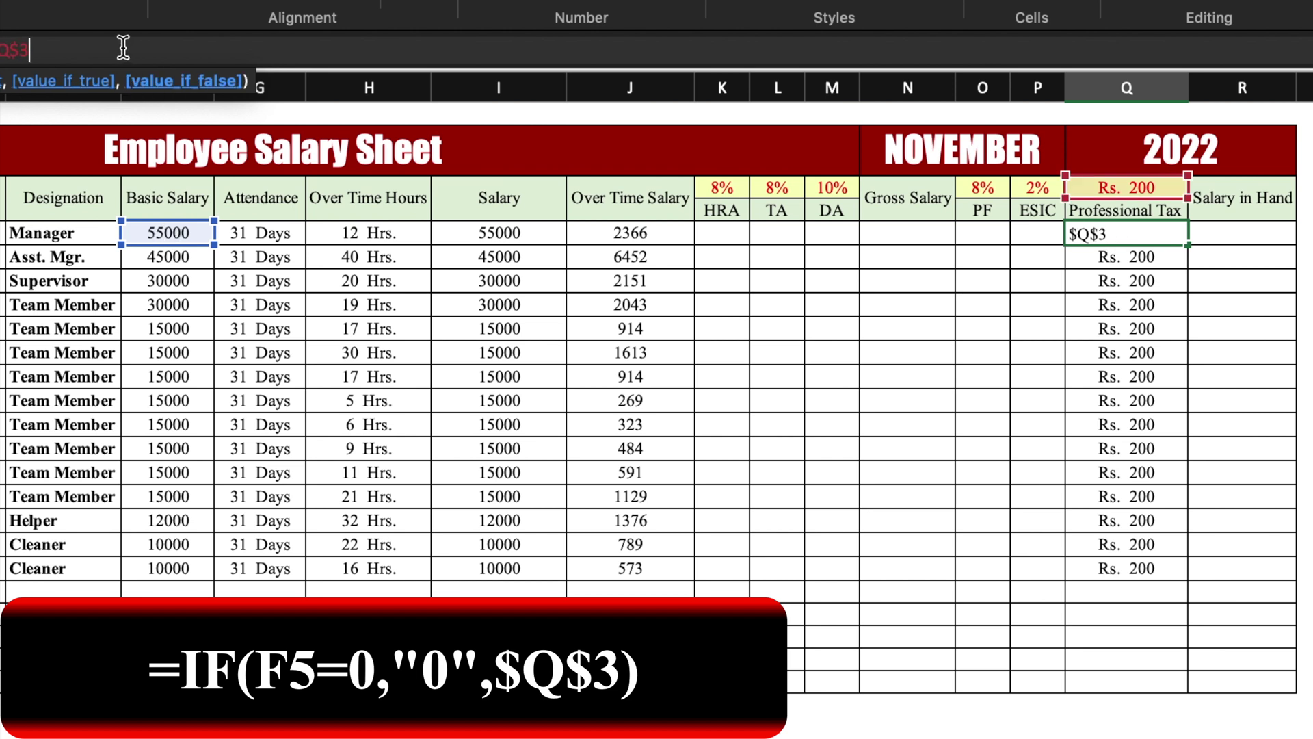
{"action": "type", "text": ")"}
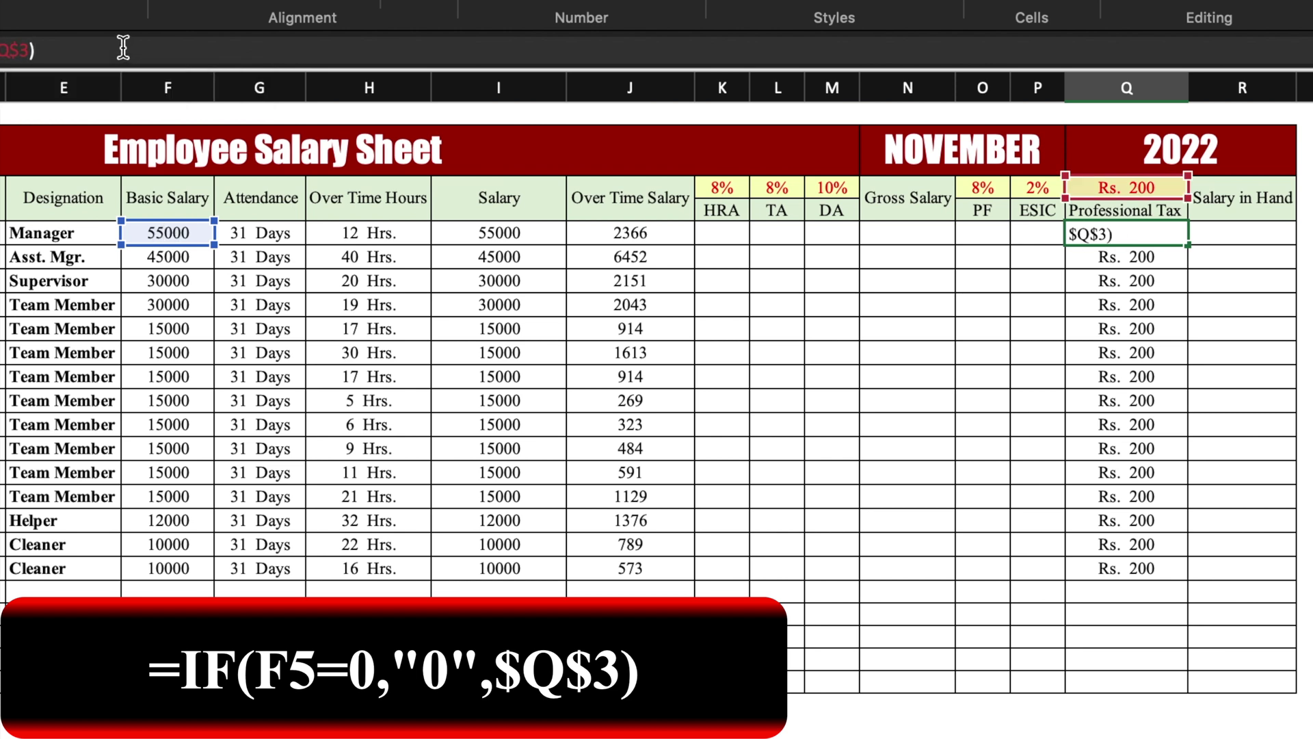
{"action": "key", "text": "Return"}
{"action": "left_click", "coordinate": [1159, 233]}
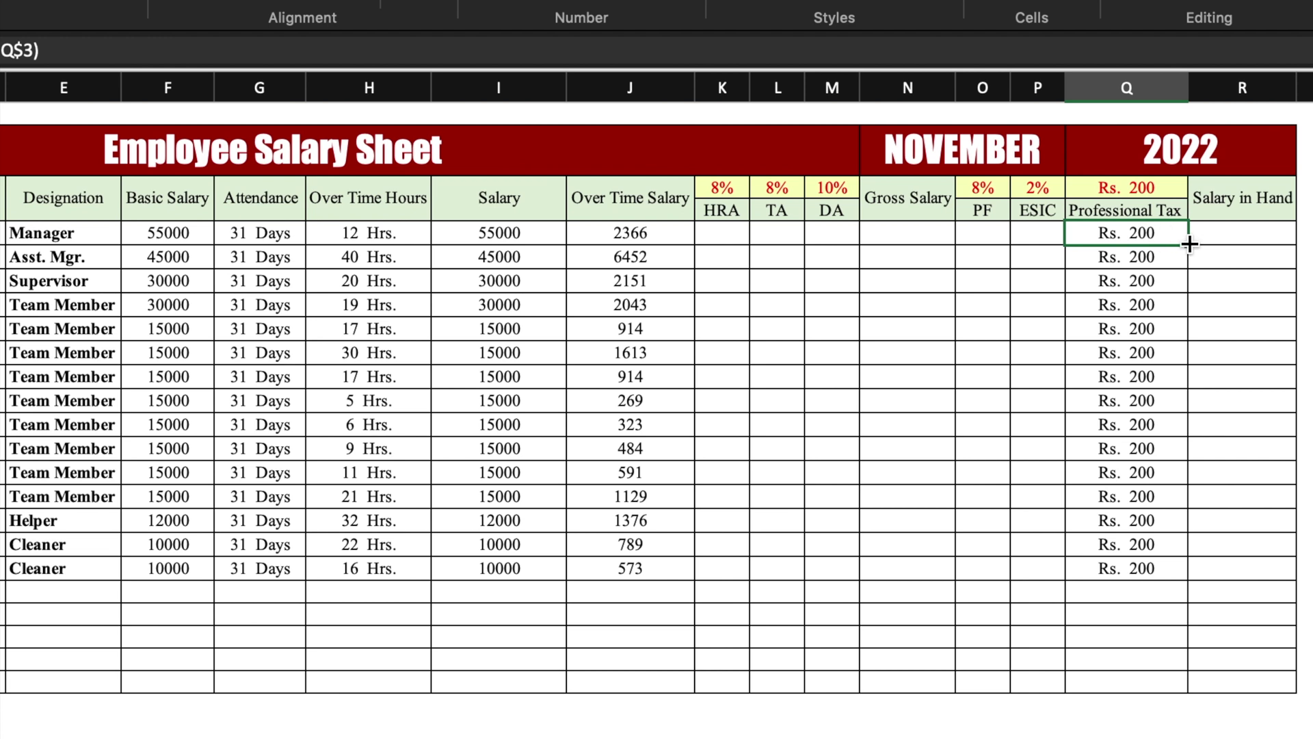
{"action": "left_click_drag", "start_coordinate": [1189, 253], "coordinate": [1190, 575]}
- Test the conditional professional tax formula by clearing the basic salaries in F5:F20, and undo the deletion
{"action": "left_click_drag", "start_coordinate": [168, 232], "coordinate": [188, 589]}
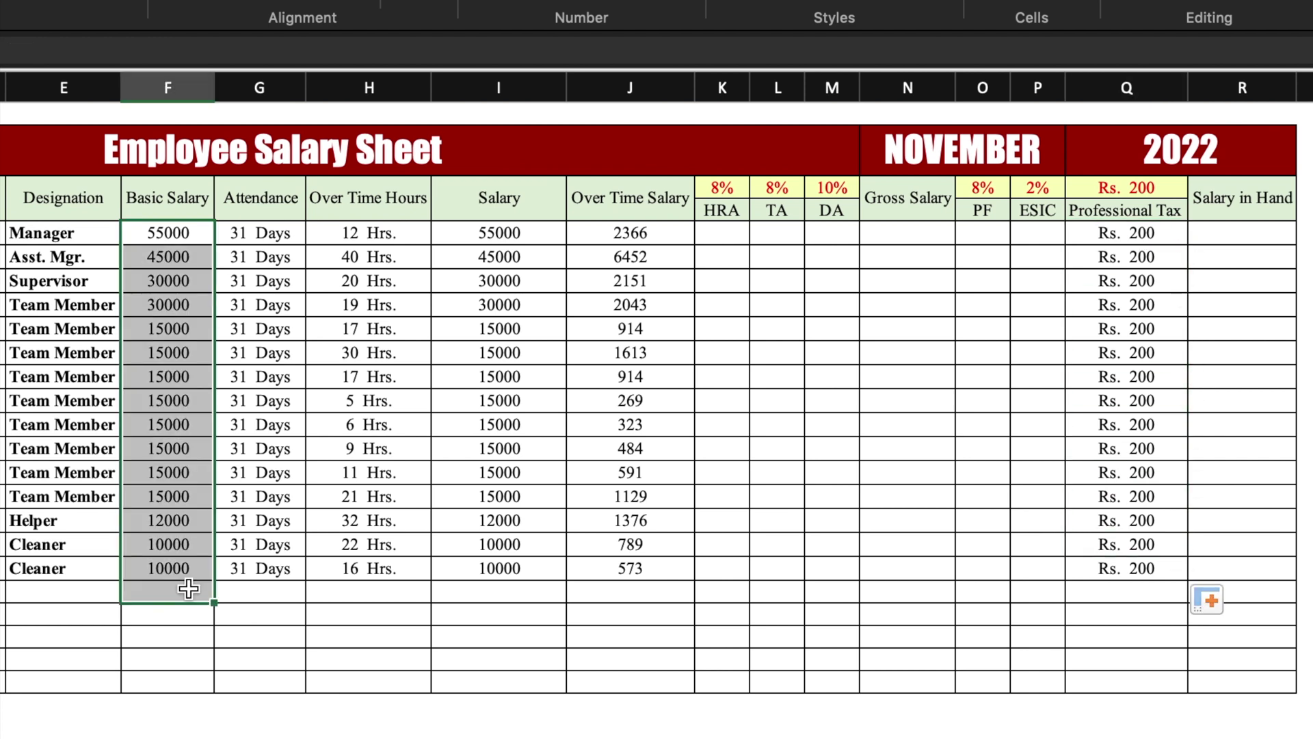
{"action": "key", "text": "Delete"}
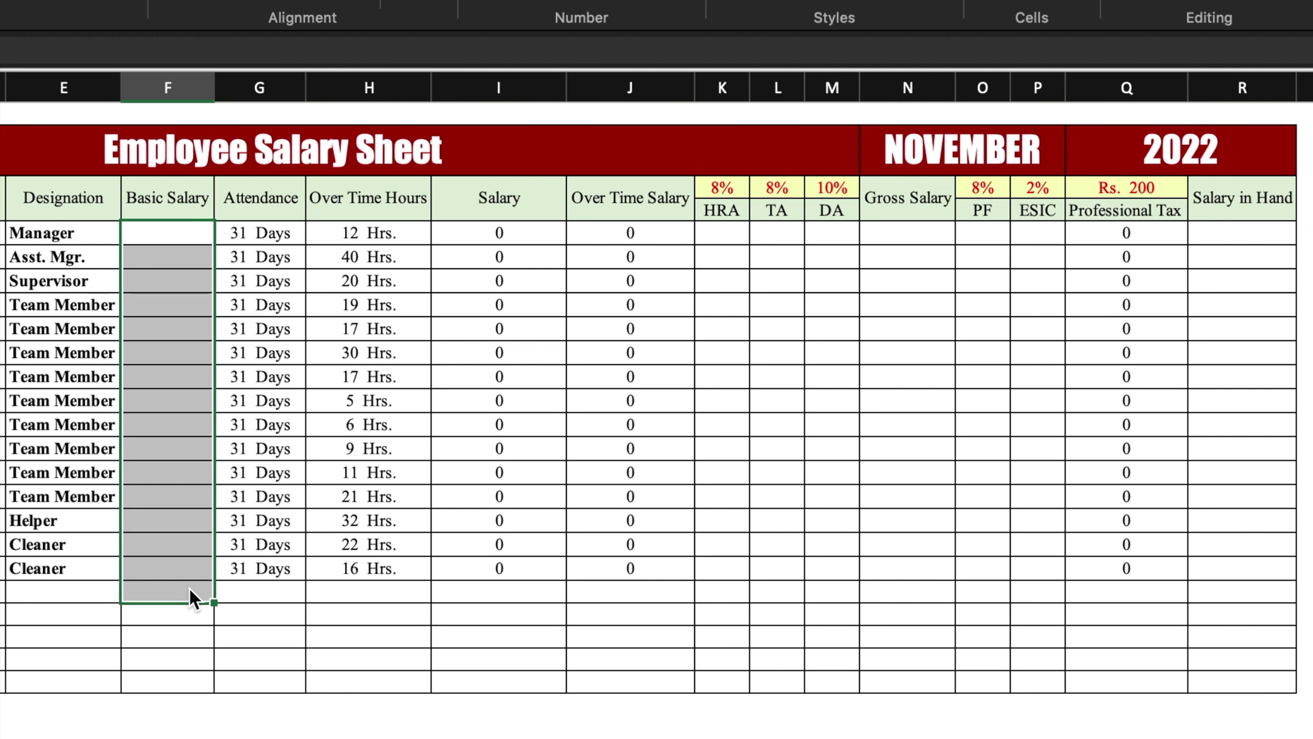
{"action": "key", "text": "ctrl+z"}
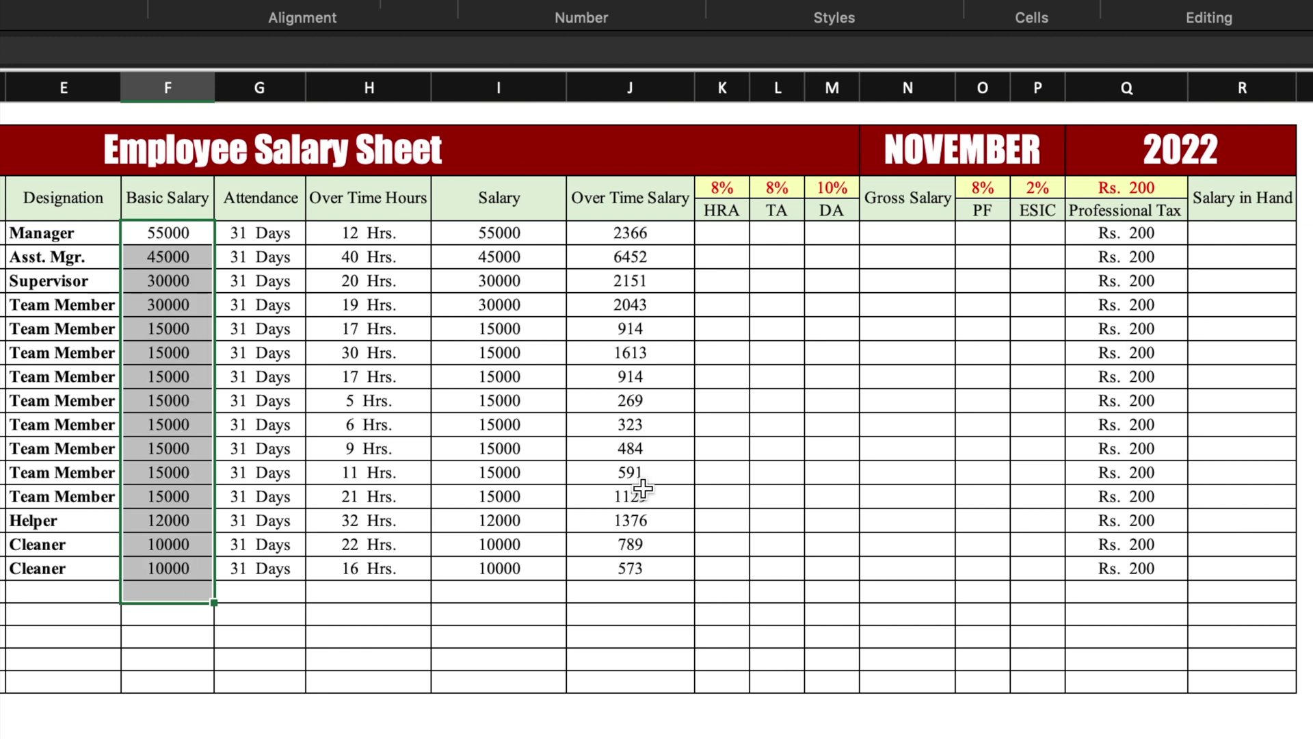
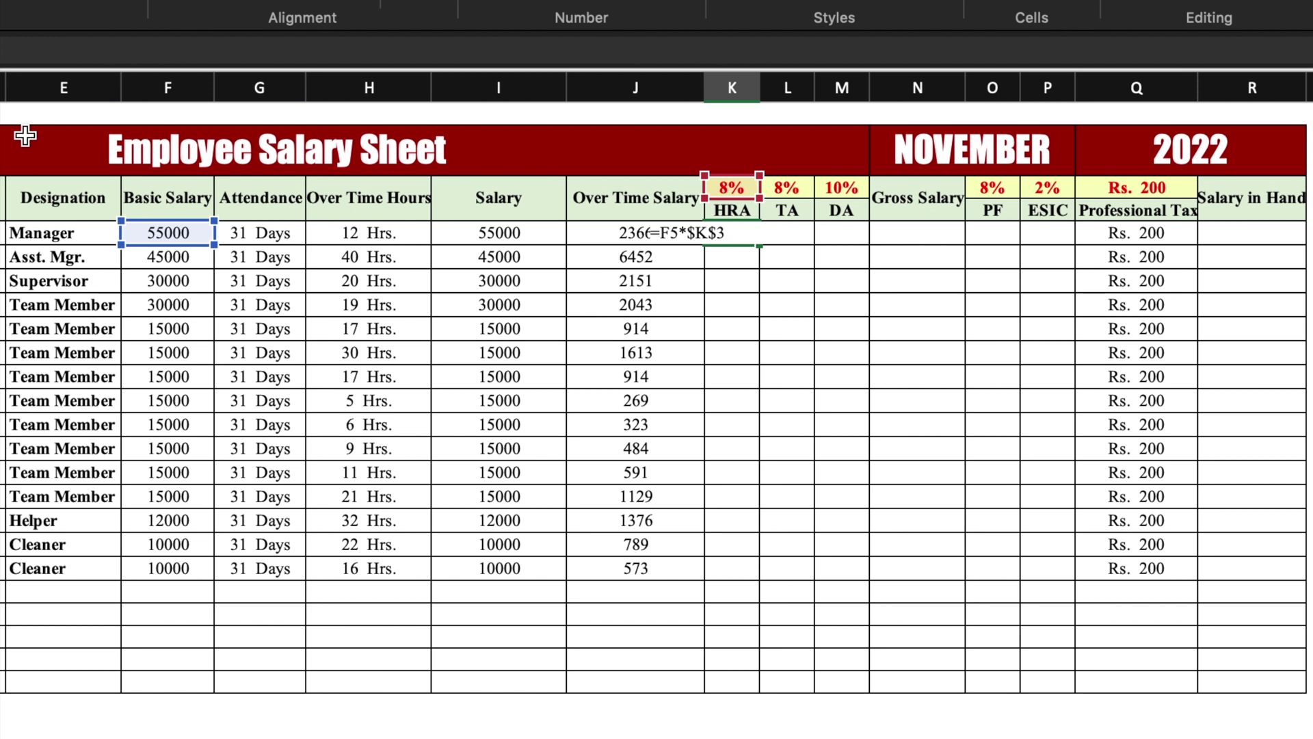
- Enter =F5*$K$3 in K5 as the HRA and fill it down to K19, clearing the surplus formulas in K20:K24
{"action": "key", "text": "Return"}
{"action": "left_click", "coordinate": [735, 234]}
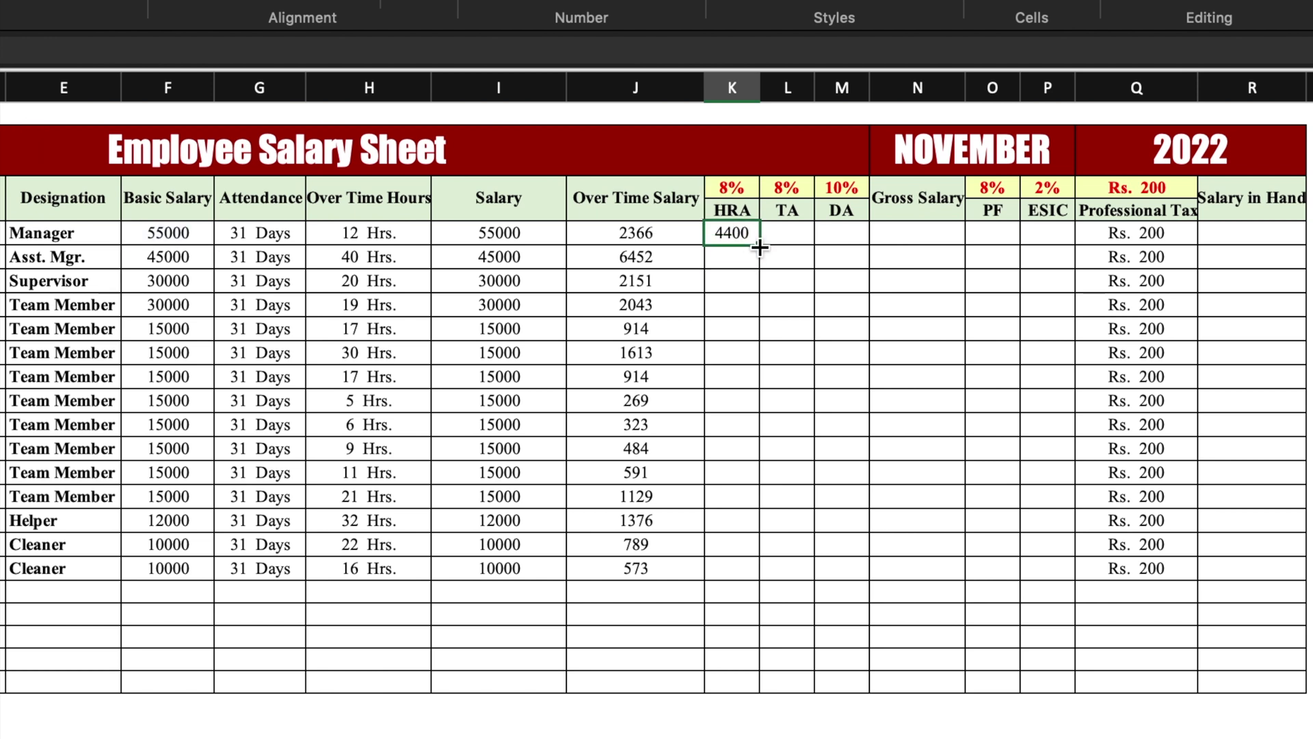
{"action": "left_click_drag", "start_coordinate": [759, 246], "coordinate": [780, 712]}
{"action": "left_click_drag", "start_coordinate": [732, 591], "coordinate": [742, 680]}
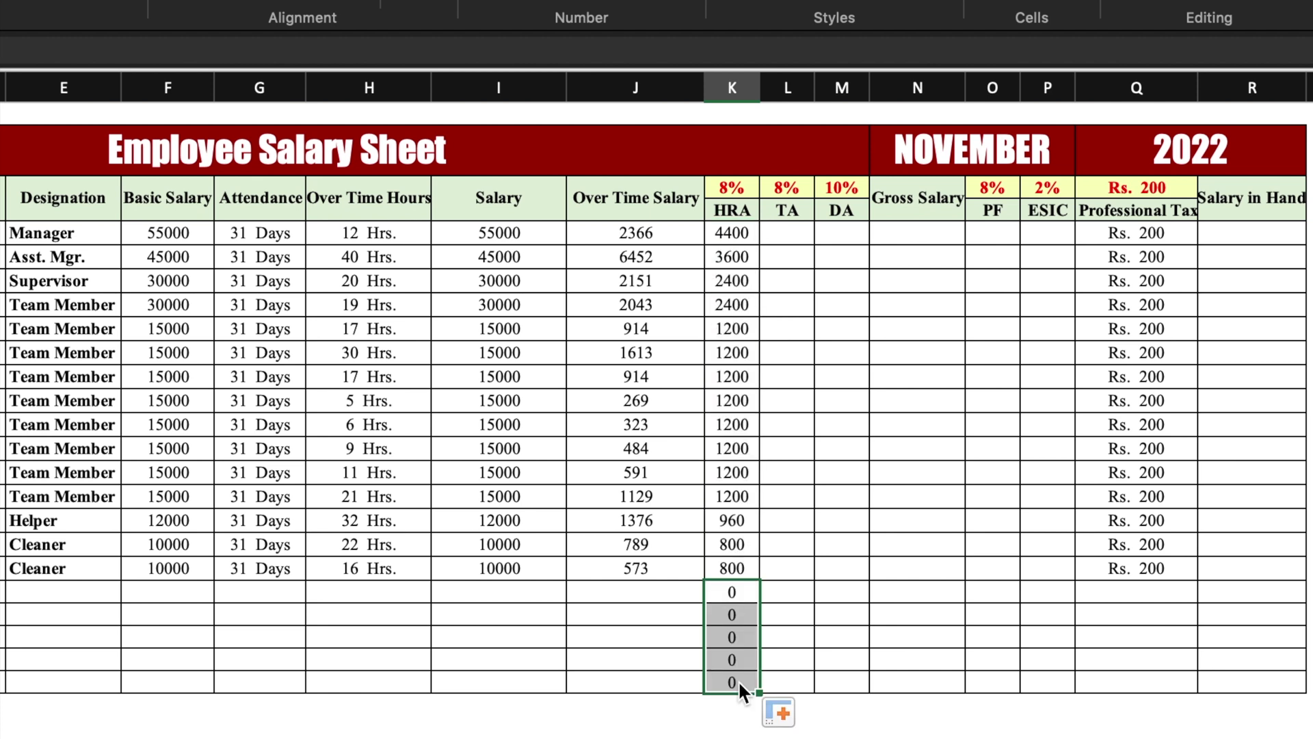
{"action": "key", "text": "Delete"}
- Calculate the TA with =F5*$L$3 in L5 and fill the formula down to L19
{"action": "left_click", "coordinate": [783, 235]}
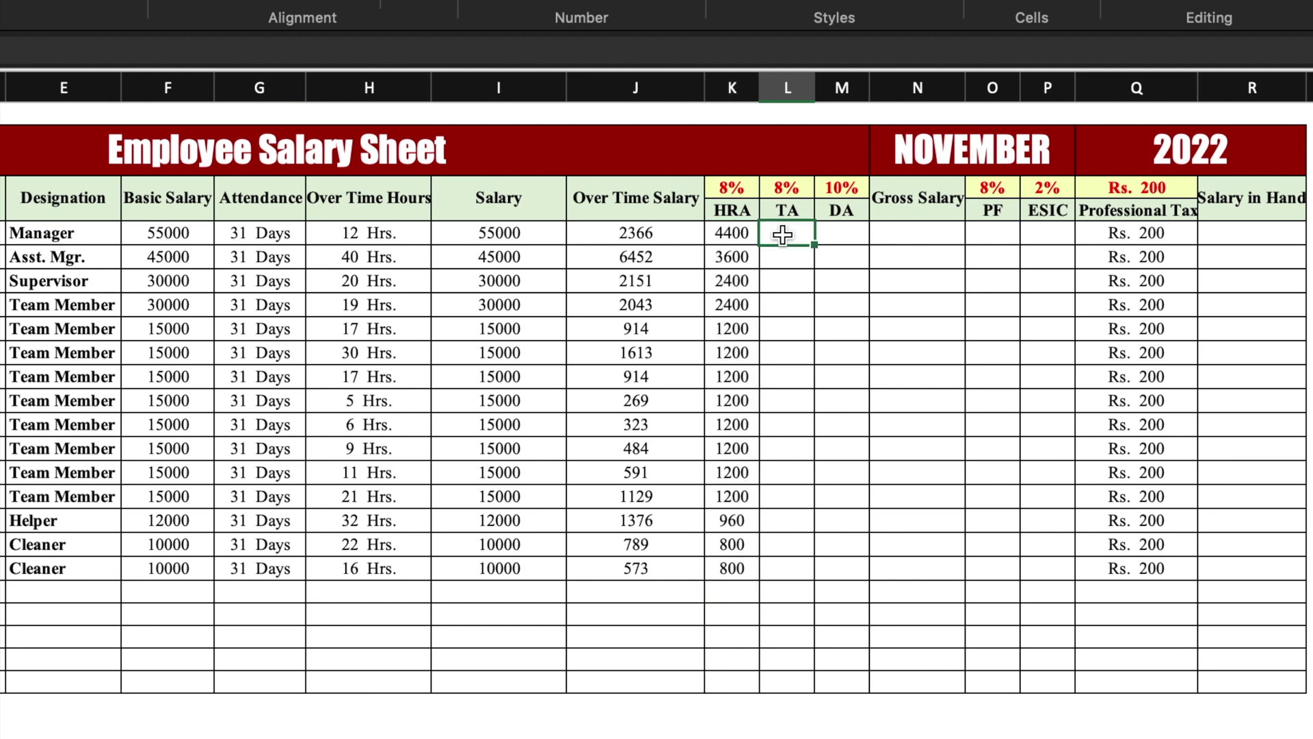
{"action": "type", "text": "="}
{"action": "left_click", "coordinate": [195, 233]}
{"action": "type", "text": "*"}
{"action": "left_click", "coordinate": [786, 186]}
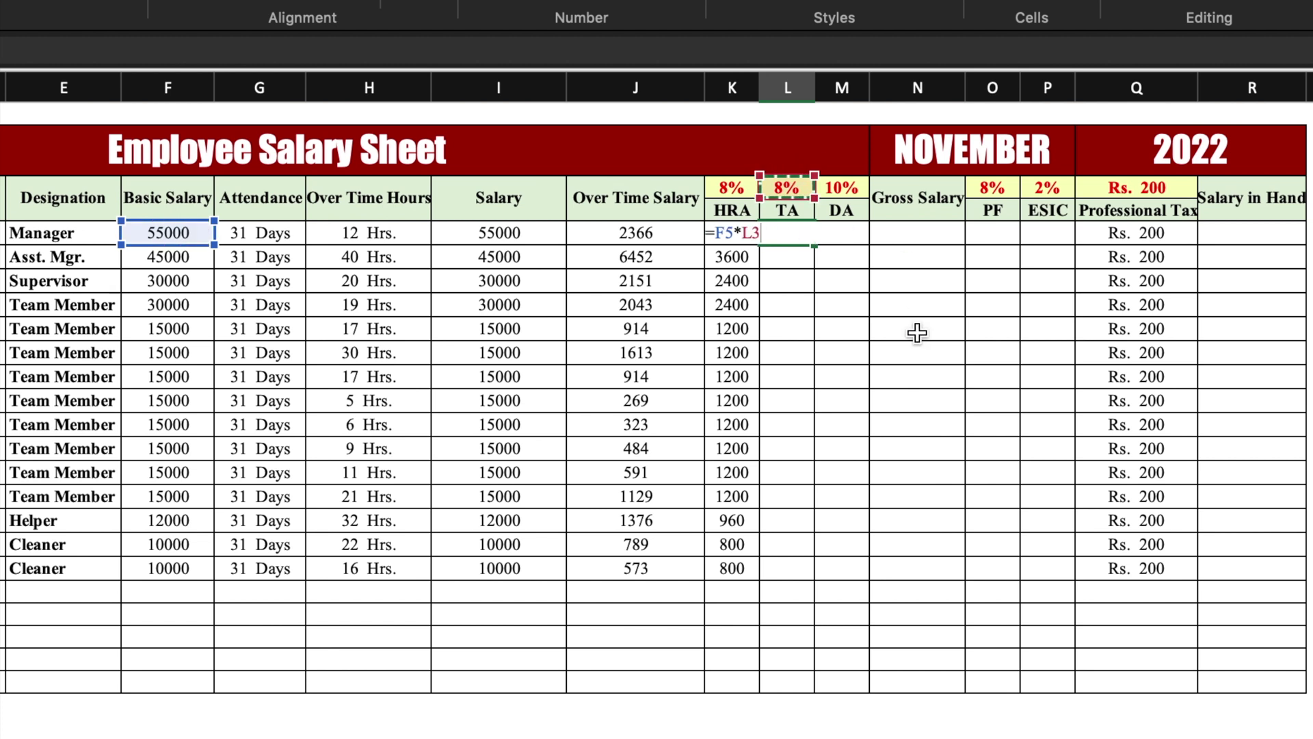
{"action": "left_click", "coordinate": [753, 233]}
{"action": "key", "text": "F4"}
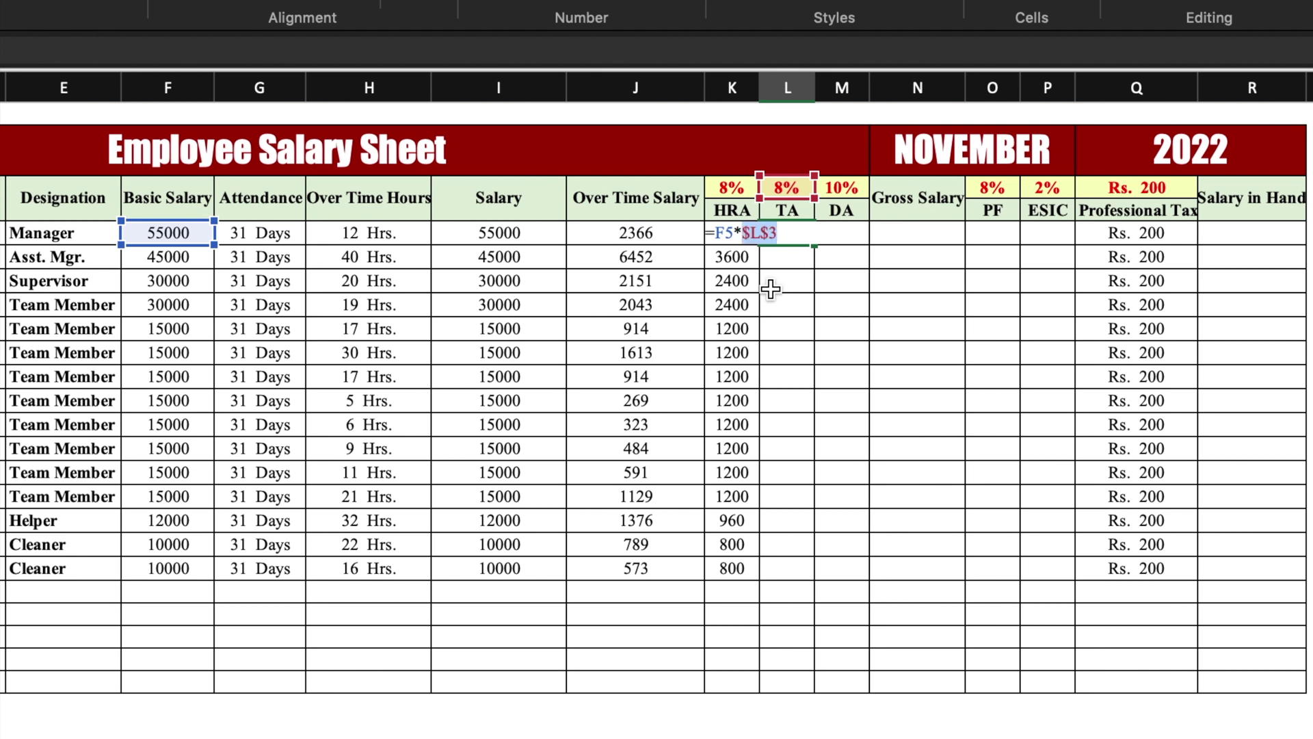
{"action": "key", "text": "Return"}
{"action": "key", "text": "Up"}
{"action": "left_click_drag", "start_coordinate": [813, 244], "coordinate": [811, 576]}
- Calculate the DA with =F5*$M$3 in M5 and fill the formula down to M19
{"action": "left_click", "coordinate": [848, 243]}
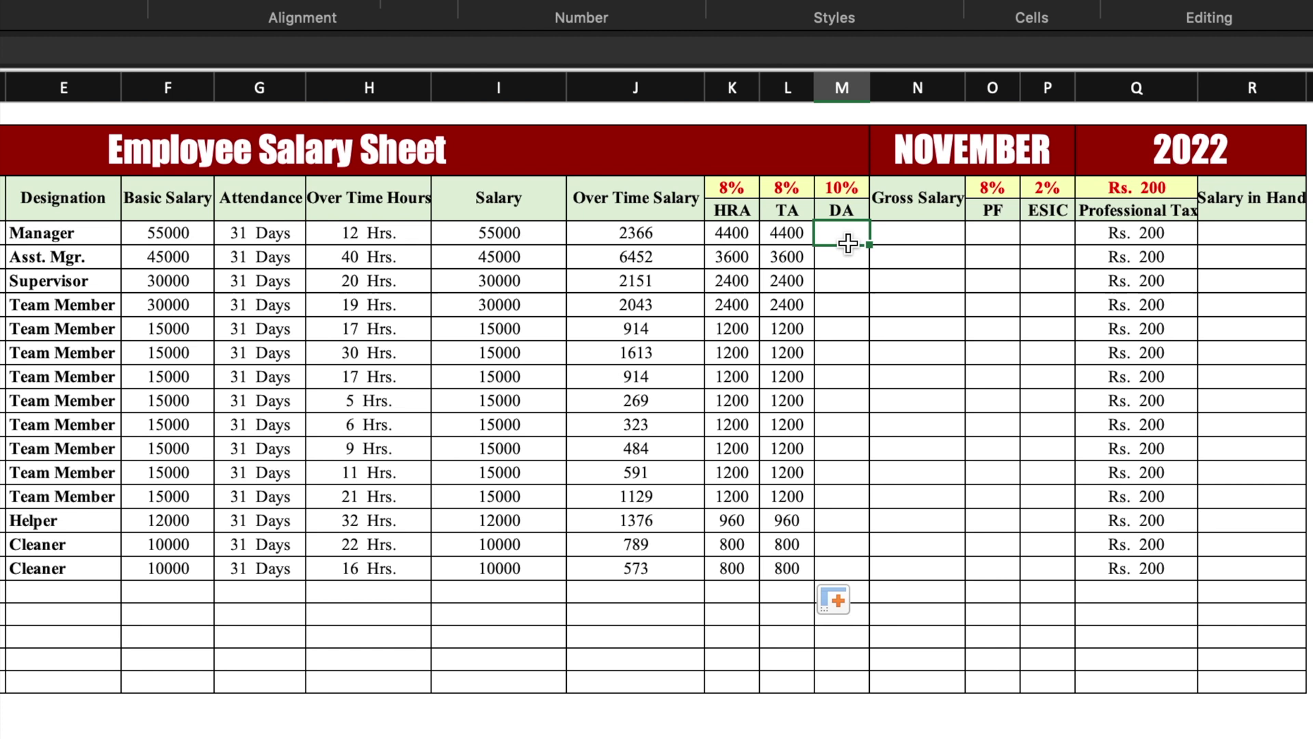
{"action": "type", "text": "="}
{"action": "left_click", "coordinate": [181, 234]}
{"action": "type", "text": "*"}
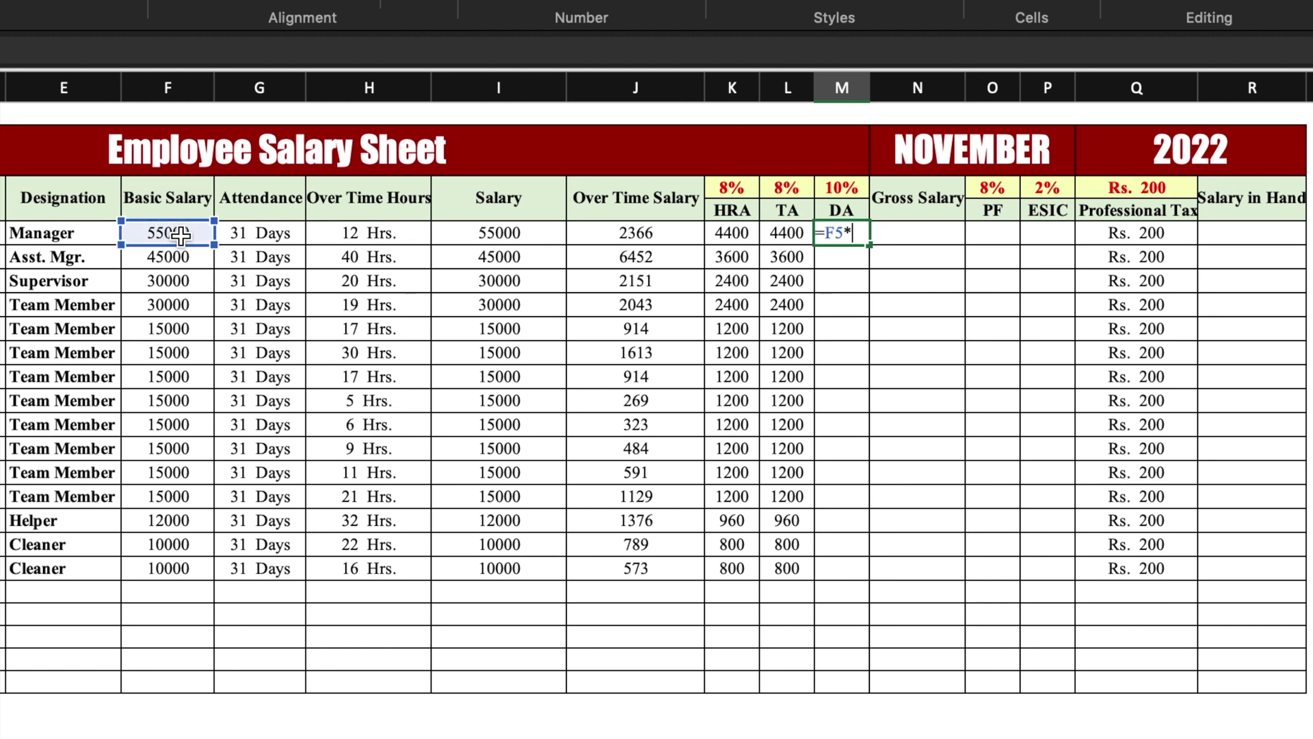
{"action": "left_click", "coordinate": [840, 188]}
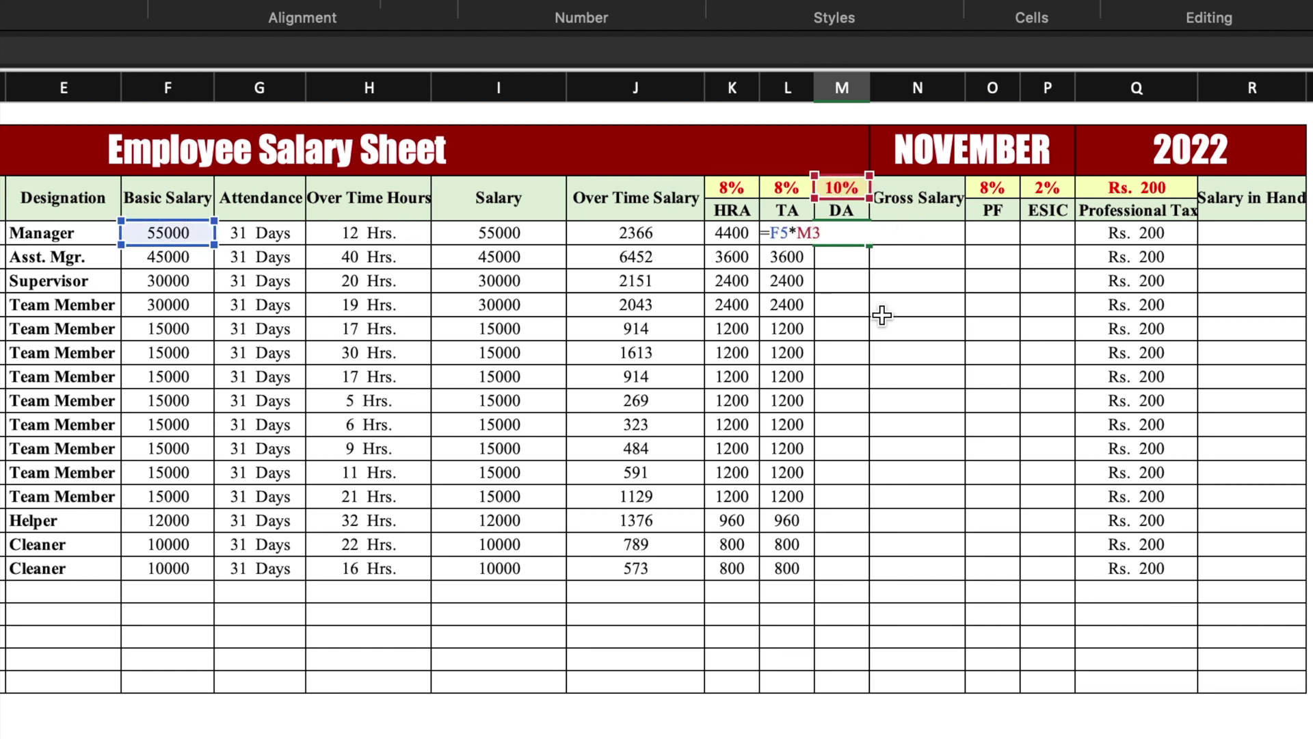
{"action": "key", "text": "F4"}
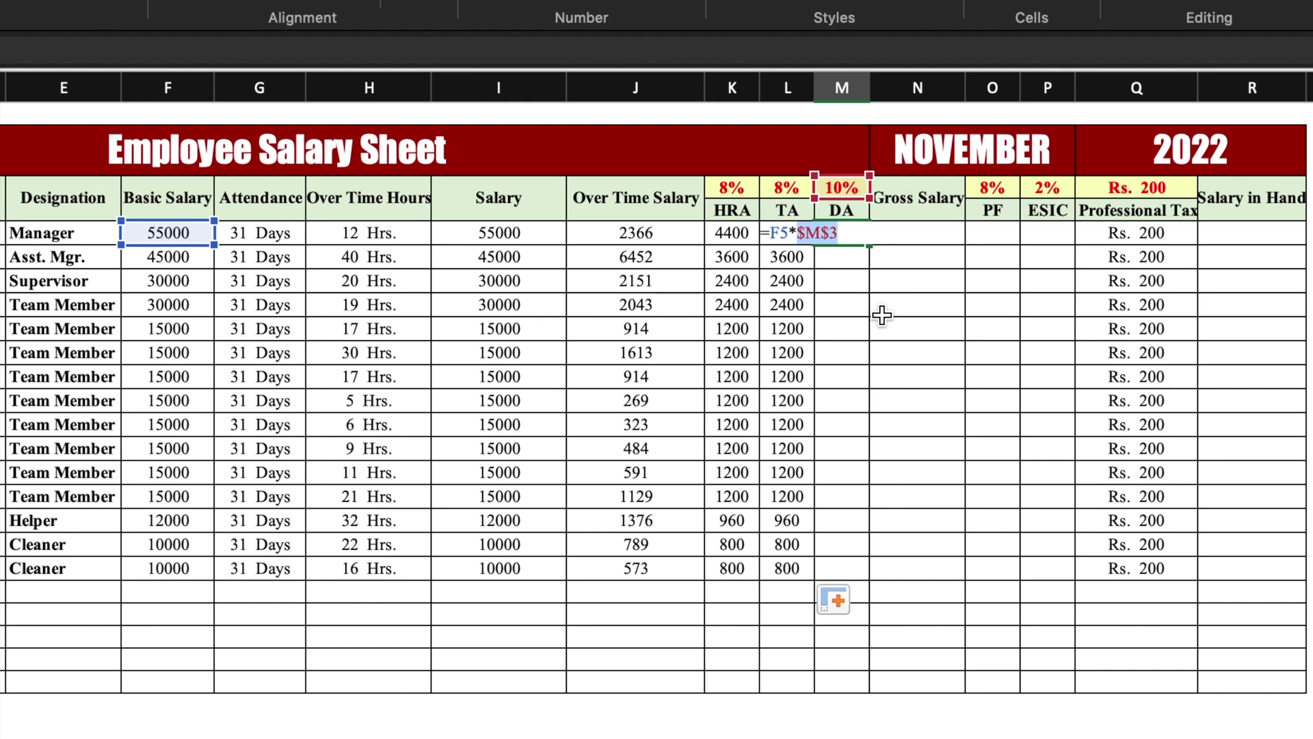
{"action": "key", "text": "Return"}
{"action": "left_click", "coordinate": [864, 238]}
{"action": "left_click_drag", "start_coordinate": [867, 243], "coordinate": [867, 571]}
- Calculate the gross salary with =I5+J5+K5+L5+M5 in N5 and fill the formula down to N19
{"action": "left_click", "coordinate": [918, 238]}
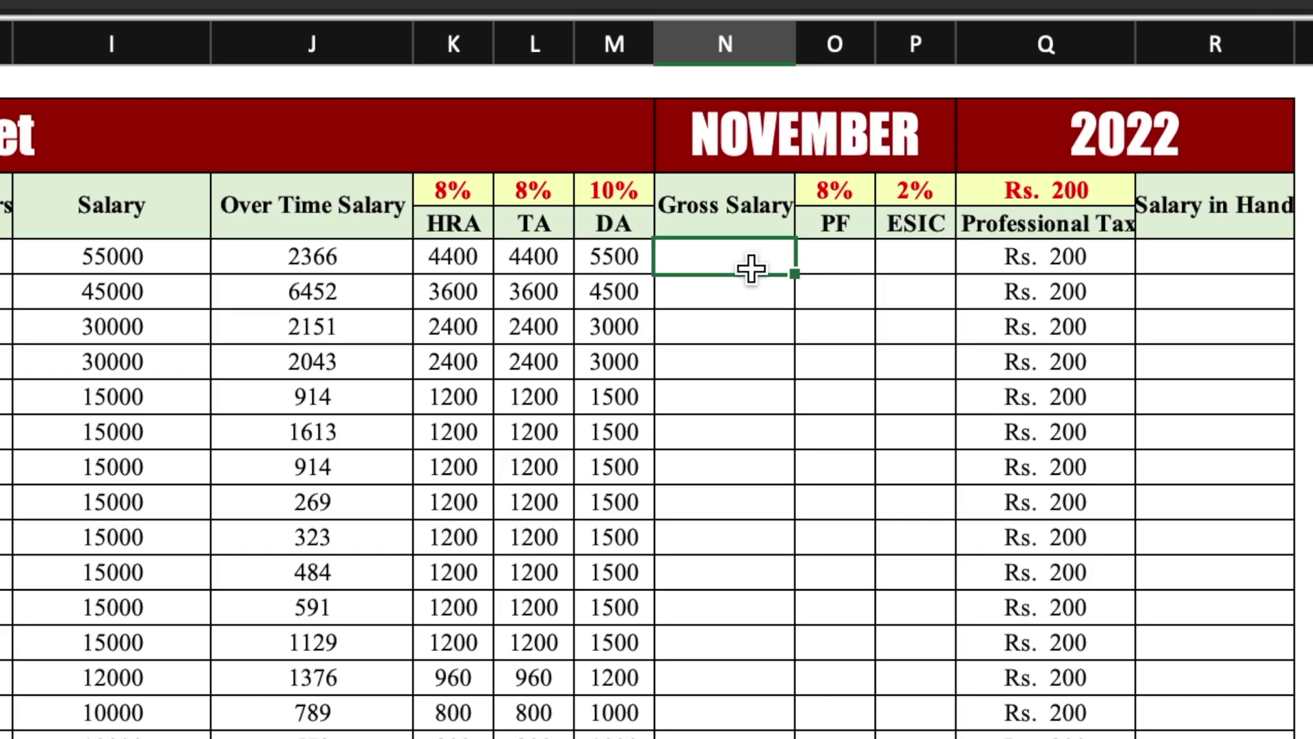
{"action": "type", "text": "="}
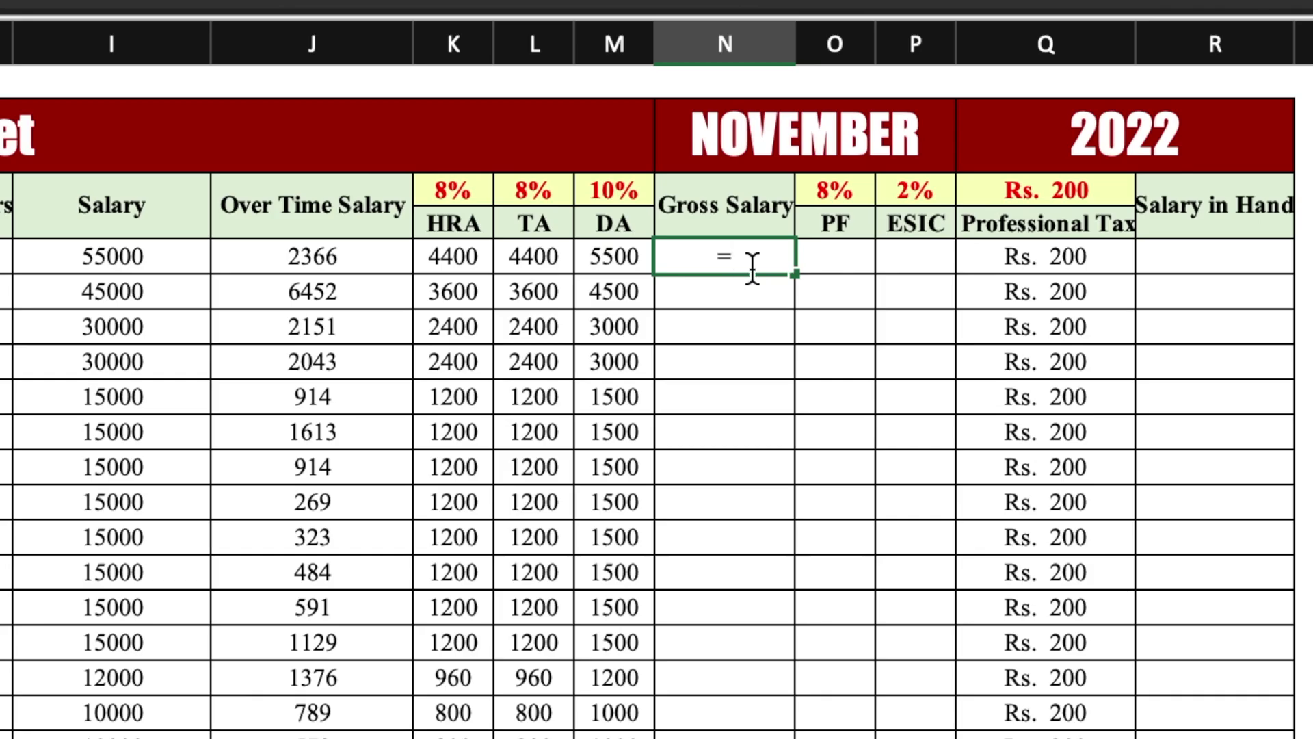
{"action": "left_click", "coordinate": [181, 258]}
{"action": "type", "text": "+"}
{"action": "left_click", "coordinate": [323, 257]}
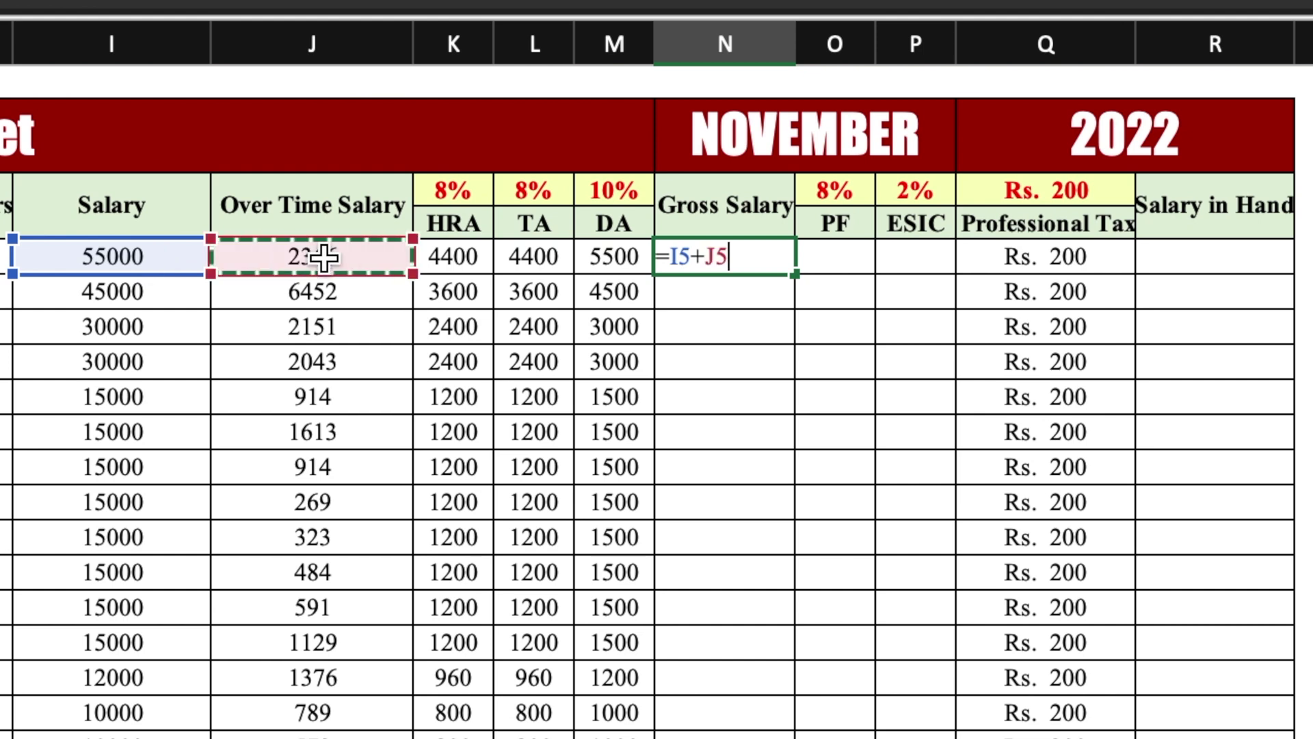
{"action": "type", "text": "+"}
{"action": "left_click", "coordinate": [457, 254]}
{"action": "type", "text": "+"}
{"action": "left_click", "coordinate": [525, 261]}
{"action": "type", "text": "+M5"}
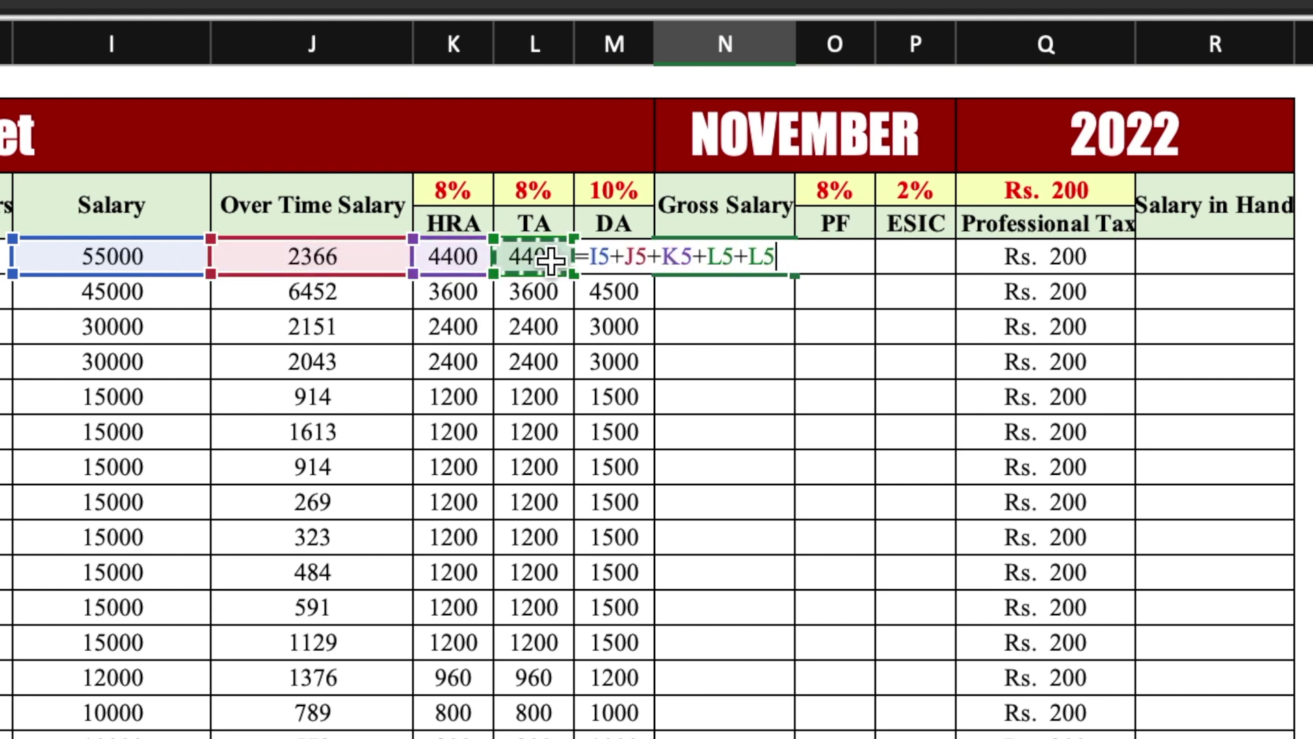
{"action": "key", "text": "Return"}
{"action": "left_click", "coordinate": [783, 258]}
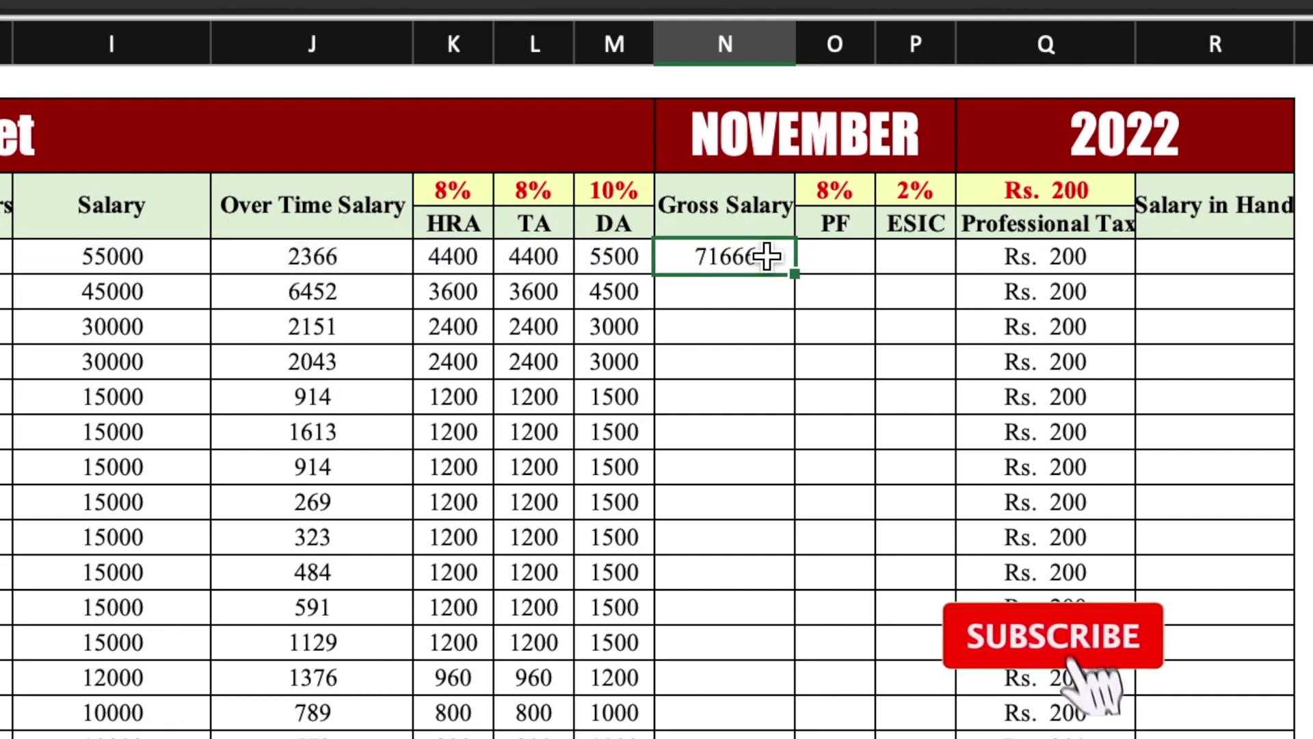
{"action": "left_click_drag", "start_coordinate": [793, 275], "coordinate": [769, 738]}
- Calculate the PF deduction with =F5*$O$3 in O5 and fill the formula down to O19
{"action": "left_click", "coordinate": [846, 254]}
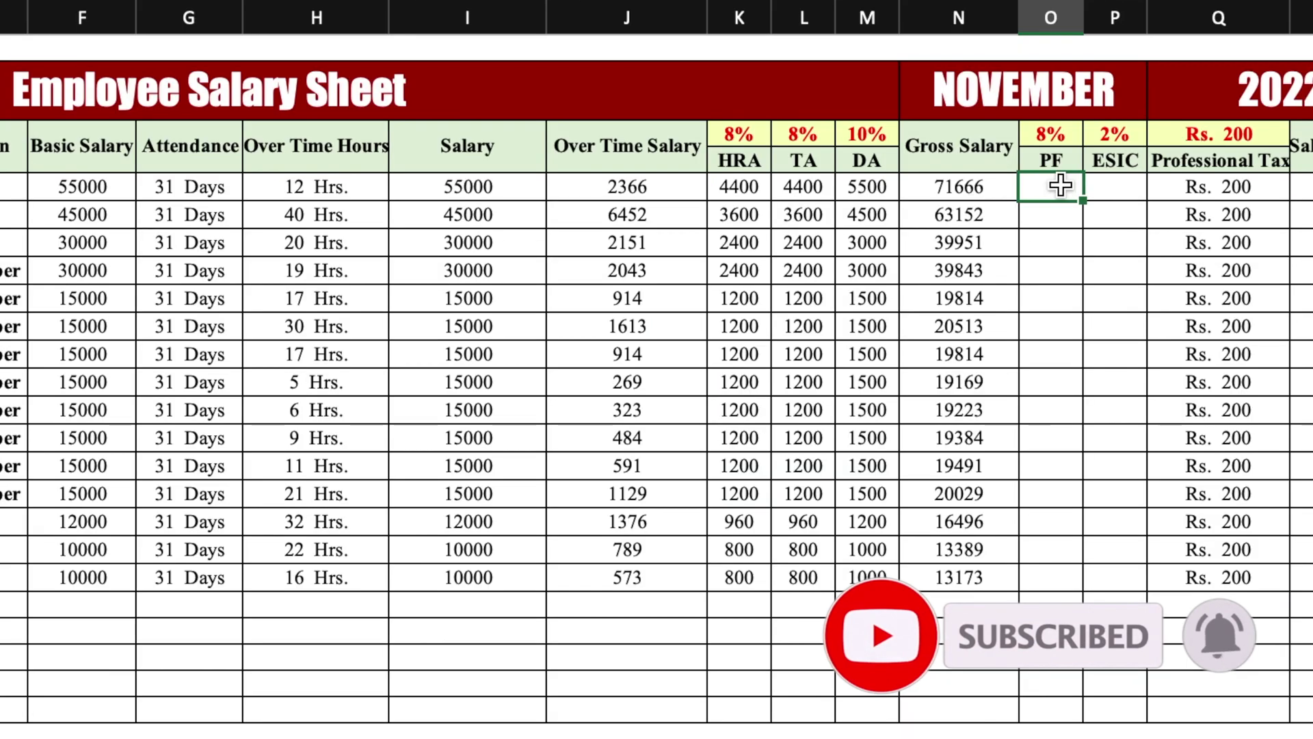
{"action": "type", "text": "="}
{"action": "left_click", "coordinate": [96, 192]}
{"action": "type", "text": "*"}
{"action": "left_click", "coordinate": [1050, 134]}
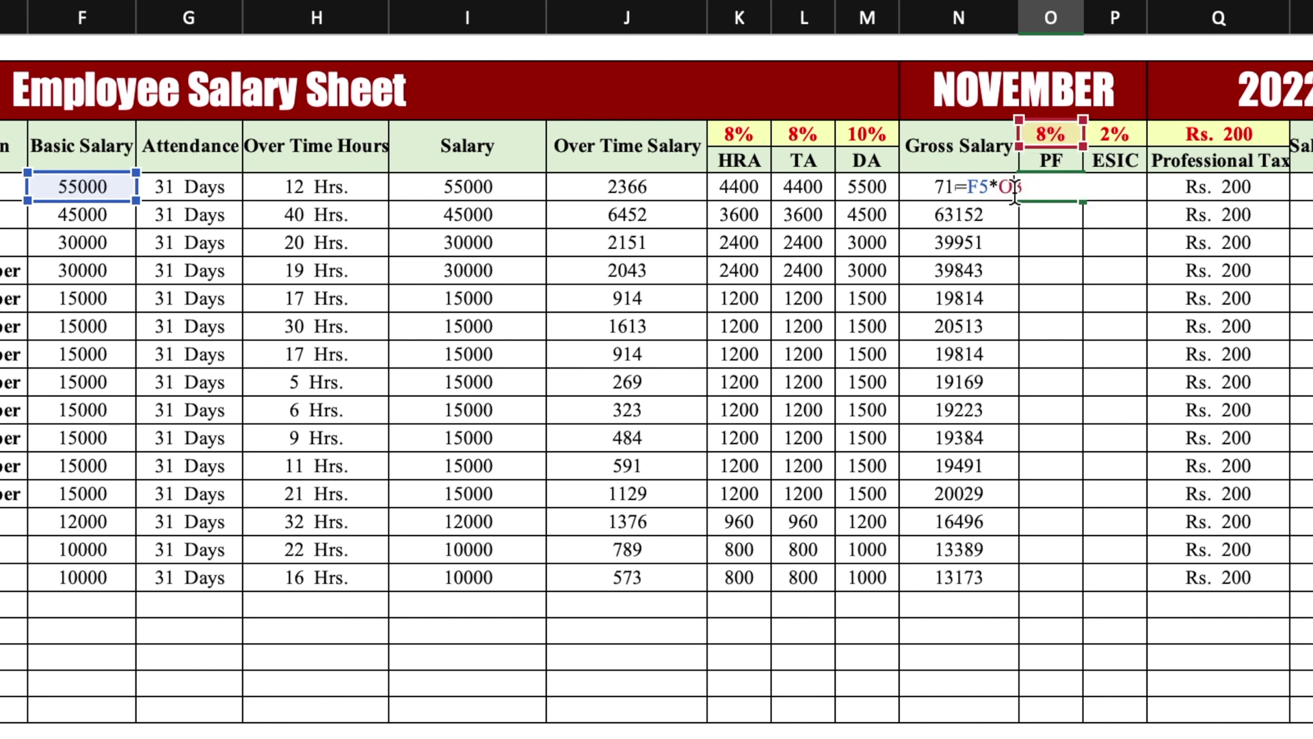
{"action": "key", "text": "F4"}
{"action": "key", "text": "Return"}
{"action": "left_click", "coordinate": [1060, 184]}
{"action": "left_click_drag", "start_coordinate": [1083, 200], "coordinate": [1078, 593]}
- Calculate the ESIC deduction with =F5*$P$3 in P5 and fill the formula down to P19
{"action": "left_click", "coordinate": [1123, 194]}
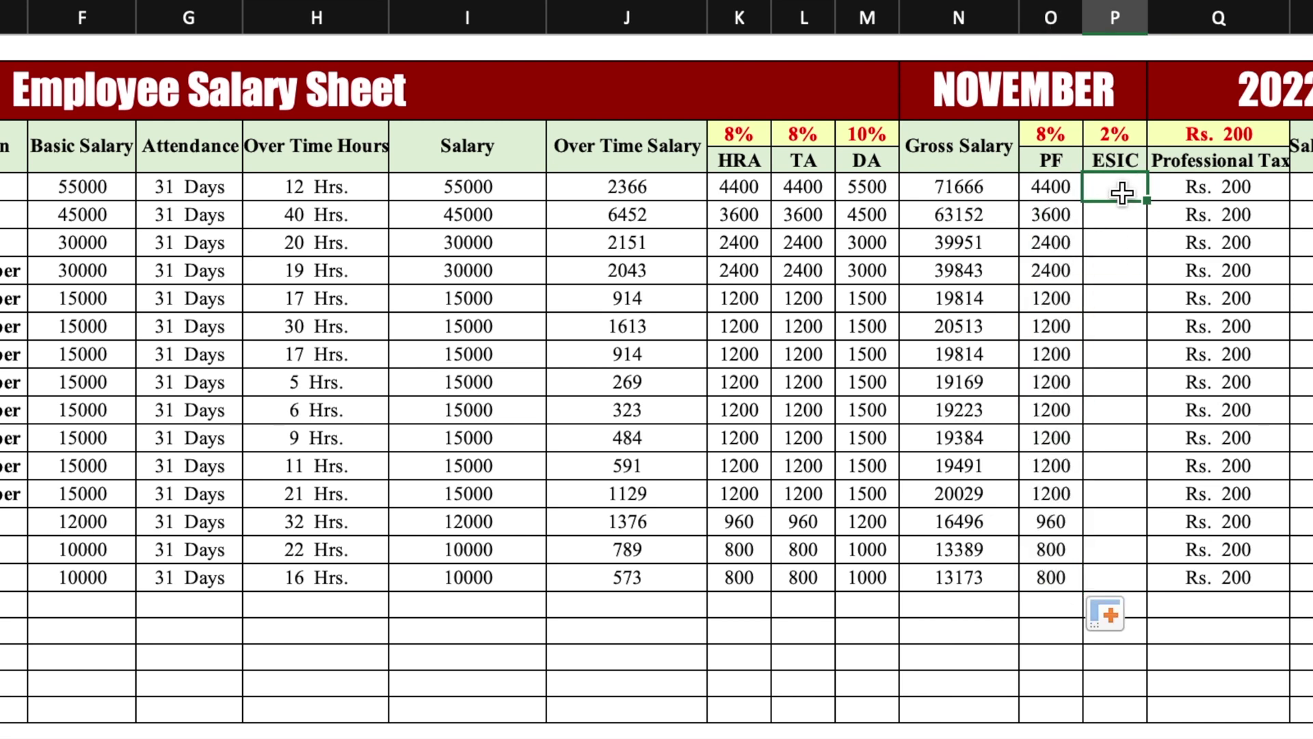
{"action": "type", "text": "="}
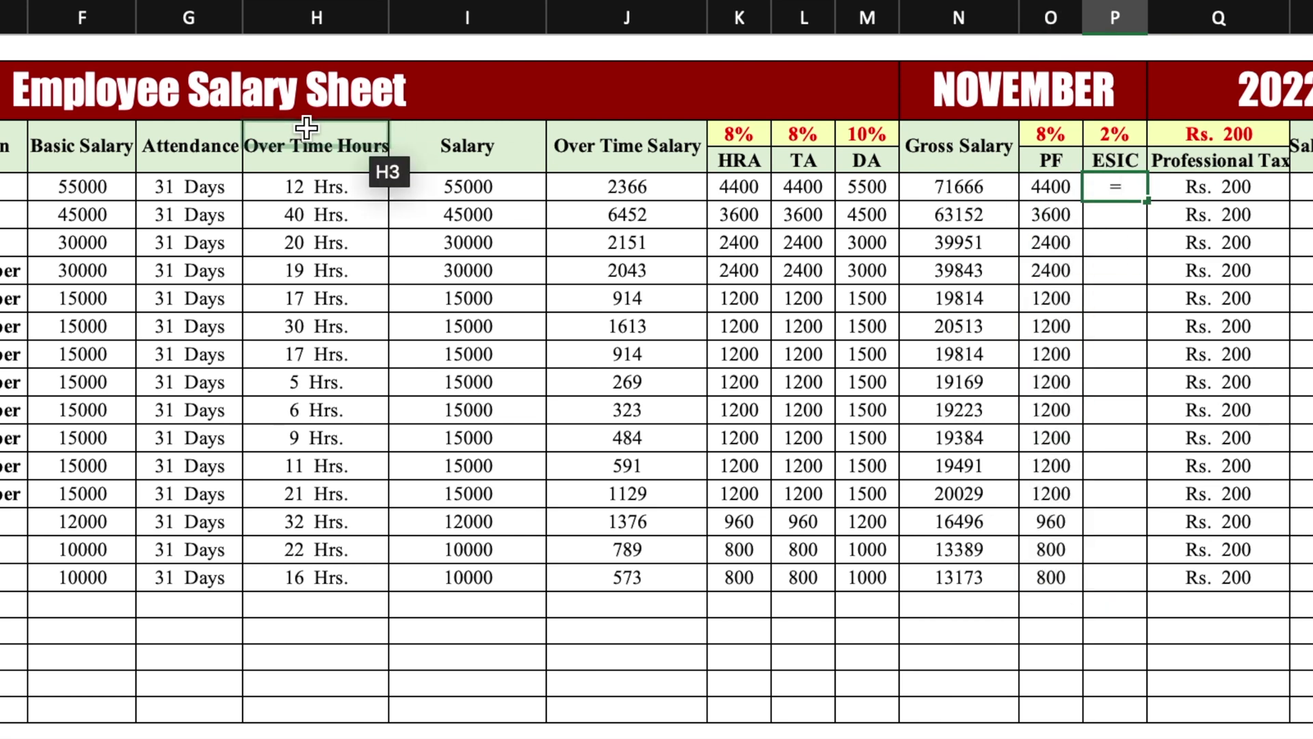
{"action": "left_click", "coordinate": [83, 188]}
{"action": "type", "text": "*"}
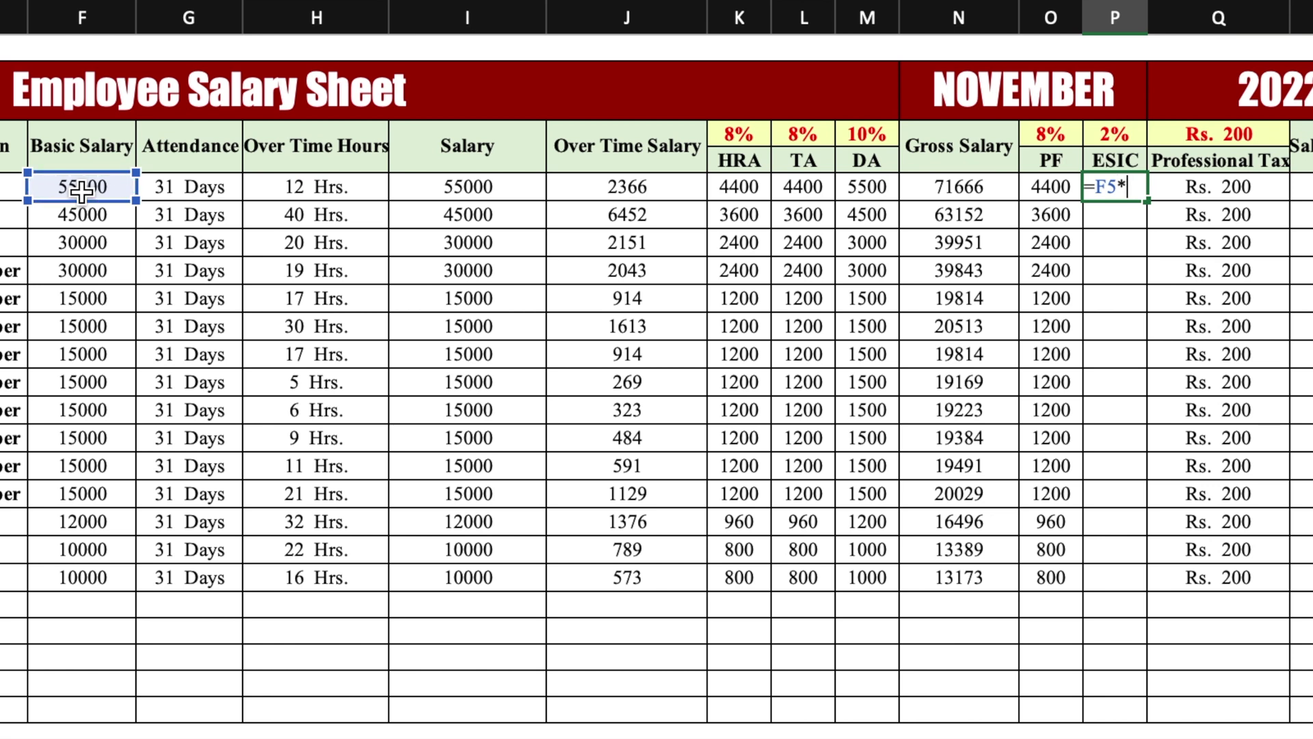
{"action": "left_click", "coordinate": [1122, 135]}
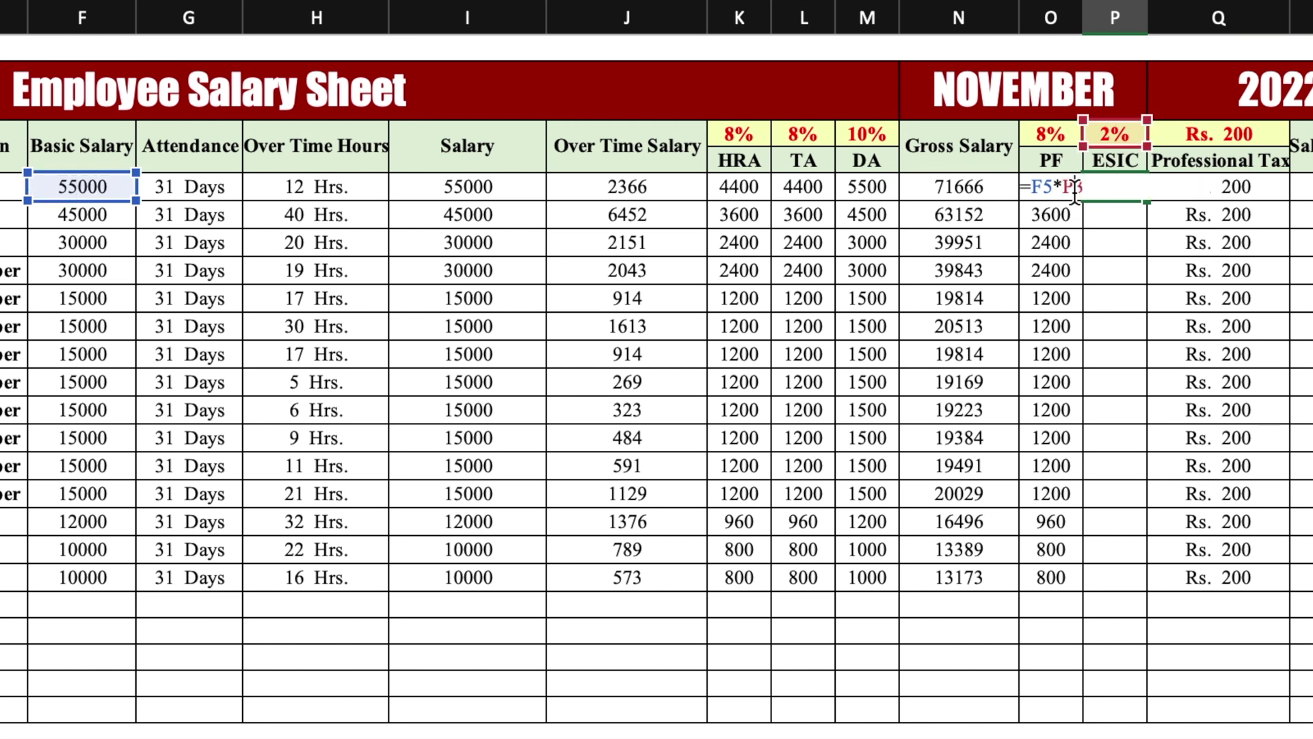
{"action": "key", "text": "F4"}
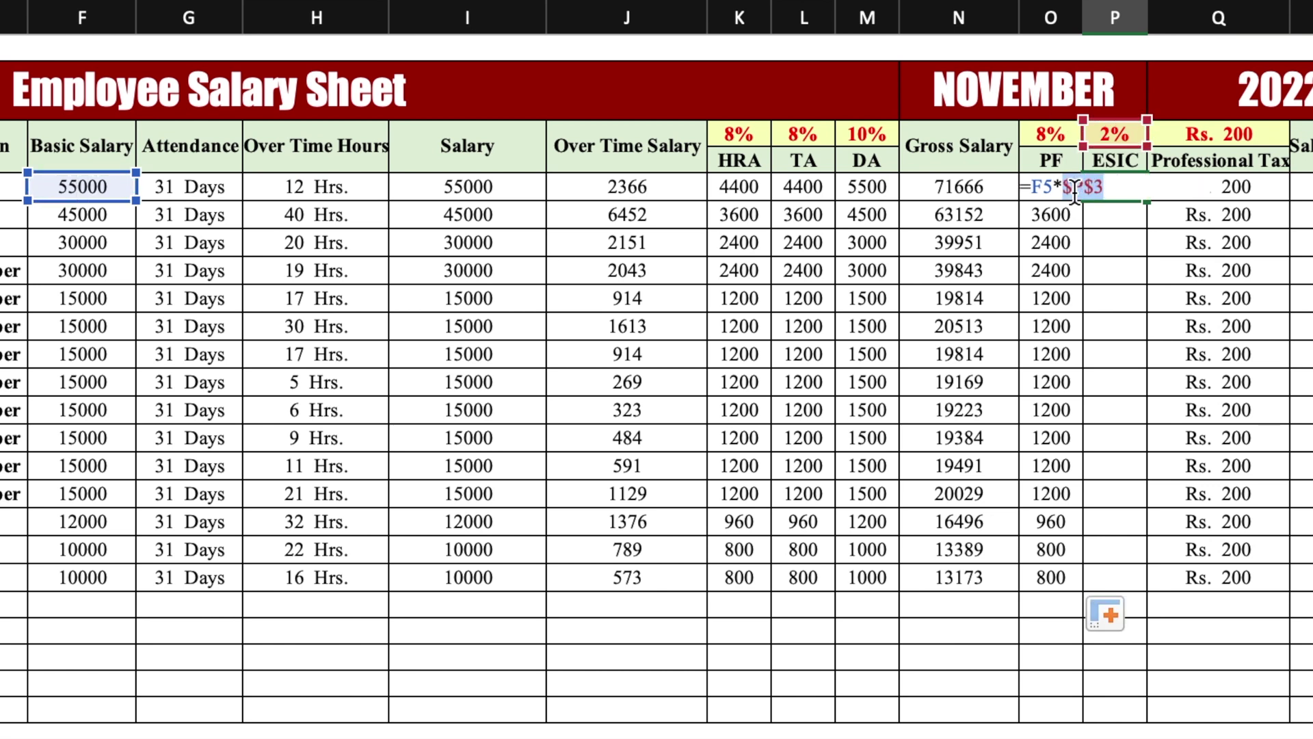
{"action": "key", "text": "Return"}
{"action": "left_click", "coordinate": [1115, 186]}
{"action": "left_click_drag", "start_coordinate": [1146, 200], "coordinate": [1142, 582]}
- Calculate the salary in hand with =N5-O5-P5-Q5 in R5 and fill the formula down to R19
{"action": "left_click", "coordinate": [1190, 284]}
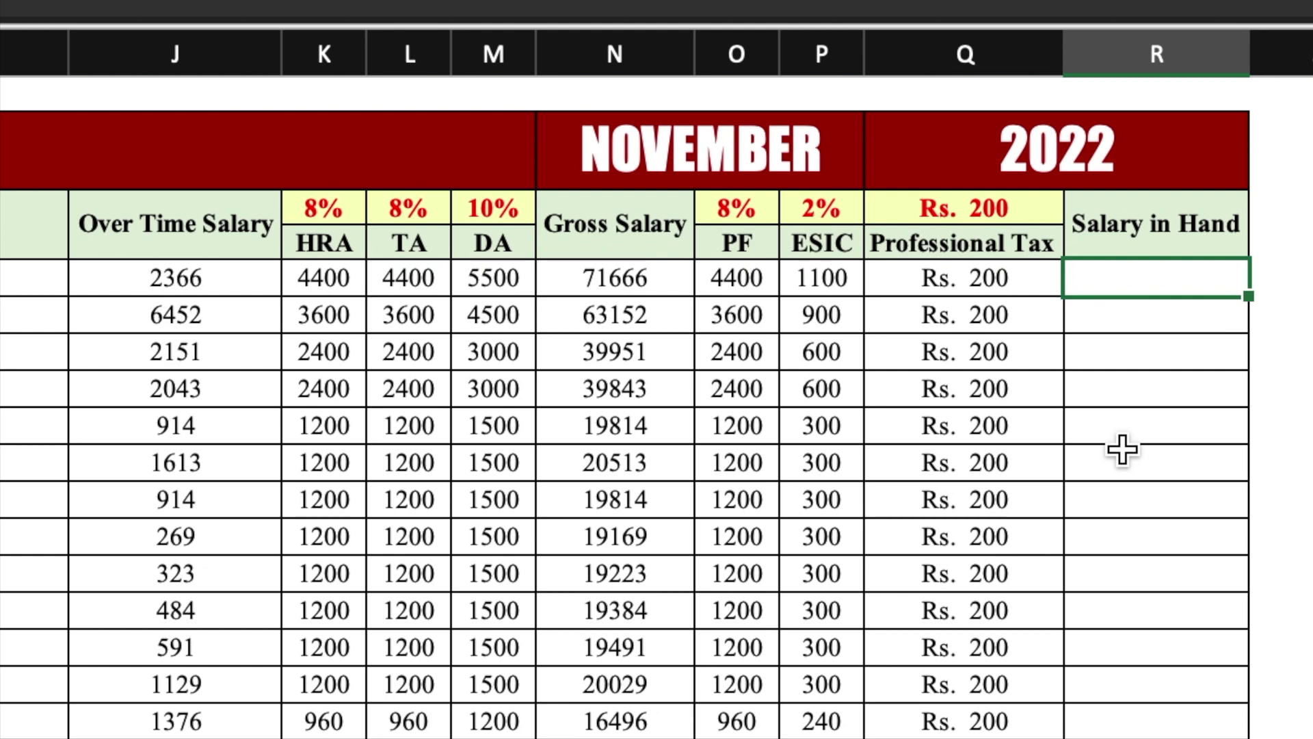
{"action": "type", "text": "="}
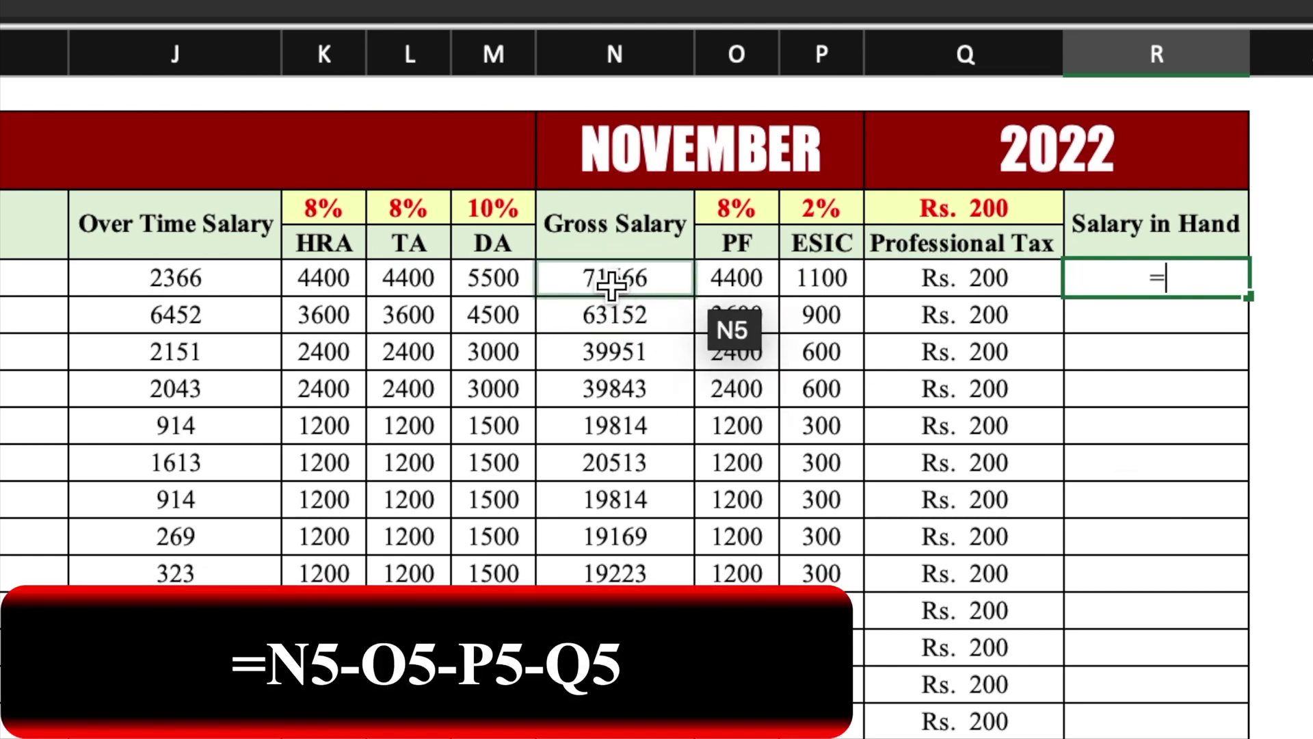
{"action": "left_click", "coordinate": [612, 279]}
{"action": "type", "text": "-"}
{"action": "left_click", "coordinate": [731, 284]}
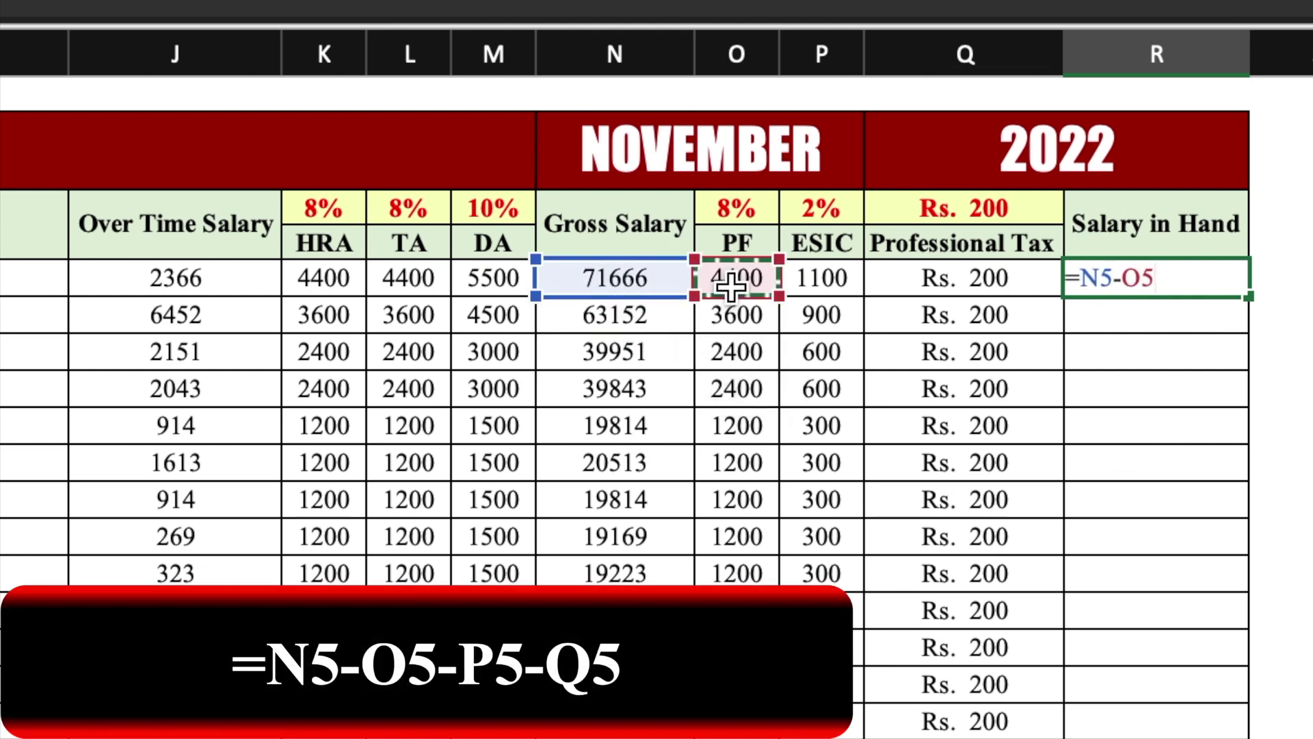
{"action": "type", "text": "-"}
{"action": "left_click", "coordinate": [828, 284]}
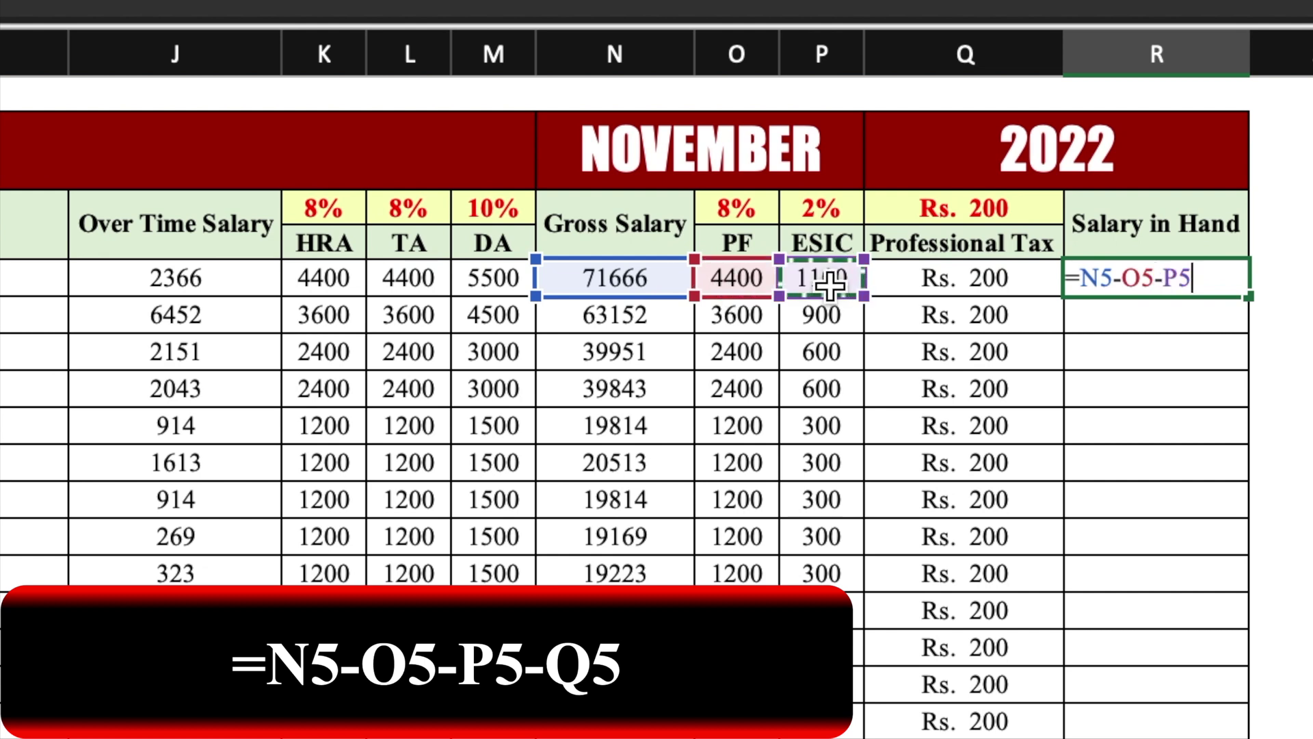
{"action": "type", "text": "-"}
{"action": "left_click", "coordinate": [950, 279]}
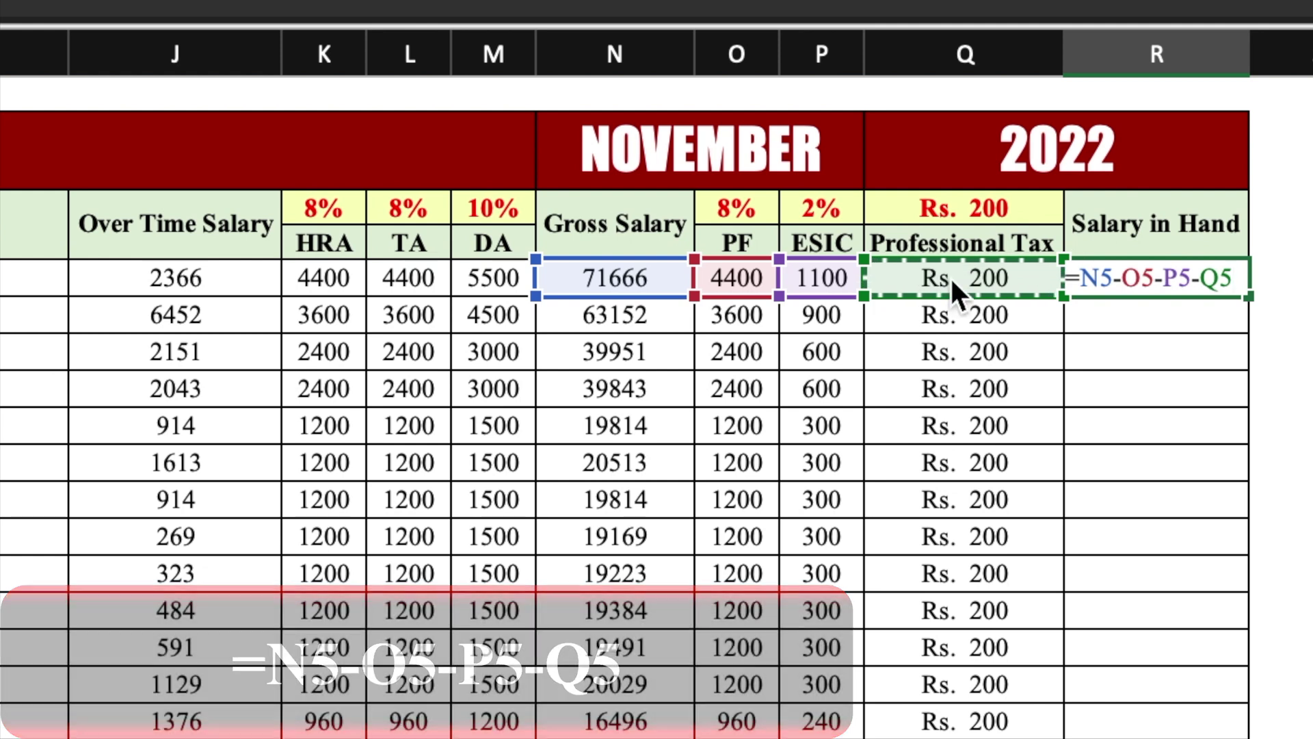
{"action": "key", "text": "ctrl+Return"}
{"action": "left_click_drag", "start_coordinate": [1254, 302], "coordinate": [1215, 737]}
- Apply the custom number format "Rs." # to the salary in hand in R5 and fill it down to R19
{"action": "left_click", "coordinate": [1246, 212]}
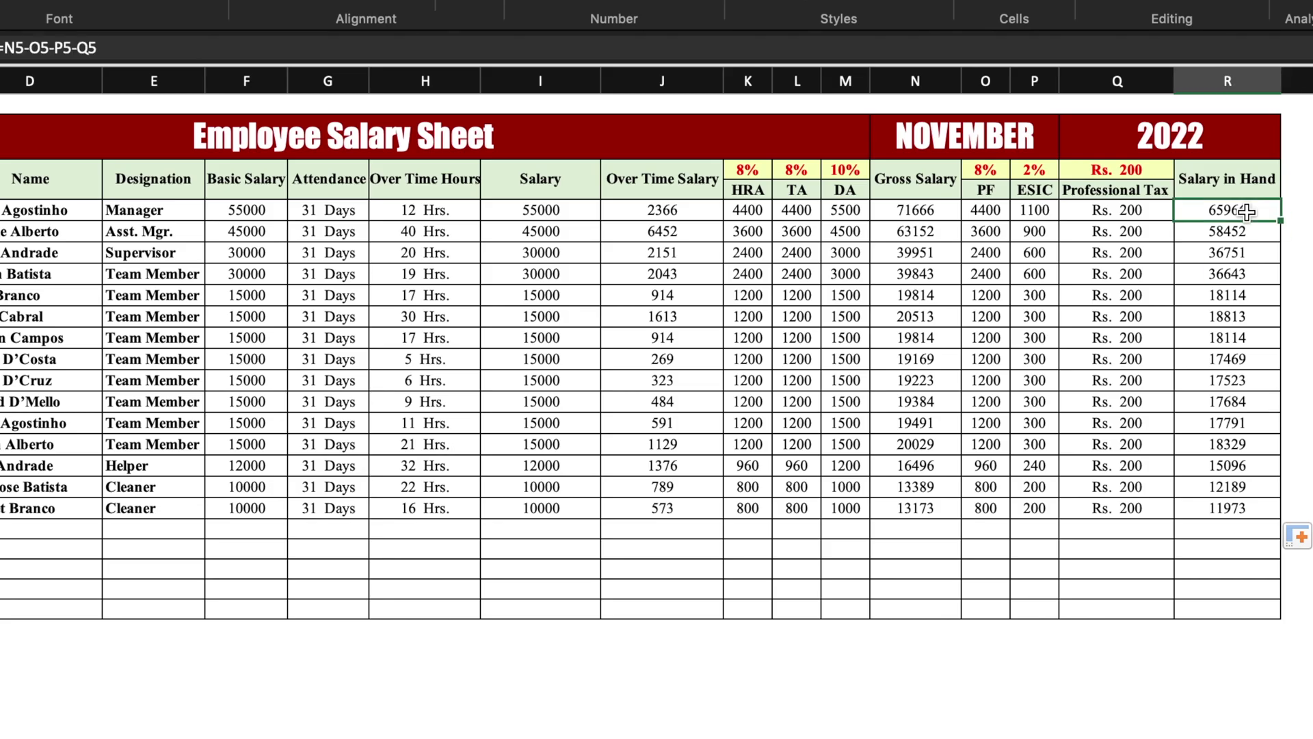
{"action": "right_click", "coordinate": [1246, 212]}
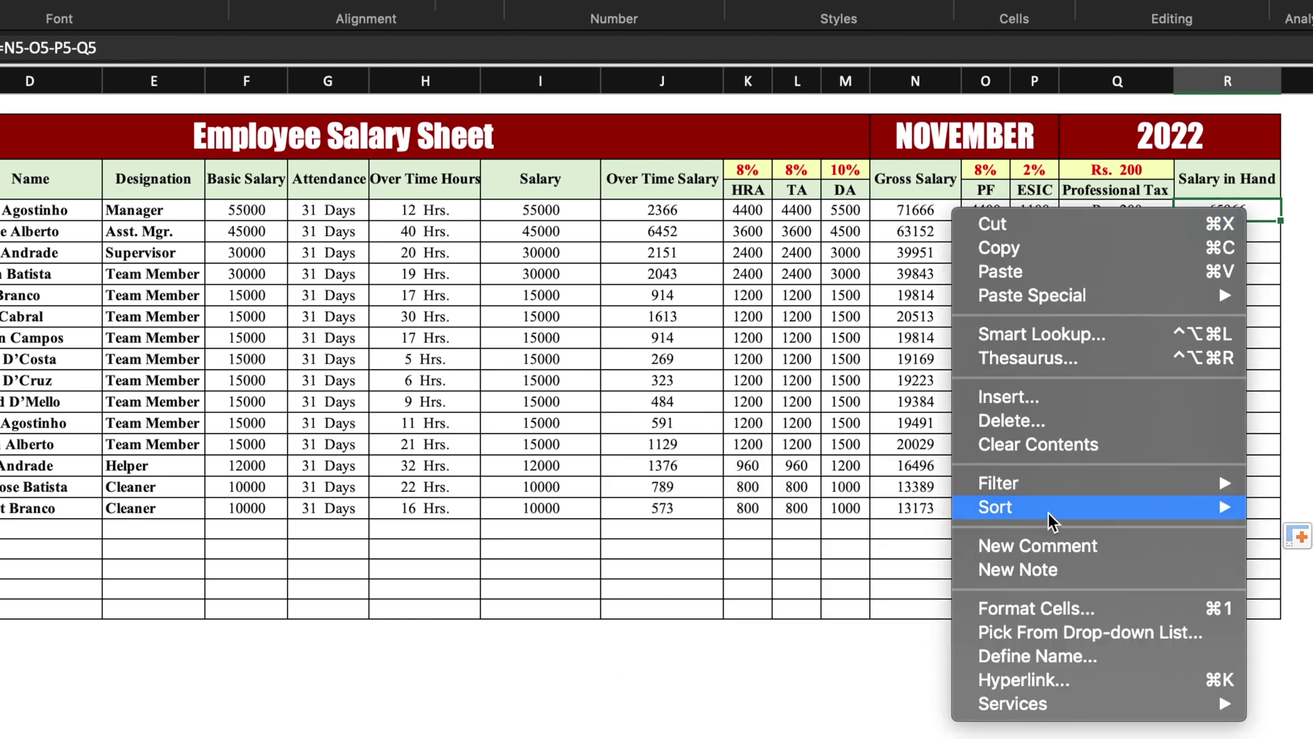
{"action": "left_click", "coordinate": [1079, 611]}
{"action": "left_click", "coordinate": [695, 471]}
{"action": "left_click", "coordinate": [907, 303]}
{"action": "left_click_drag", "start_coordinate": [906, 302], "coordinate": [777, 311]}
{"action": "key", "text": "BackSpace"}
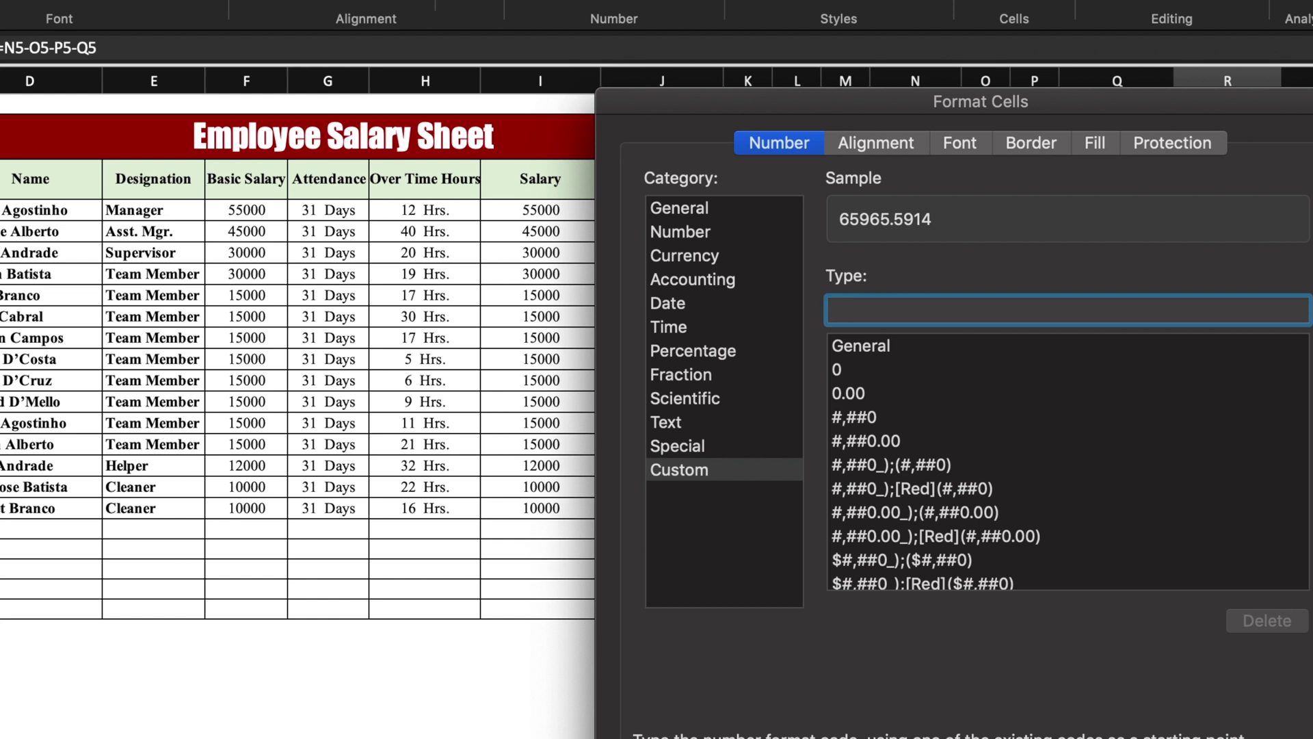
{"action": "type", "text": "\"Rs."}
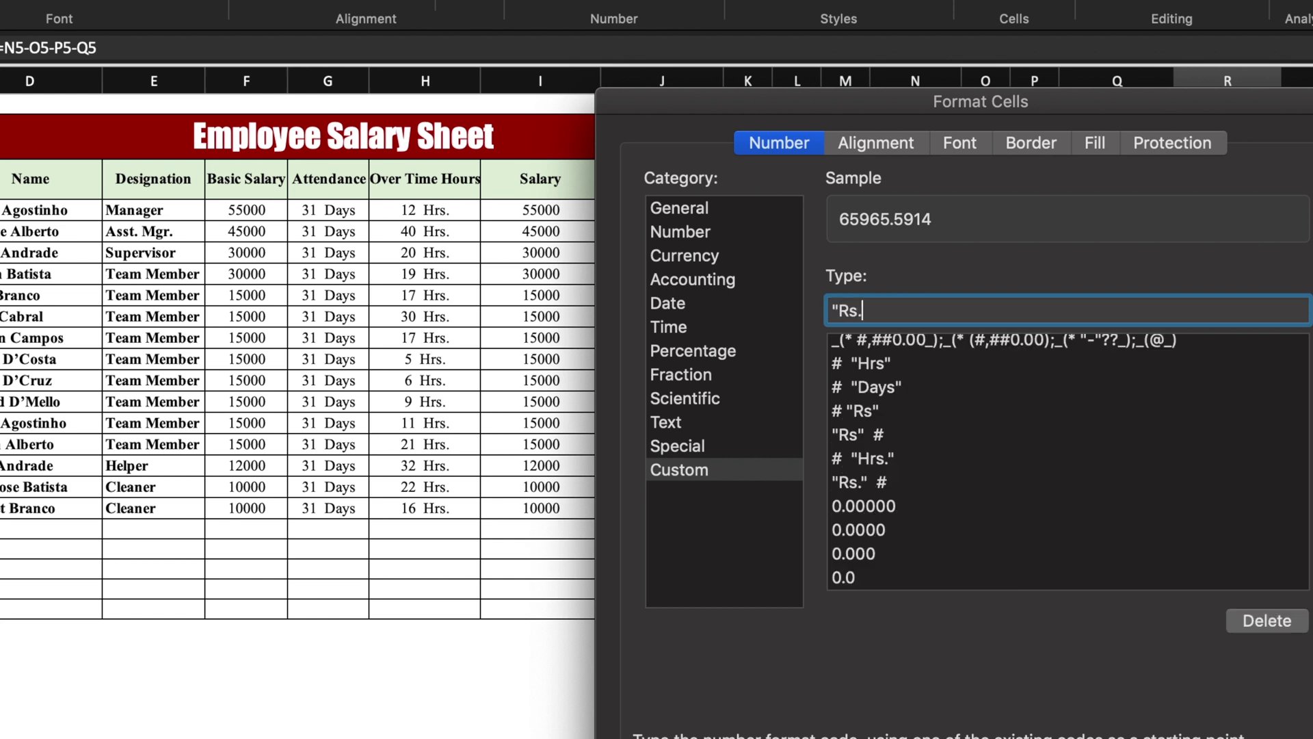
{"action": "type", "text": "\""}
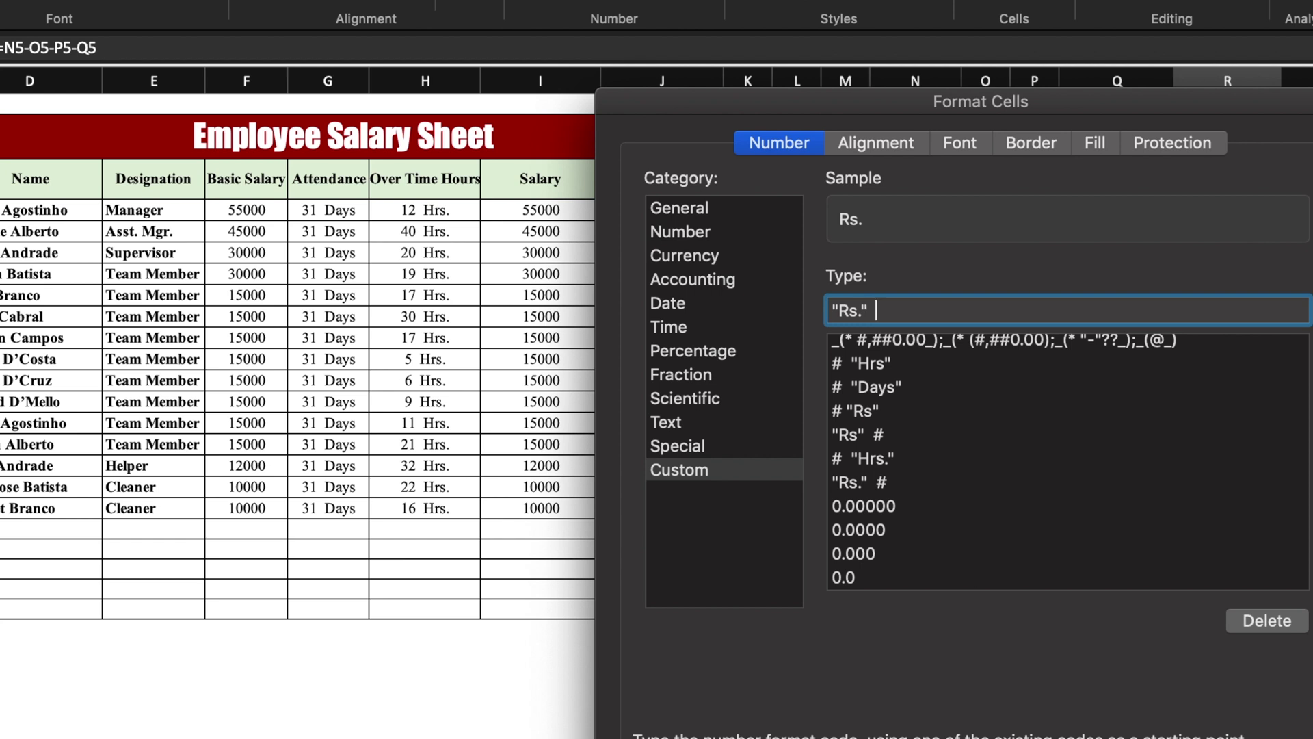
{"action": "type", "text": "  #"}
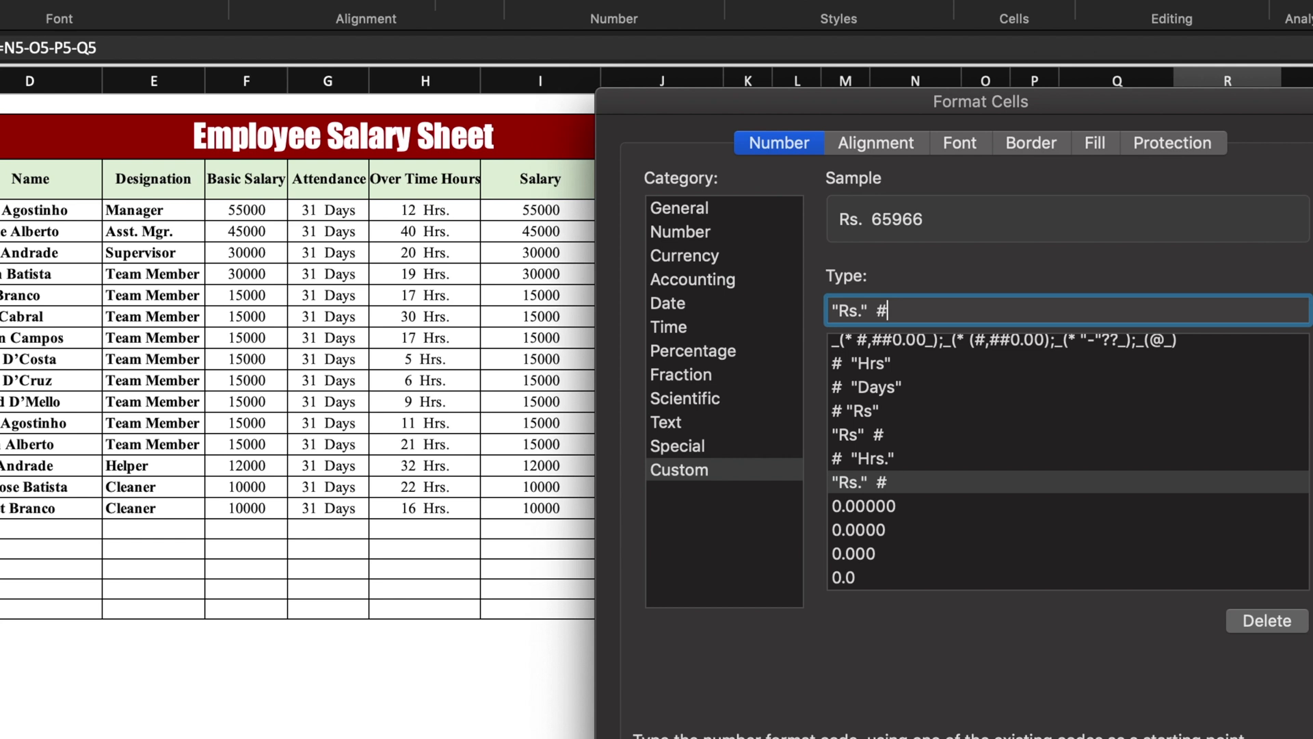
{"action": "key", "text": "Return"}
{"action": "left_click_drag", "start_coordinate": [1282, 221], "coordinate": [1284, 514]}
{"action": "left_click", "coordinate": [1296, 486]}
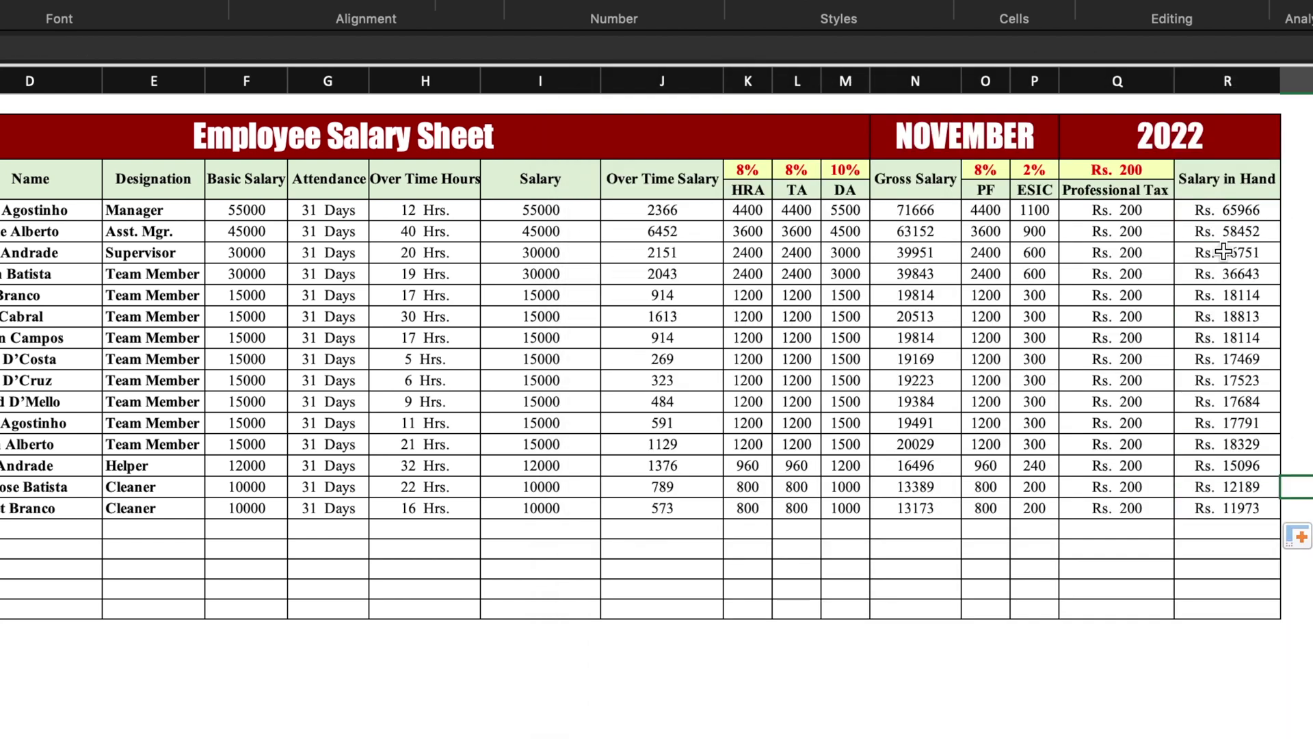
- Add an AutoSum of the Salary in Hand column in the cell directly below the table
{"action": "left_click", "coordinate": [1240, 633]}
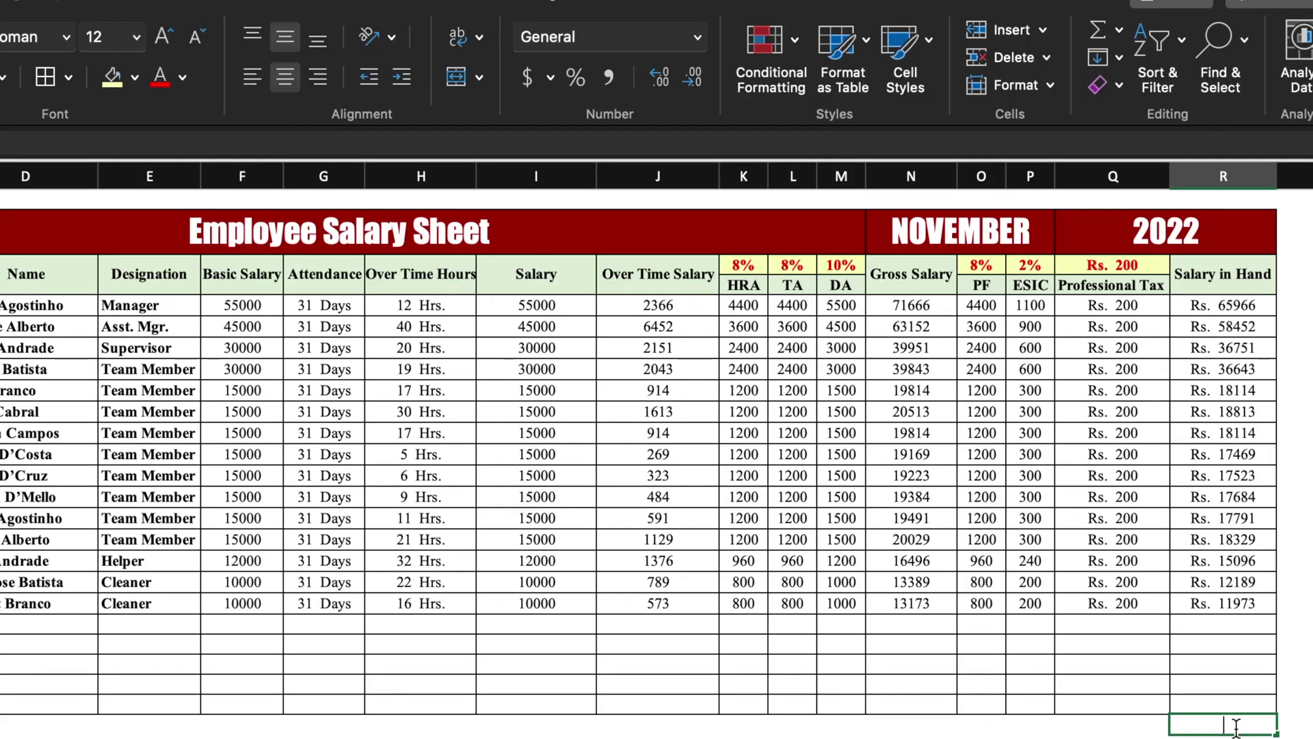
{"action": "type", "text": "="}
{"action": "left_click", "coordinate": [1097, 35]}
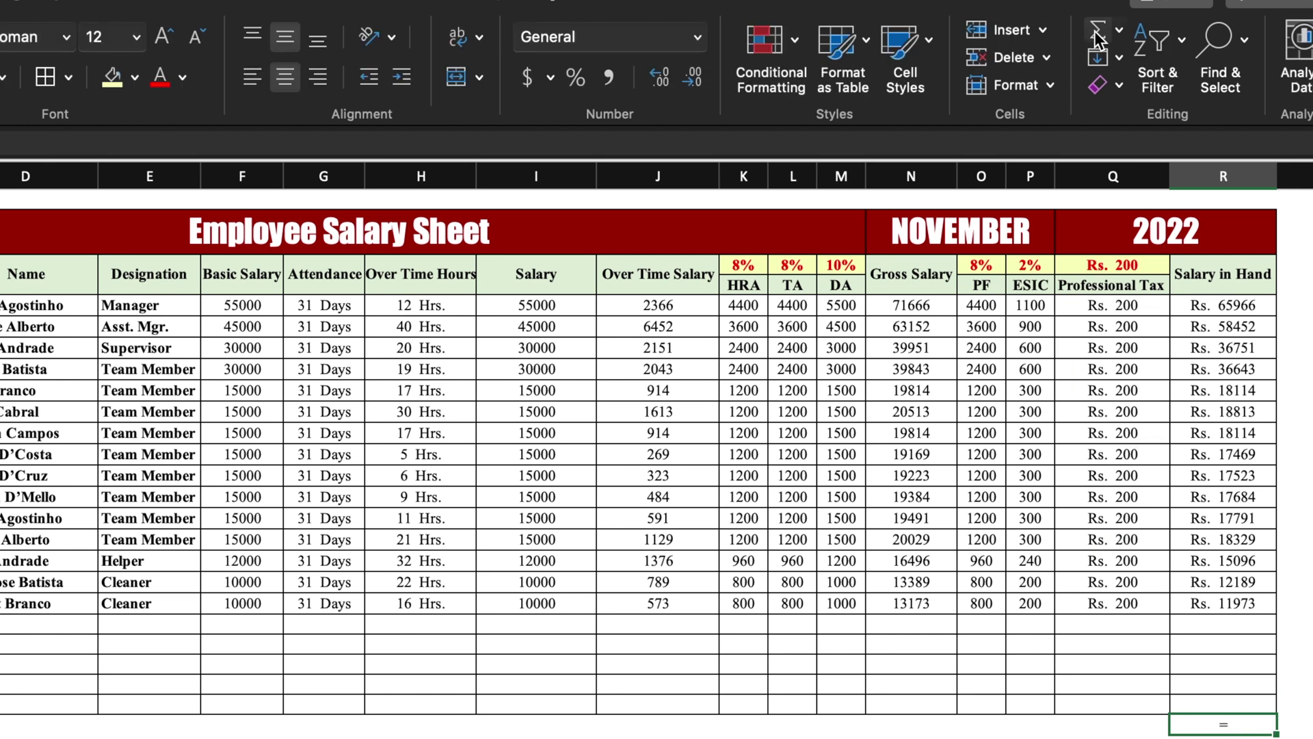
{"action": "key", "text": "Return"}
- Enter the label Total in the Professional Tax column beside the sum and enlarge the font of both cells
{"action": "left_click", "coordinate": [1125, 724]}
{"action": "type", "text": "Total"}
{"action": "key", "text": "shift+Right"}
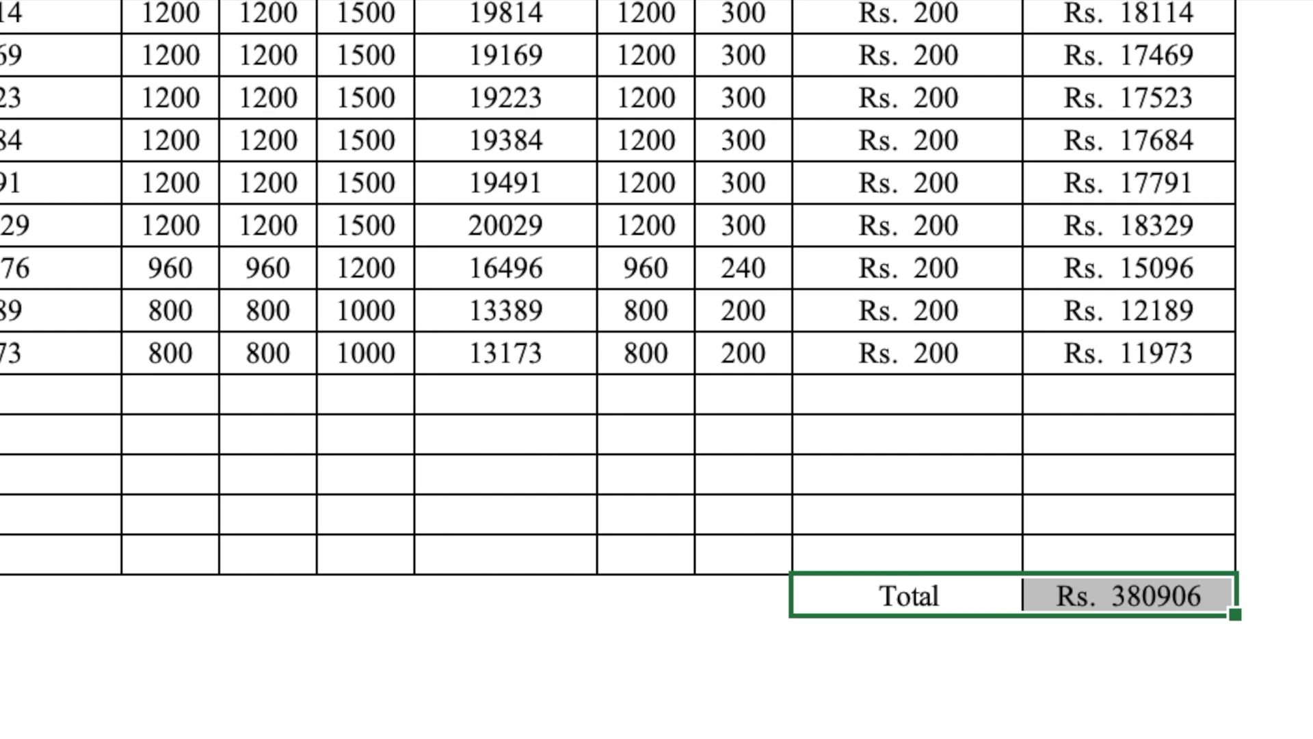
{"action": "key", "text": "super+shift+period"}
{"action": "left_click", "coordinate": [859, 607]}
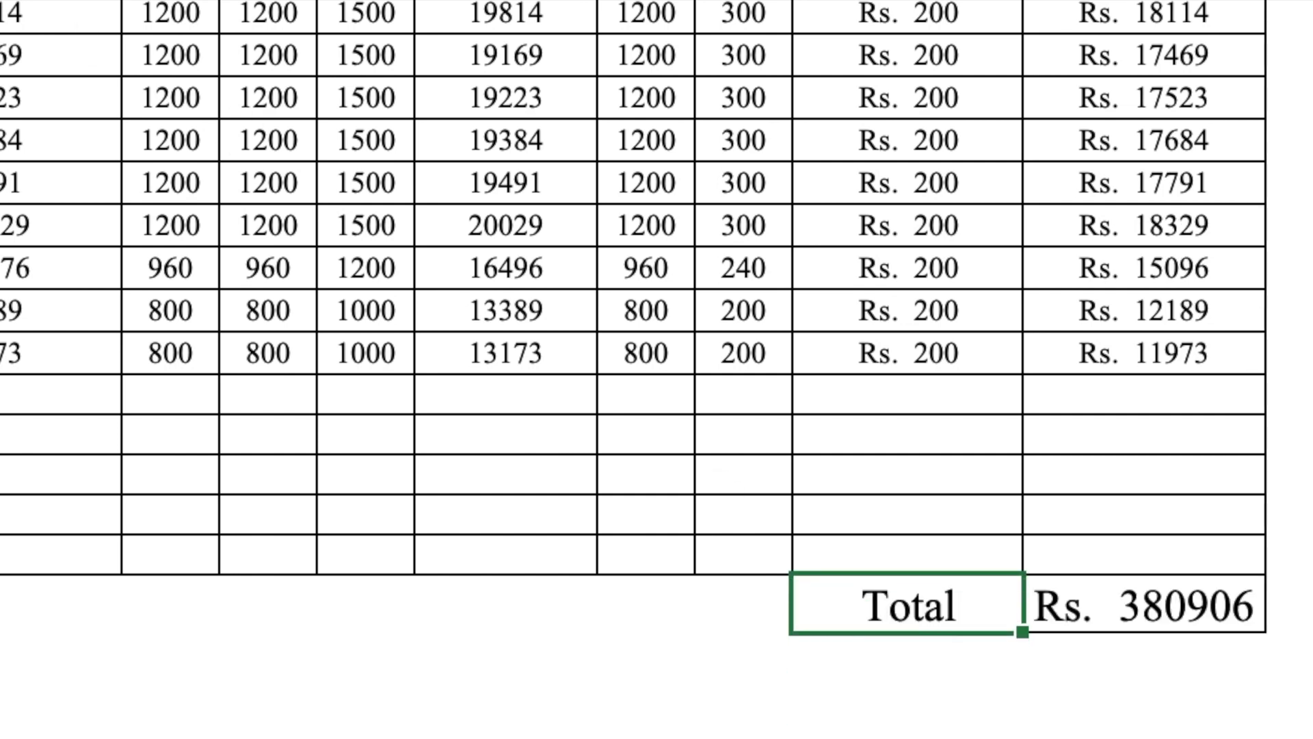